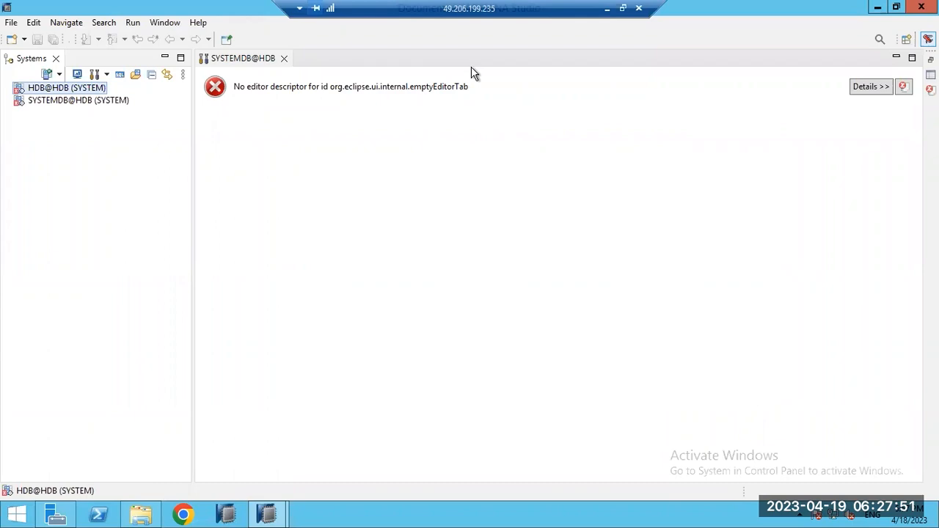
# Step: Switch to the saplinux PuTTY terminal and run free -g to show memory in gigabytes
pyautogui.click(607, 9)
pyautogui.moveTo(490, 513)
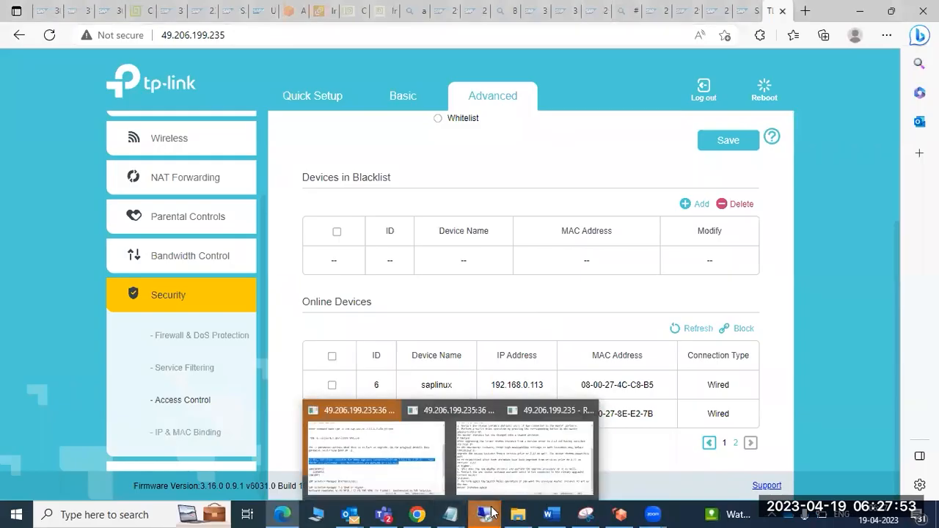
pyautogui.click(478, 448)
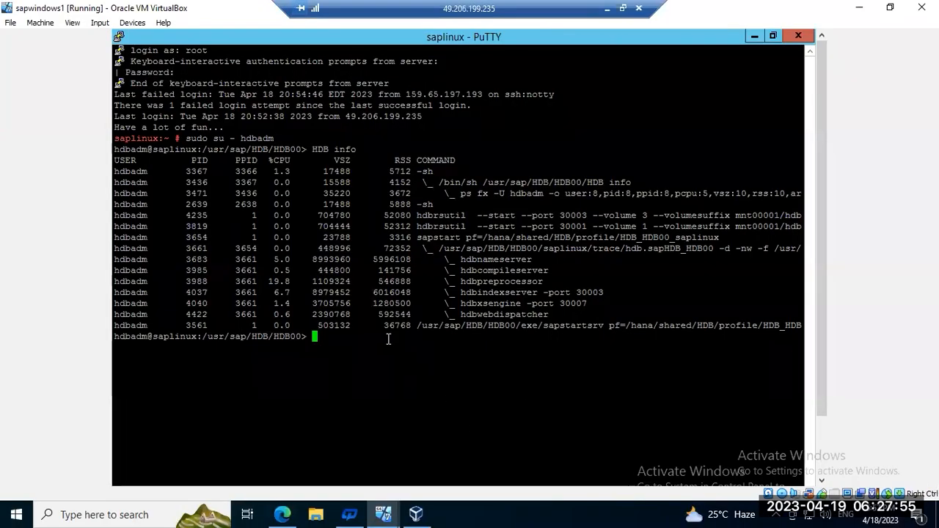
pyautogui.write('H')
pyautogui.hotkey('ctrl', 'c')
pyautogui.write('fr')
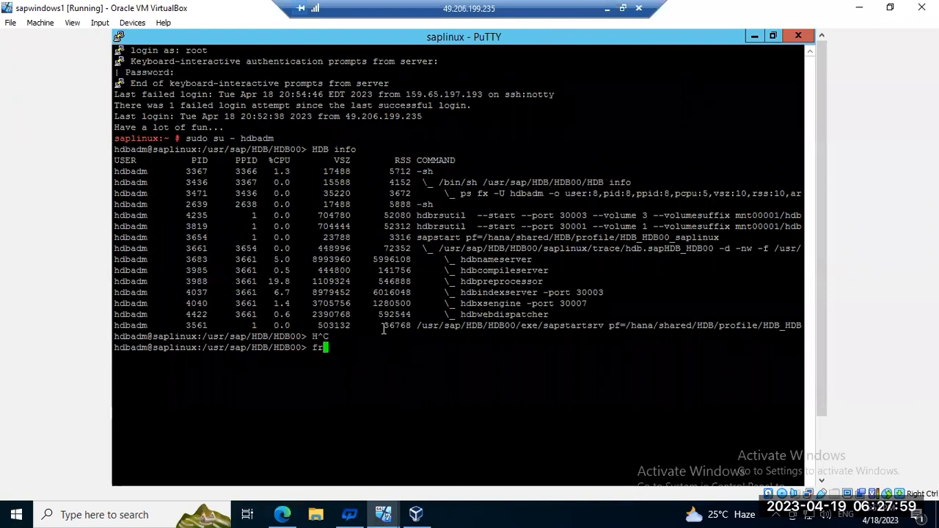
pyautogui.write('ee -g')
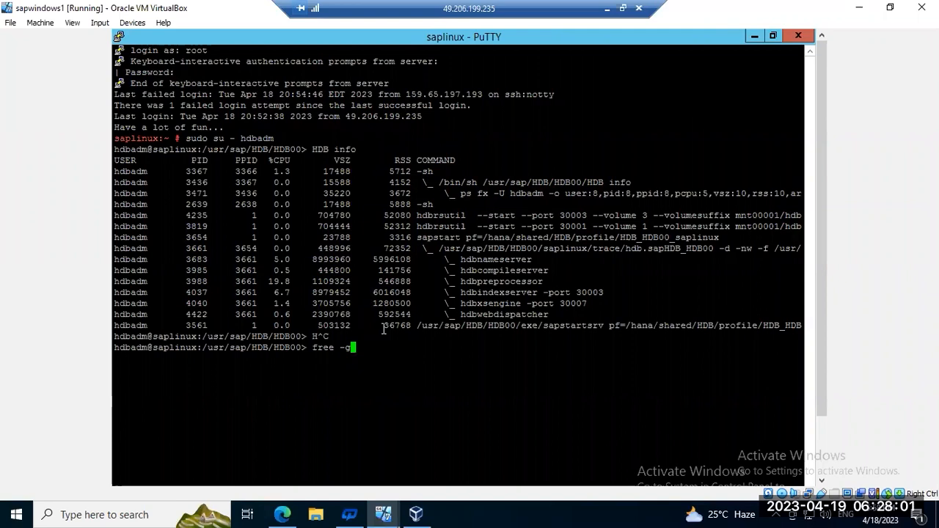
pyautogui.press('Return')
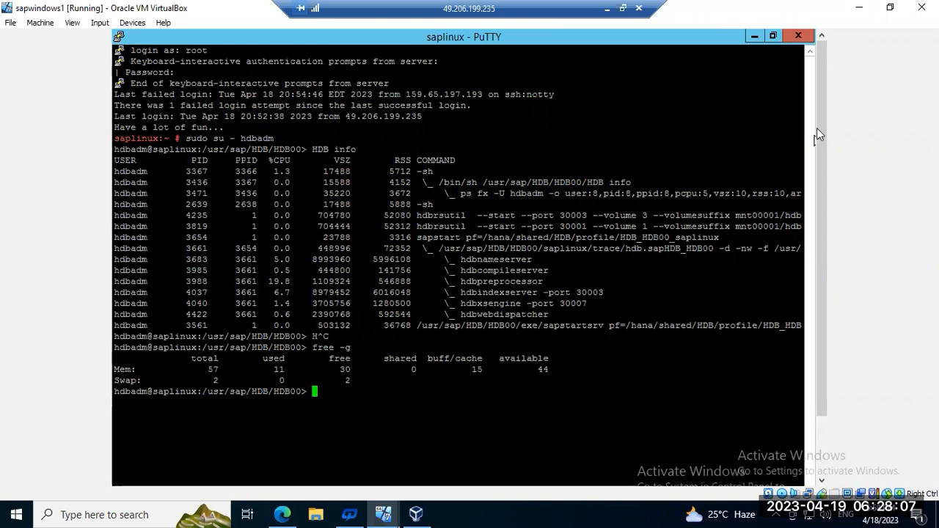
# Step: Minimize the PuTTY windows and close Task Manager
pyautogui.click(753, 37)
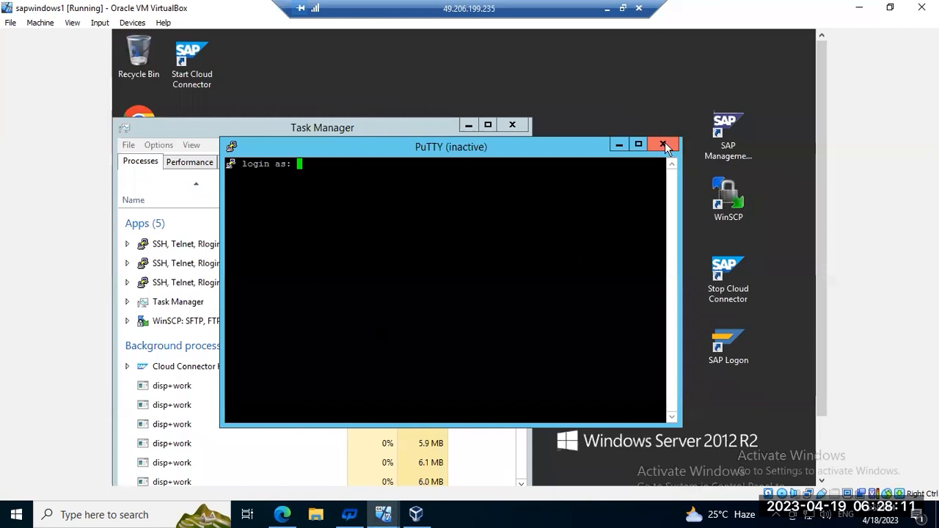
pyautogui.click(625, 145)
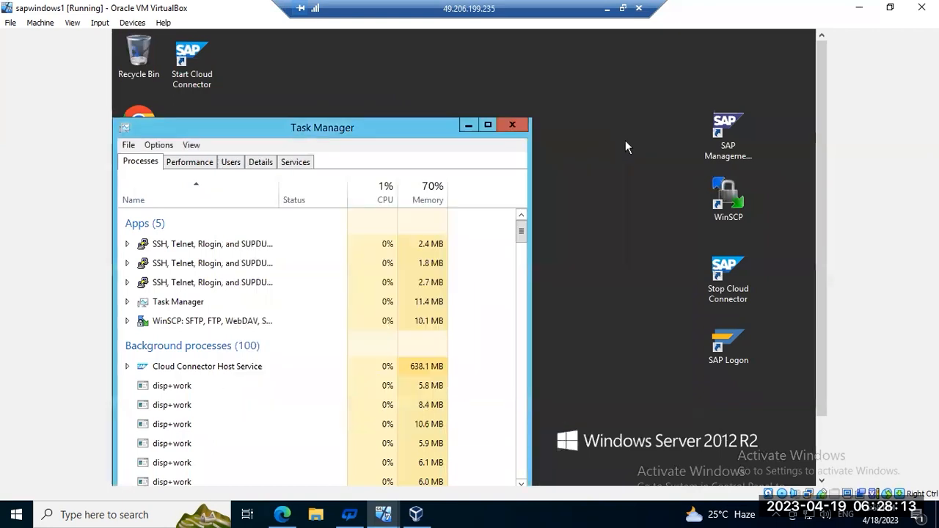
pyautogui.click(505, 128)
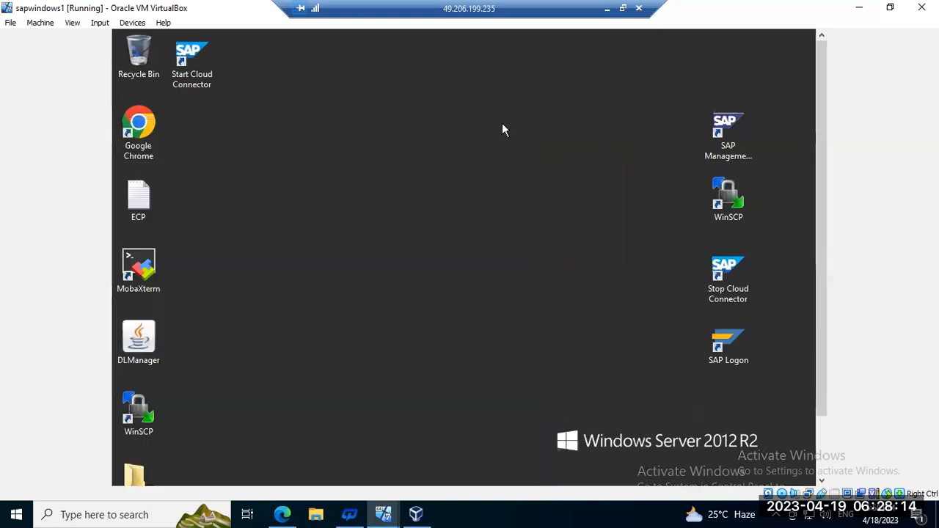
pyautogui.click(821, 439)
# Step: Launch SAP HANA Studio on the Administrator hdbstudio workspace, then close it from the taskbar
pyautogui.click(339, 472)
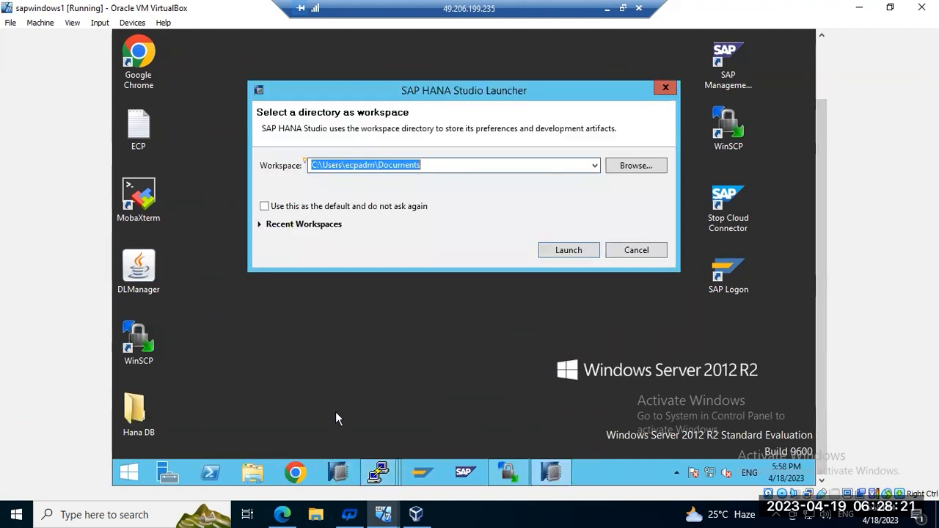
pyautogui.click(594, 165)
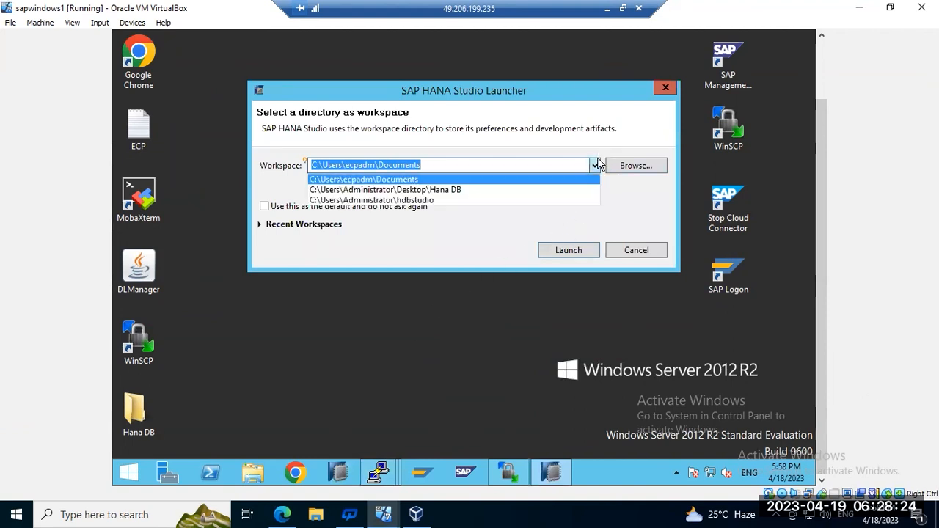
pyautogui.click(413, 200)
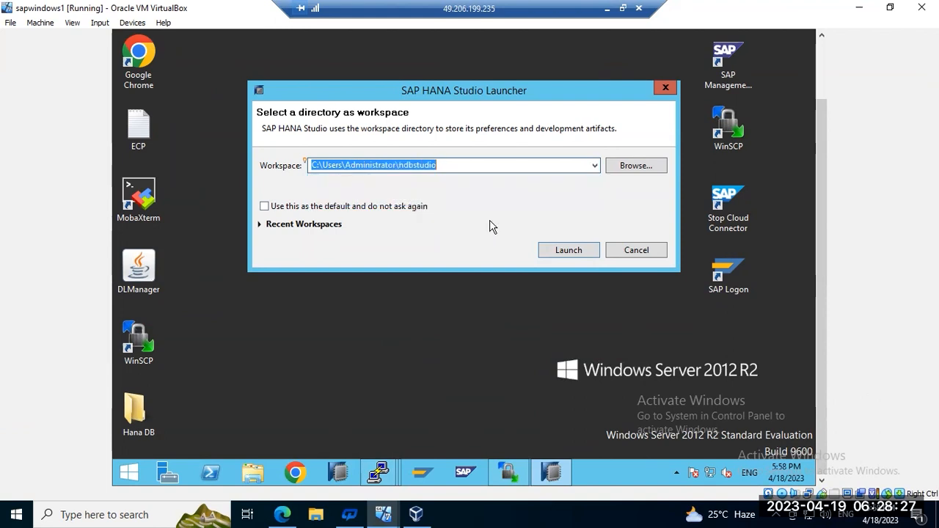
pyautogui.click(558, 252)
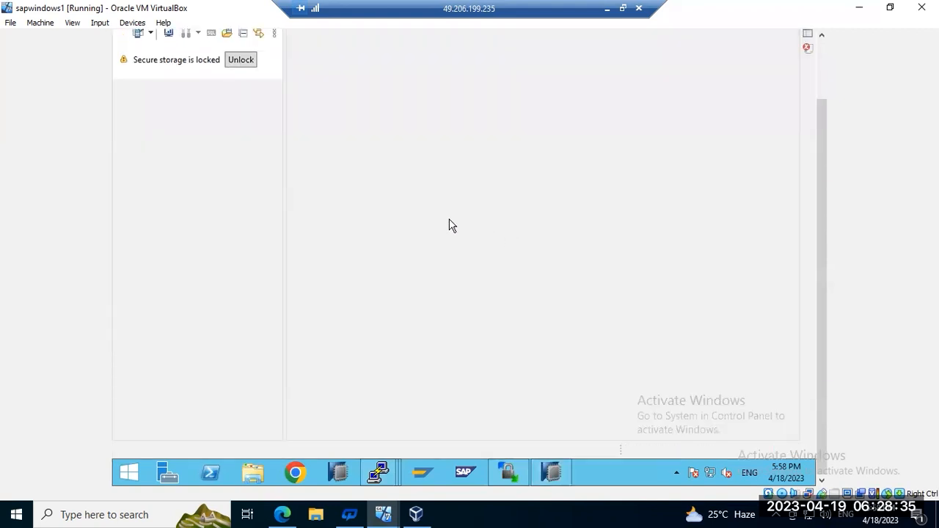
pyautogui.rightClick(551, 472)
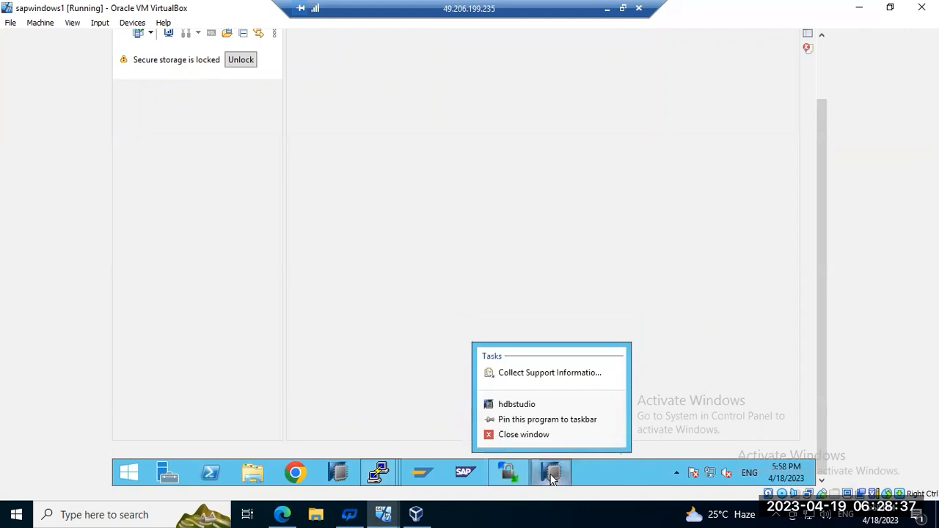
pyautogui.click(534, 435)
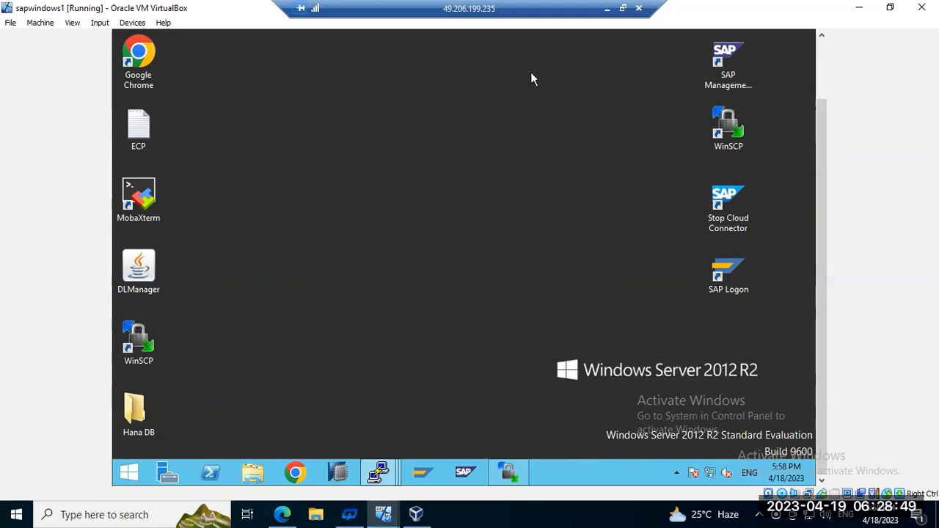
# Step: Switch to the saplinux terminal and run ps -ef | grep -i hdb
pyautogui.click(375, 475)
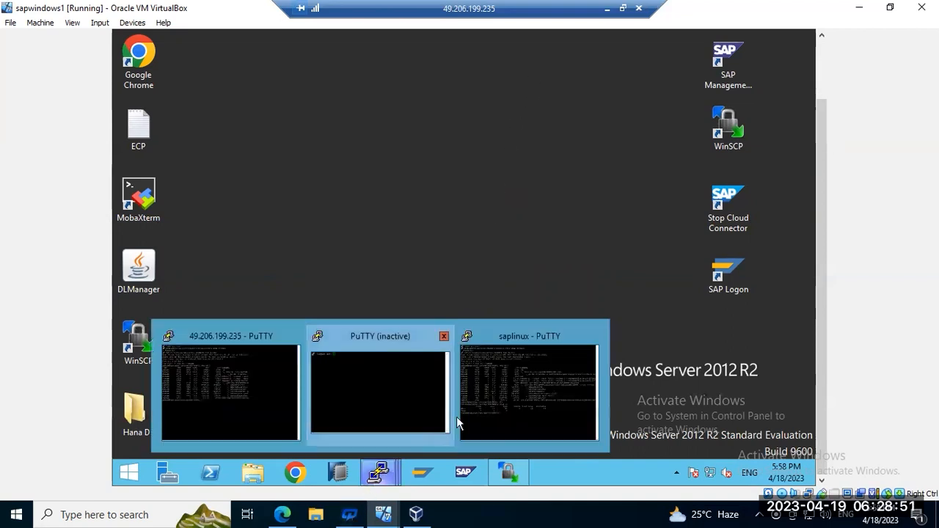
pyautogui.click(515, 389)
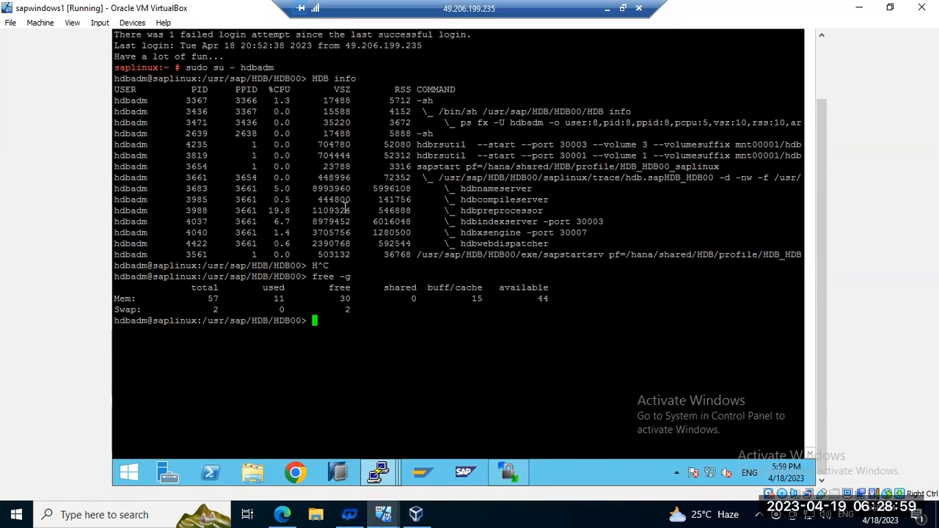
pyautogui.doubleClick(279, 302)
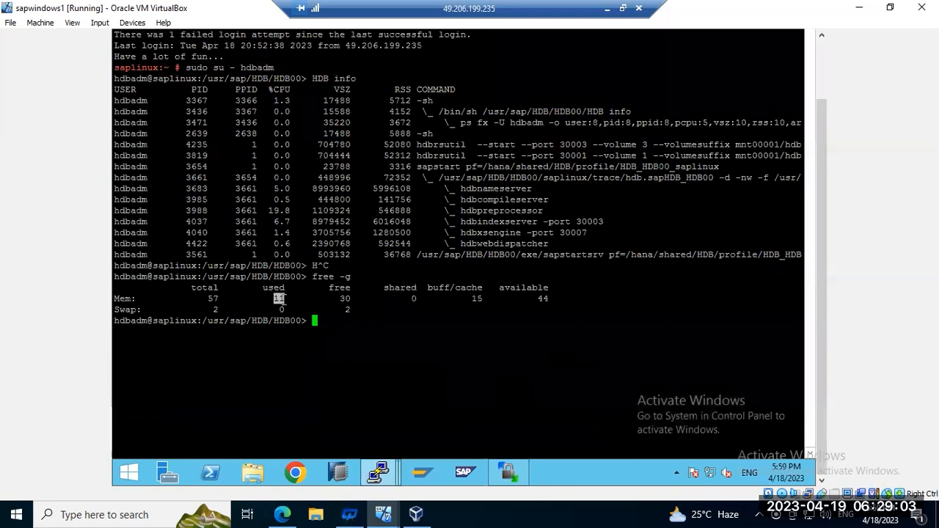
pyautogui.write('ps -ef | gre p-i')
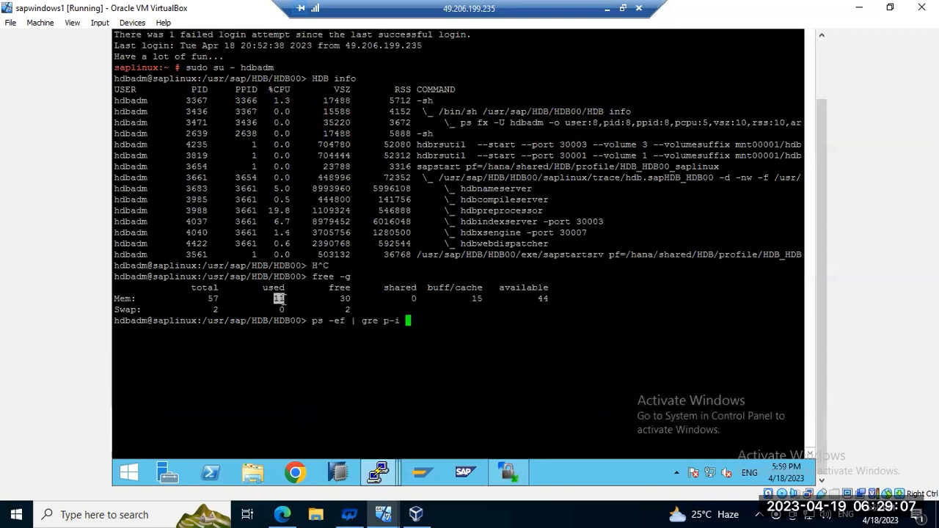
pyautogui.press('BackSpace')
pyautogui.press('BackSpace')
pyautogui.press('BackSpace')
pyautogui.press('BackSpace')
pyautogui.press('BackSpace')
pyautogui.write('p -i hdb')
pyautogui.press('Return')
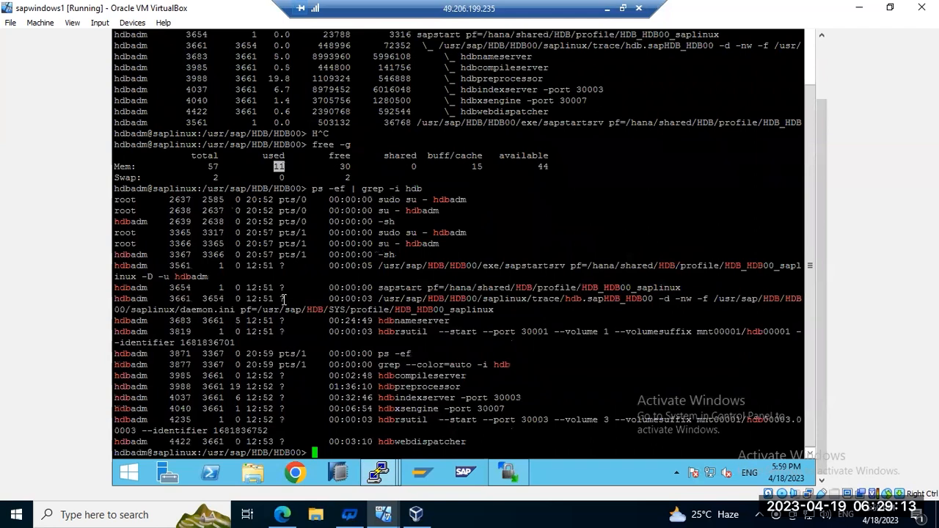
# Step: Highlight hdbindexserver and the free -g line in the output, then minimize the remote session
pyautogui.moveTo(405, 398); pyautogui.dragTo(454, 400)
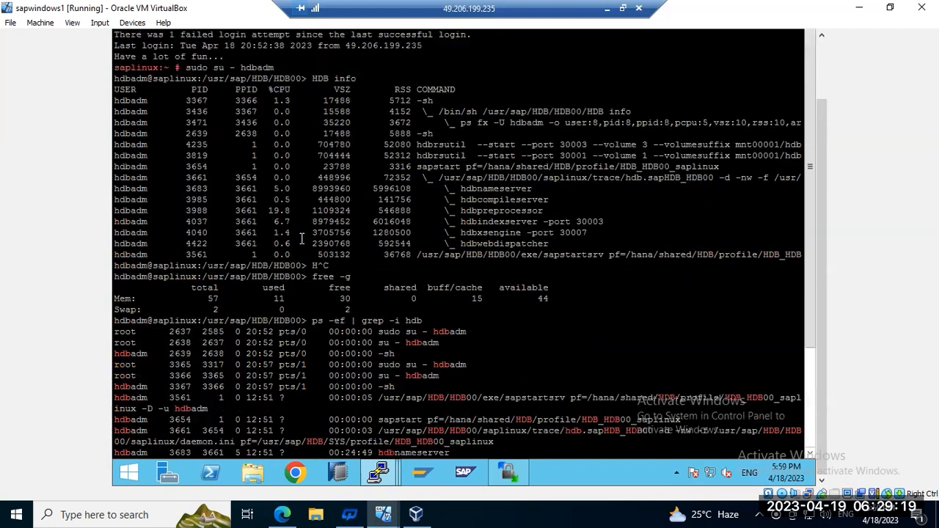
pyautogui.scroll(4, 301, 242)
pyautogui.moveTo(268, 276); pyautogui.dragTo(301, 298)
pyautogui.scroll(-4, 301, 298)
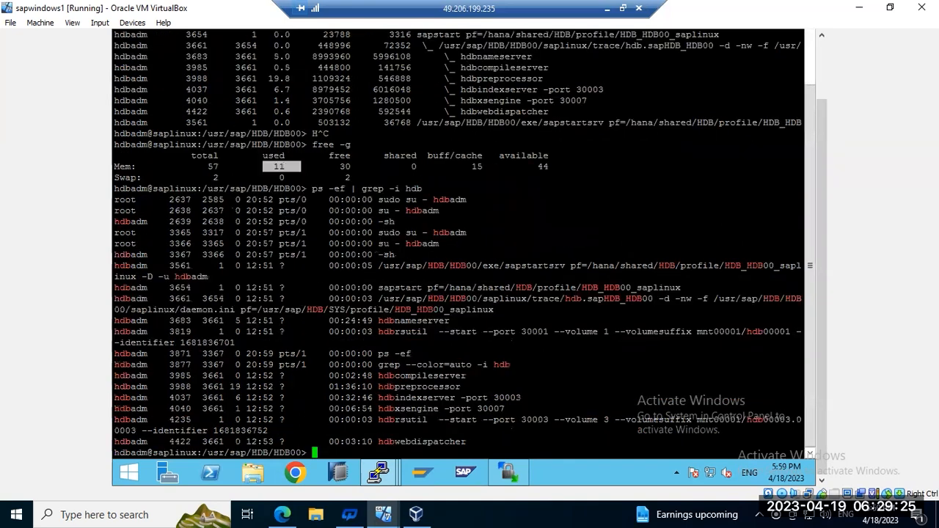
pyautogui.moveTo(382, 514)
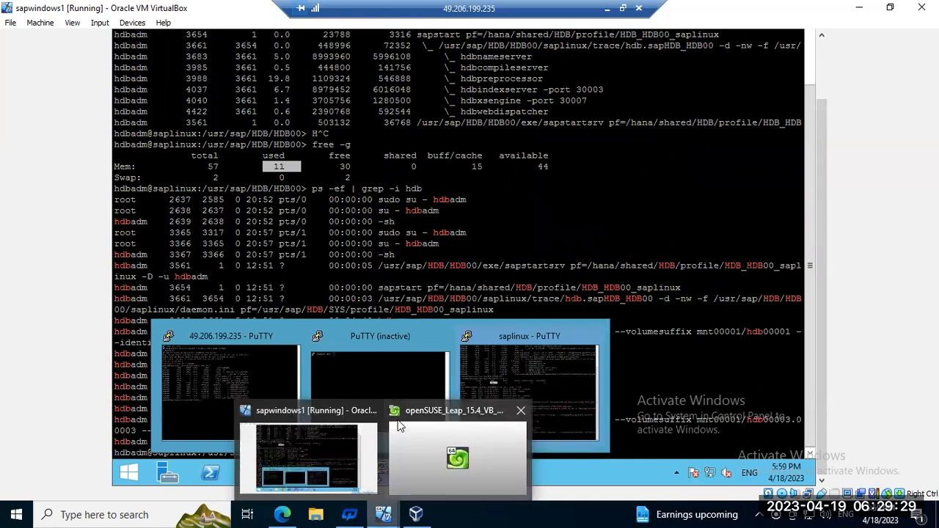
pyautogui.click(606, 7)
pyautogui.moveTo(465, 512)
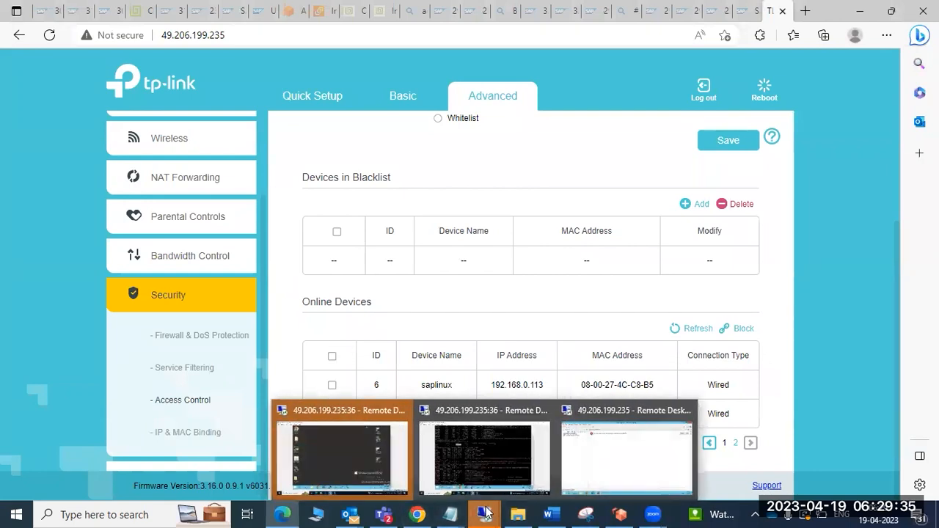
# Step: Remove the HDB@HDB system from the Systems list
pyautogui.click(603, 440)
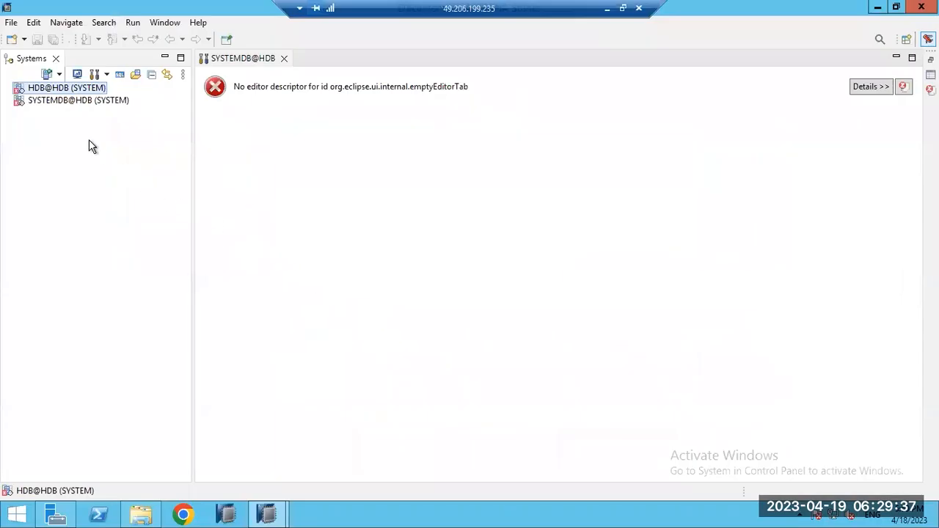
pyautogui.rightClick(60, 91)
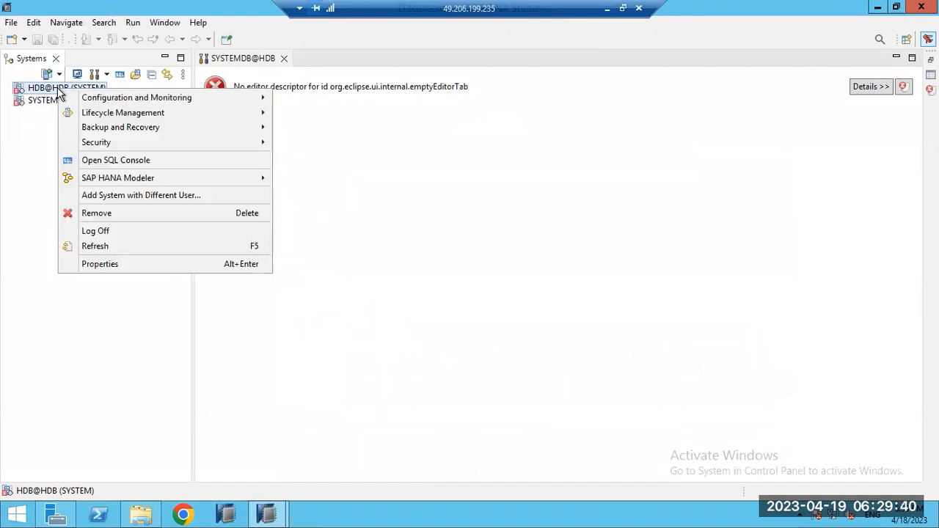
pyautogui.click(95, 213)
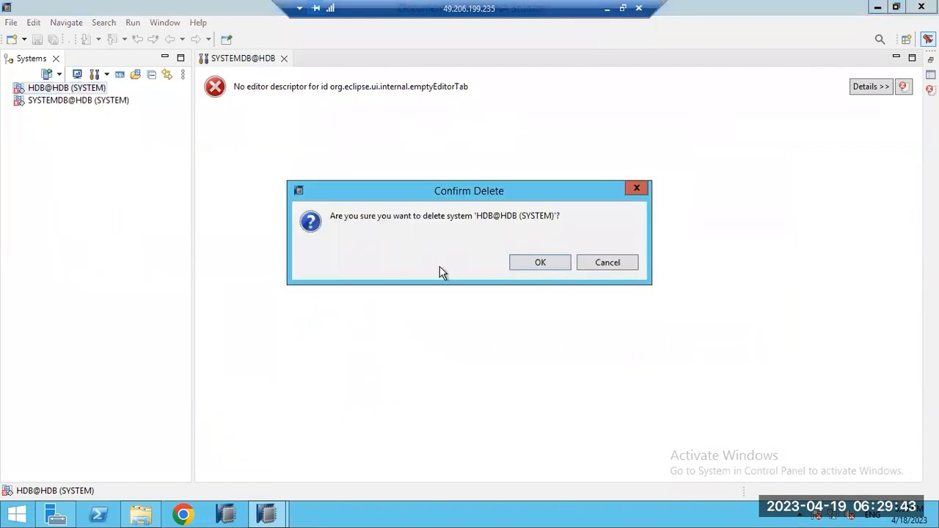
pyautogui.click(517, 266)
# Step: Log off SYSTEMDB@HDB, remove it from the list, and close HANA Studio
pyautogui.click(63, 87)
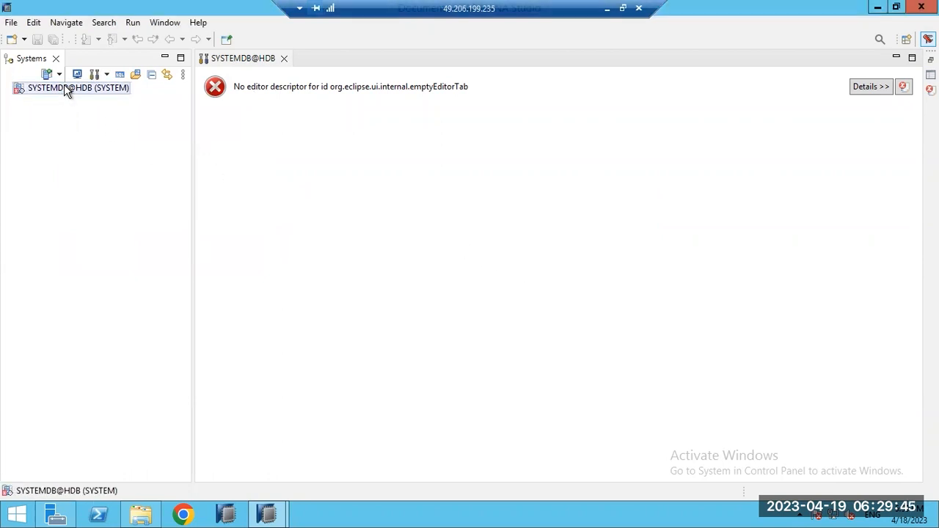
pyautogui.rightClick(64, 86)
pyautogui.click(99, 234)
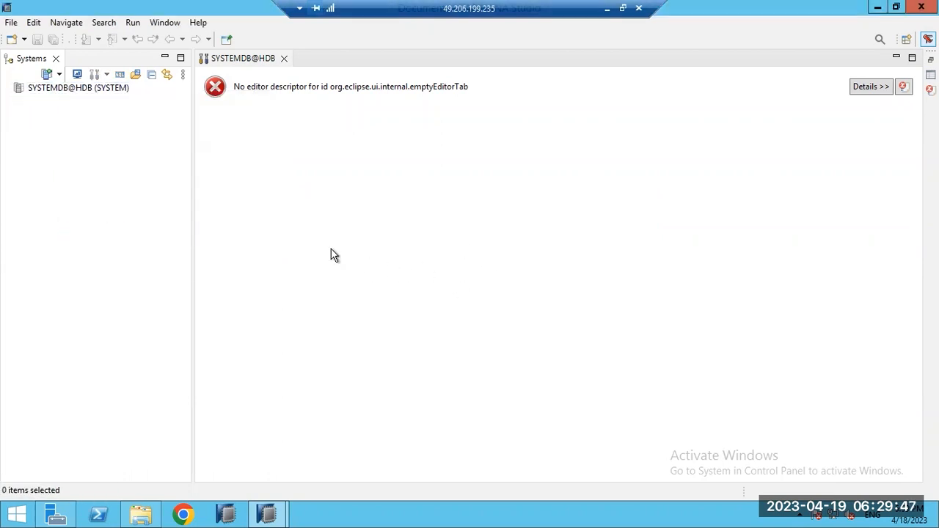
pyautogui.rightClick(42, 92)
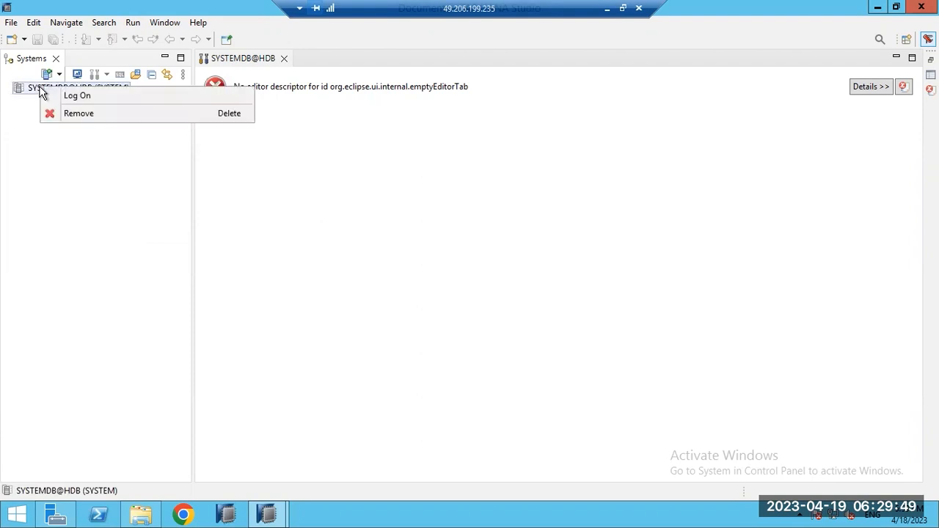
pyautogui.click(75, 113)
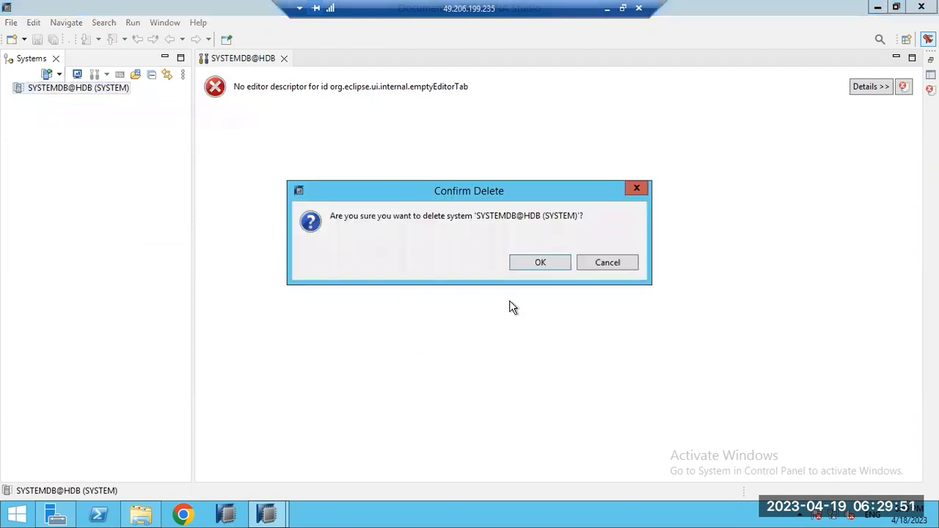
pyautogui.click(526, 262)
pyautogui.click(920, 7)
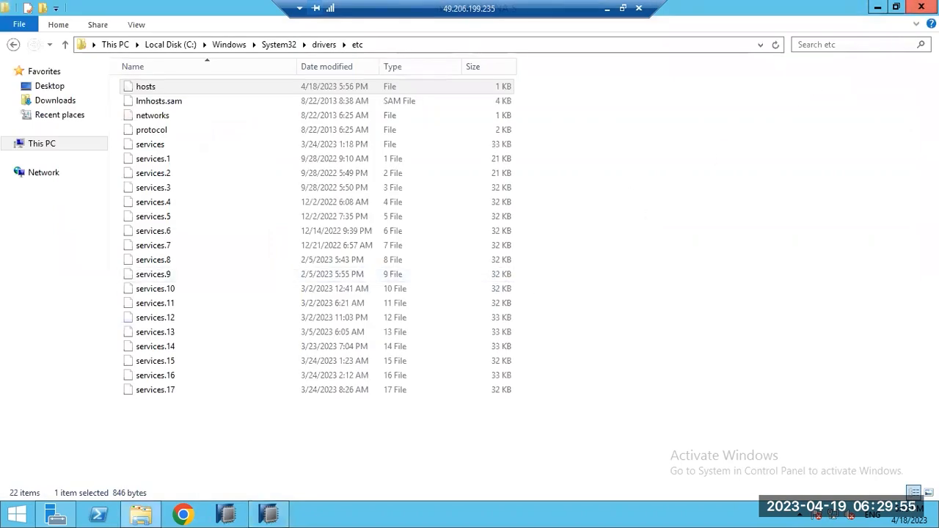
# Step: Close the etc folder and leftover launcher, then relaunch HANA Studio on the Documents workspace
pyautogui.click(921, 7)
pyautogui.click(643, 293)
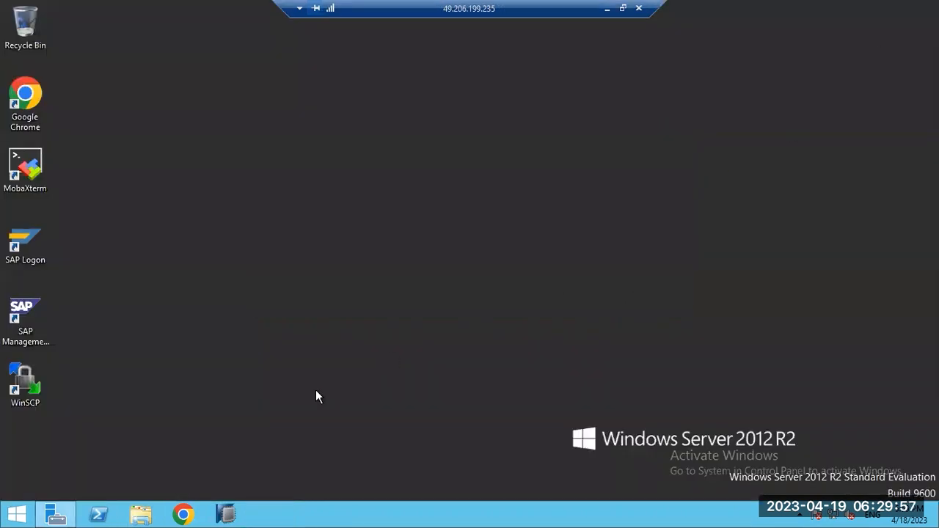
pyautogui.click(227, 514)
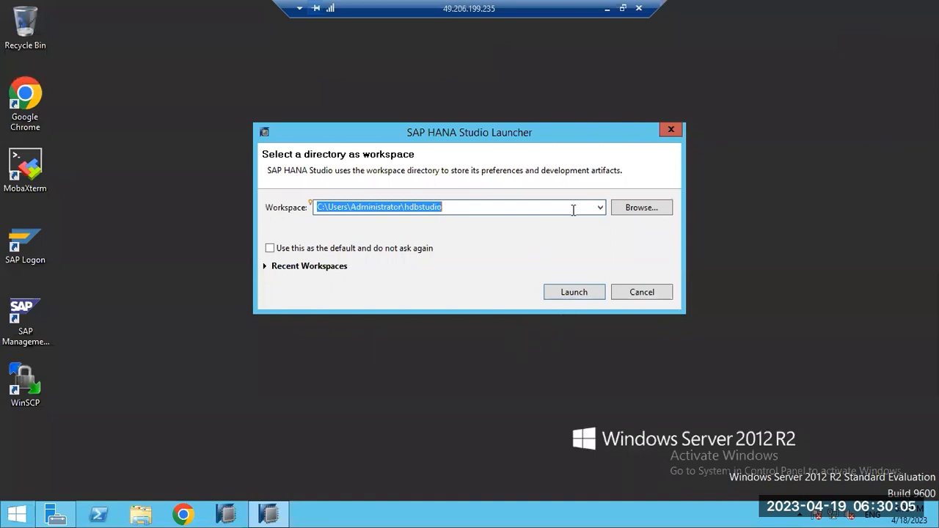
pyautogui.click(598, 207)
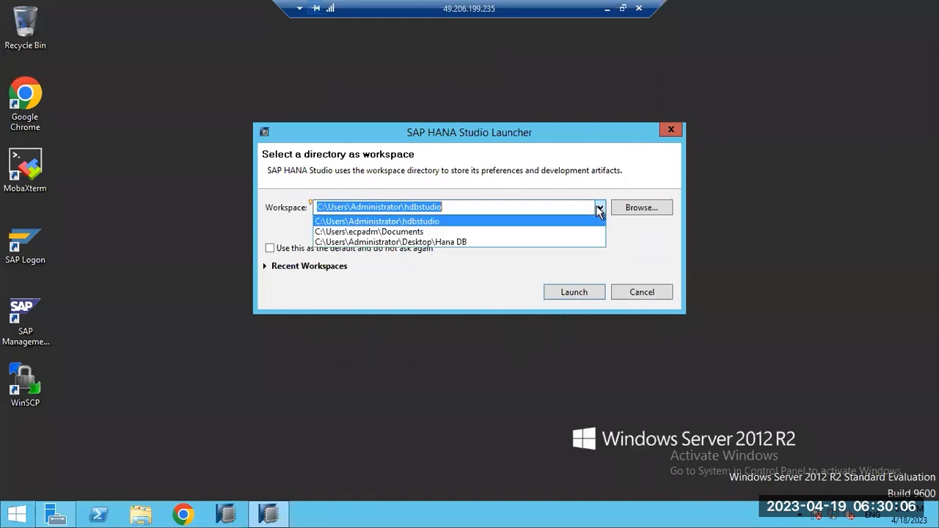
pyautogui.click(372, 231)
pyautogui.click(585, 296)
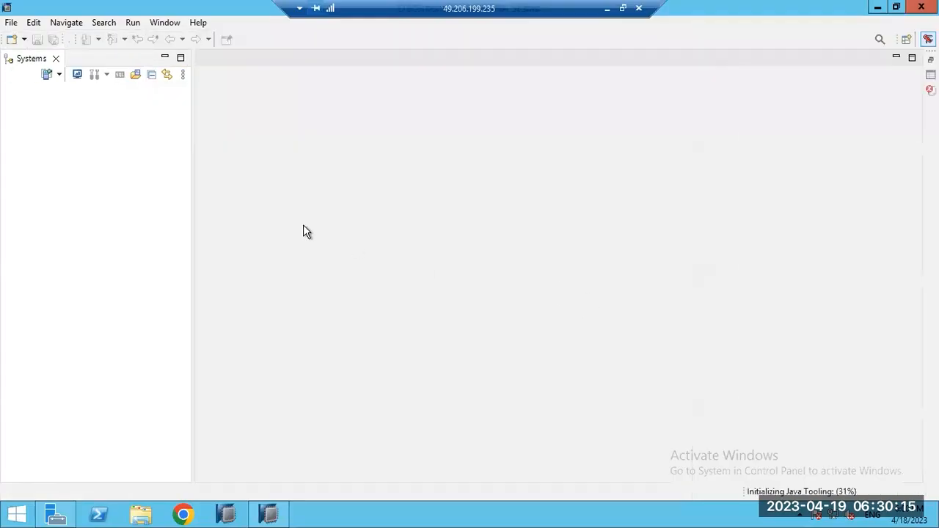
# Step: Define a new system with host saplinux, instance 00, multiple containers and tenant HDB
pyautogui.click(49, 75)
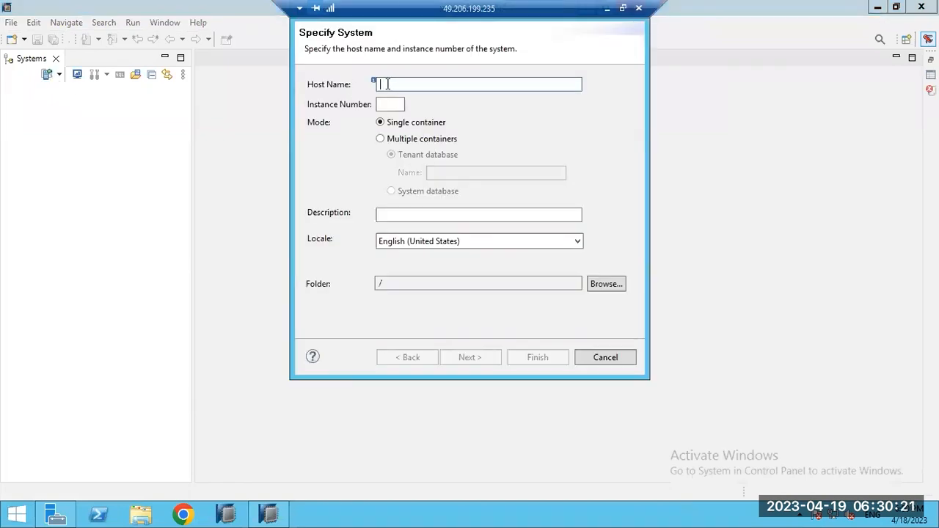
pyautogui.write('sa')
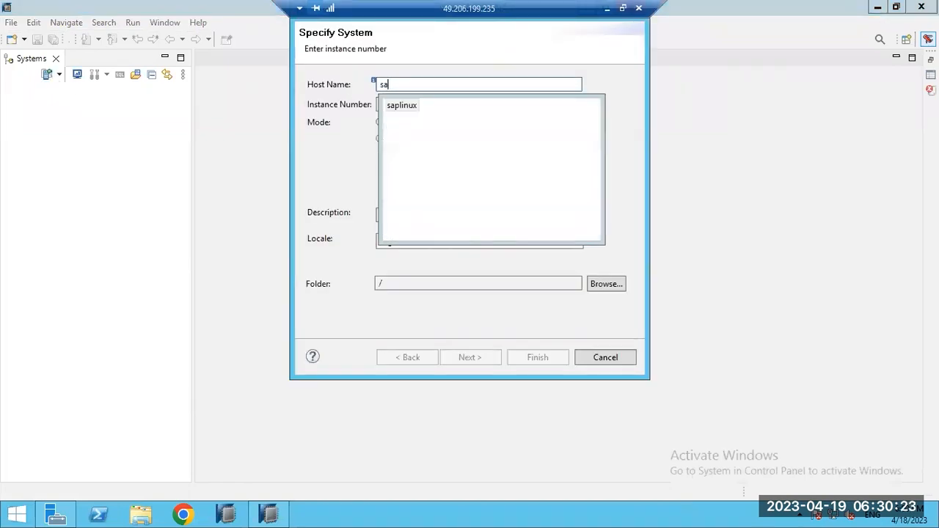
pyautogui.write('plinux')
pyautogui.click(401, 107)
pyautogui.doubleClick(402, 107)
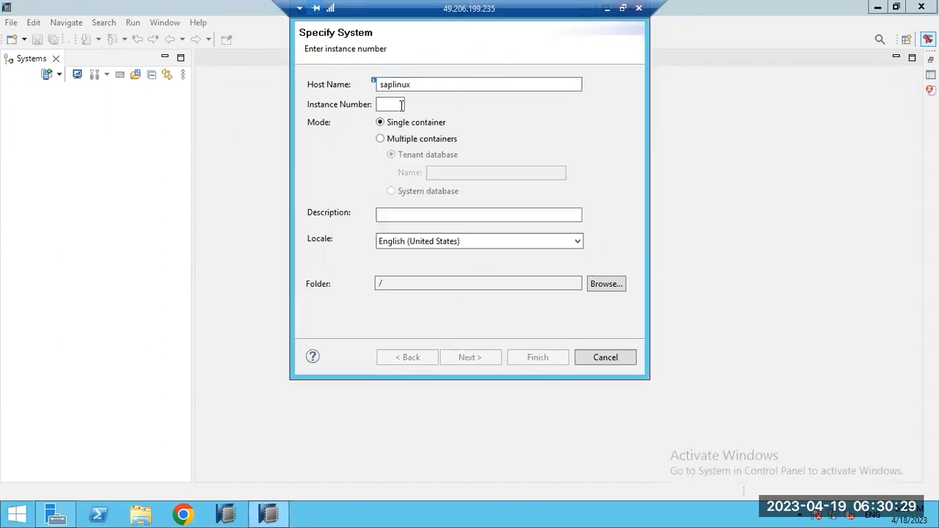
pyautogui.click(394, 106)
pyautogui.write('00')
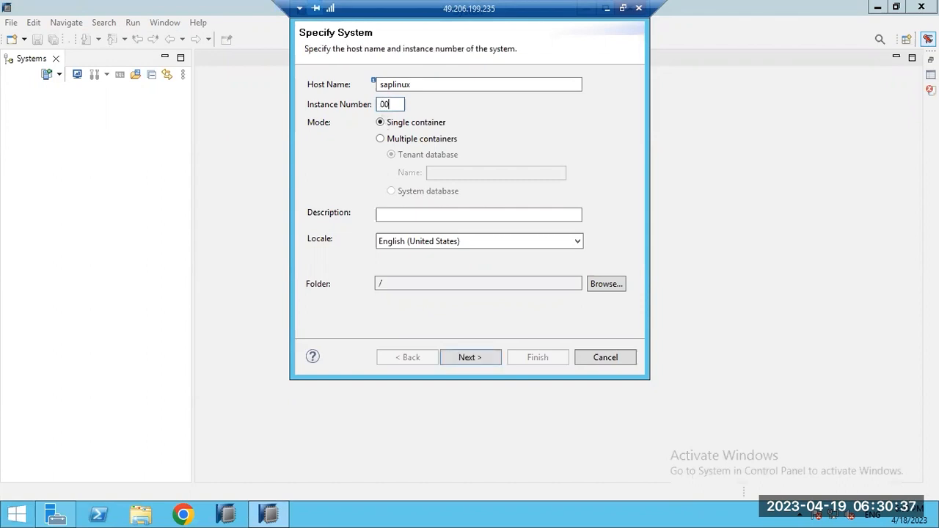
pyautogui.click(408, 139)
pyautogui.click(441, 174)
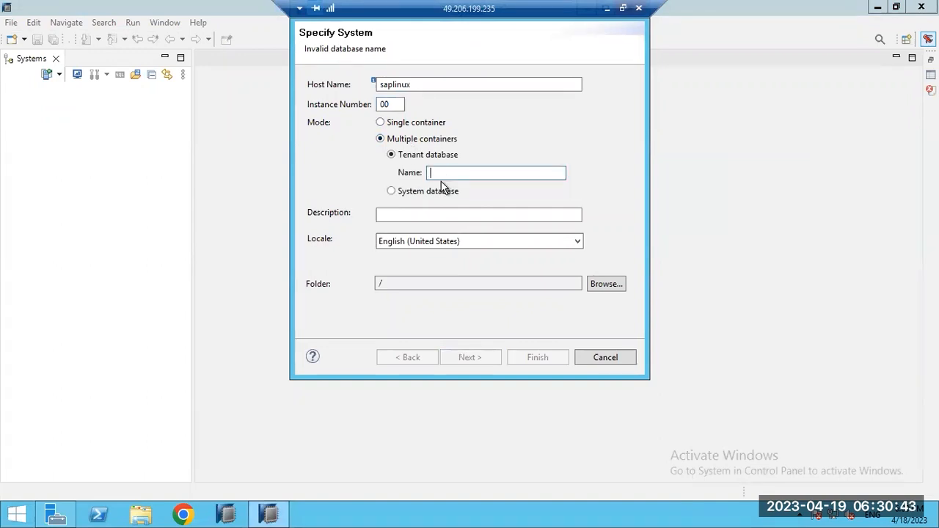
pyautogui.write('HDB')
pyautogui.press('Return')
# Step: Enter user SYSTEM and its password, finish, and decline adding the unreachable system
pyautogui.press('Tab')
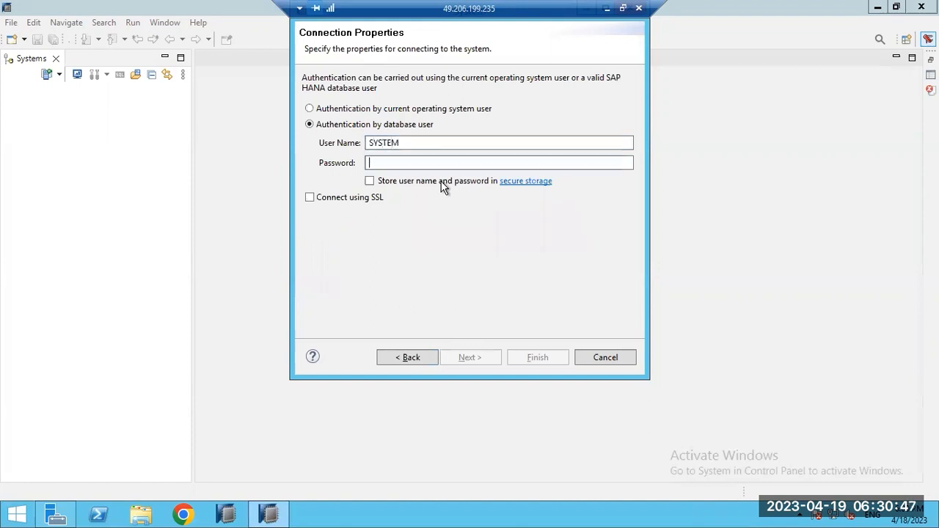
pyautogui.press('Return')
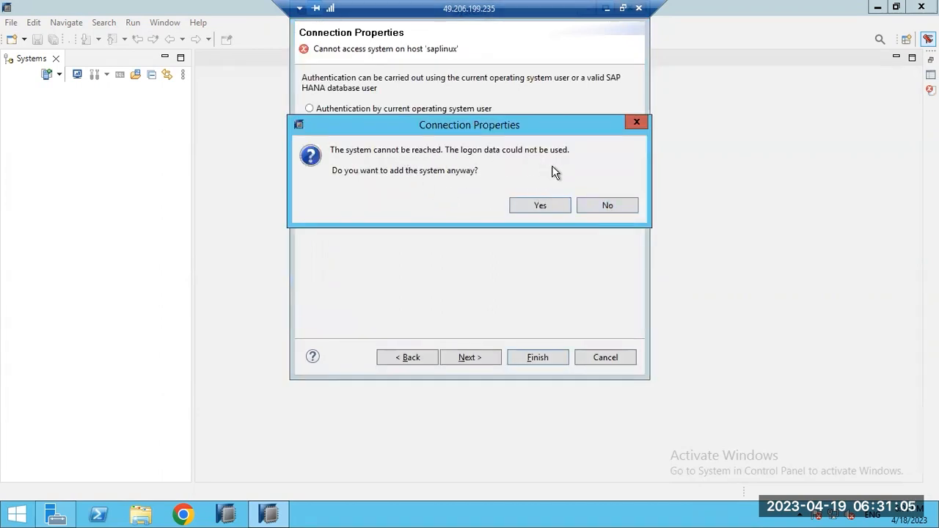
pyautogui.click(603, 205)
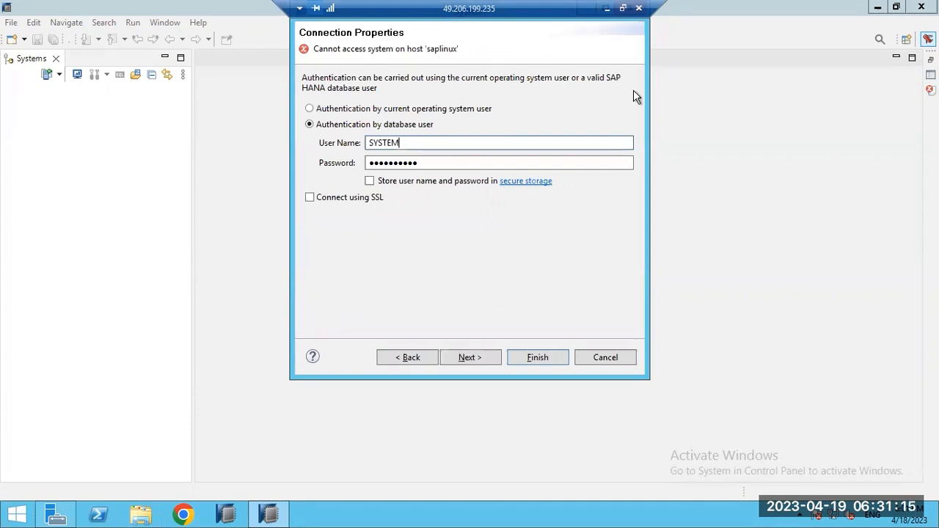
# Step: Go back and change the host name to 192.168.0.113, then retest the connection
pyautogui.click(410, 359)
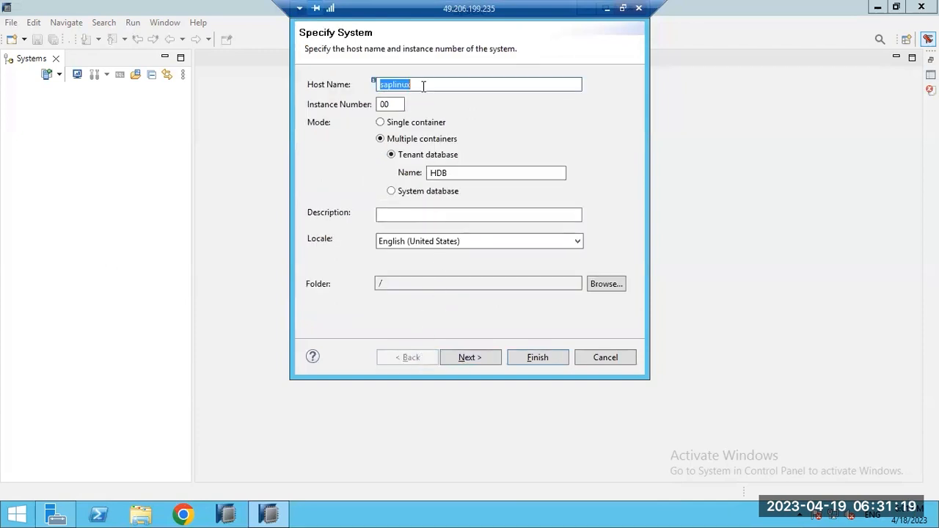
pyautogui.write('192.168.0.113')
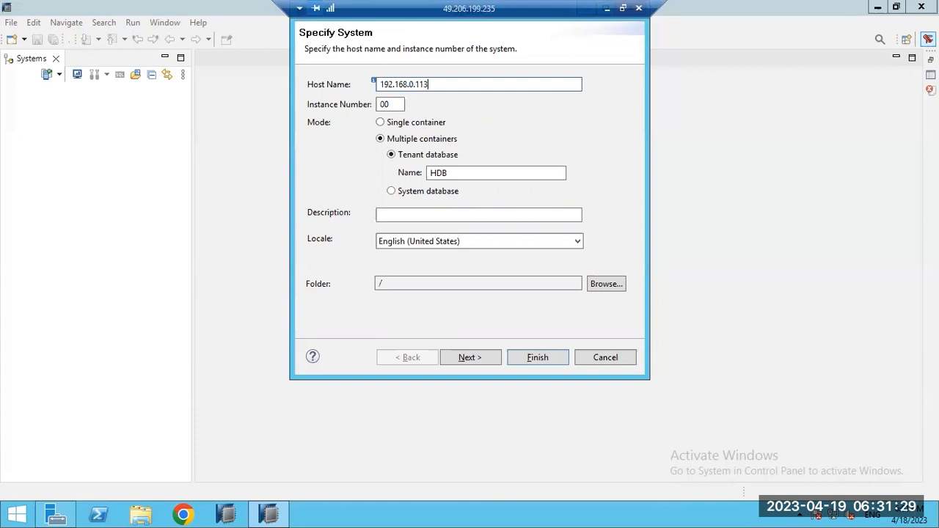
pyautogui.press('Return')
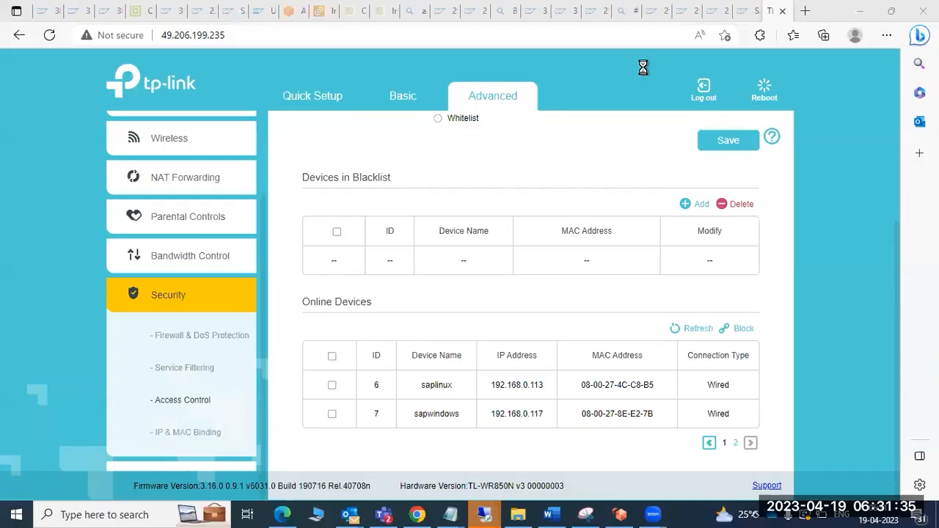
pyautogui.moveTo(484, 513)
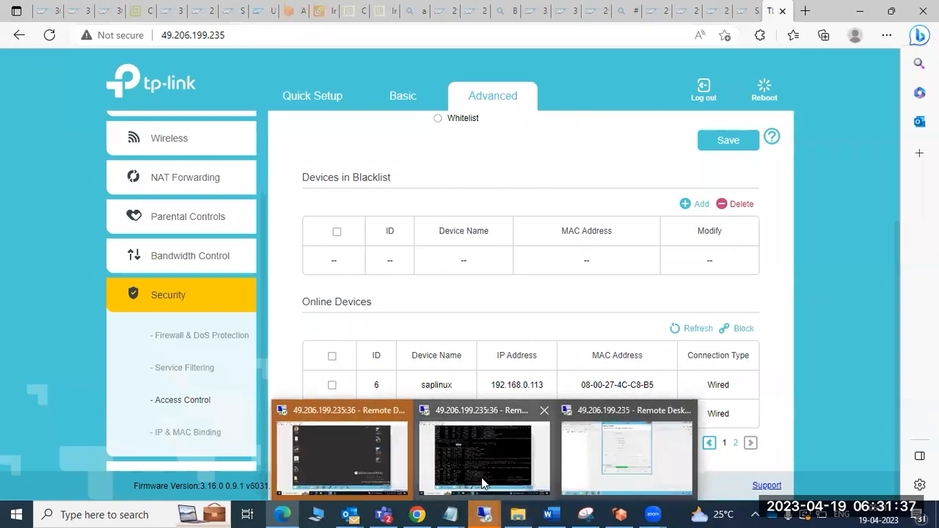
# Step: Log out of the hdbadm session in the VirtualBox terminal back to root
pyautogui.click(474, 446)
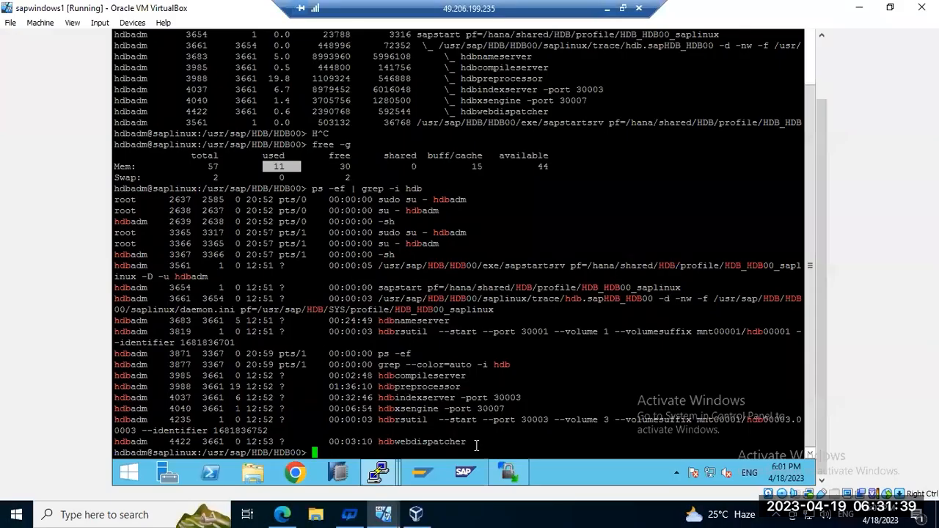
pyautogui.click(392, 358)
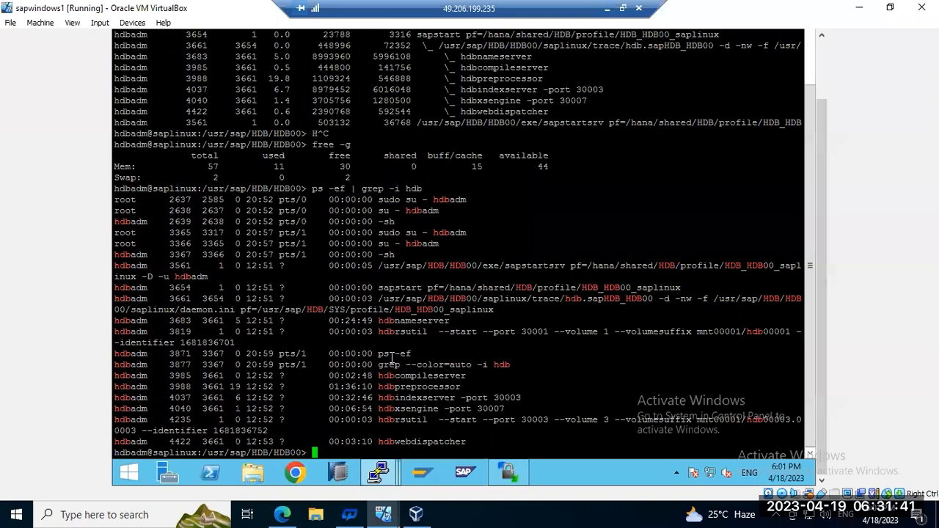
pyautogui.write('exit')
pyautogui.press('Return')
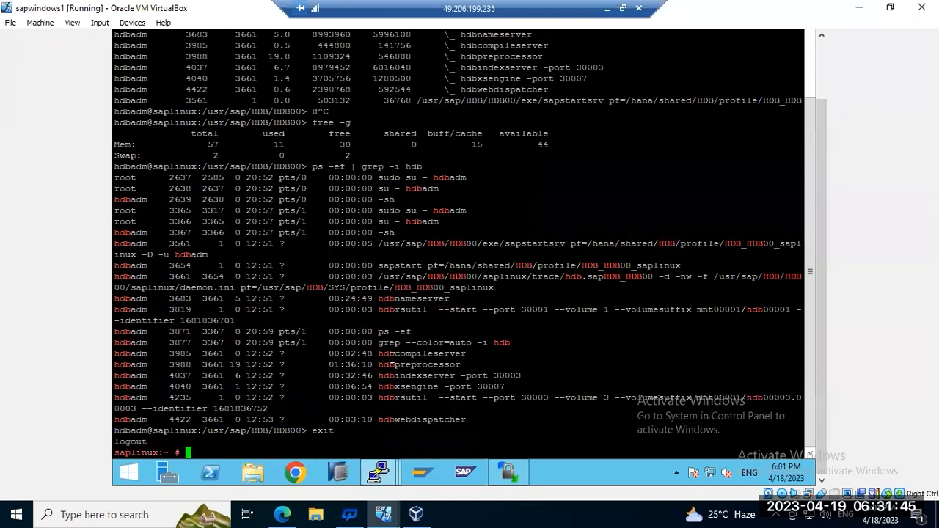
# Step: Stop the firewalld service with systemctl stop firewalld
pyautogui.write('systemctl ')
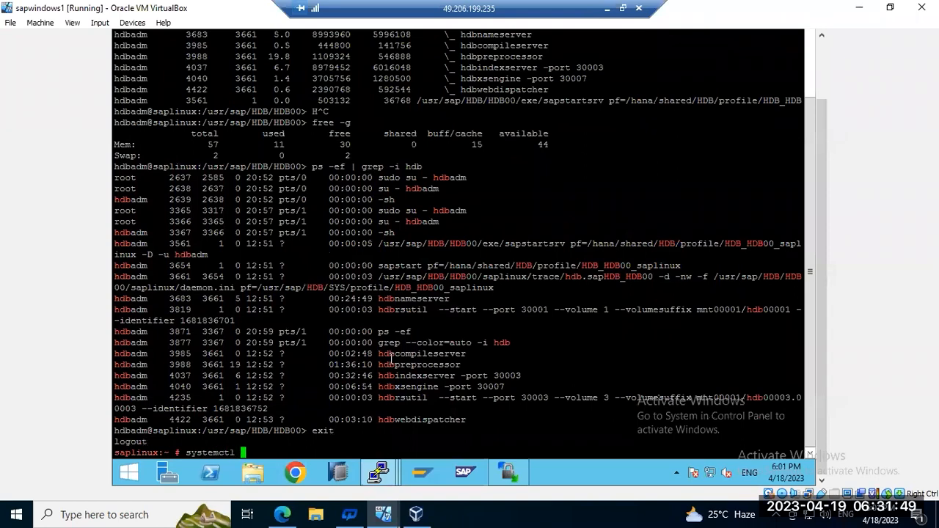
pyautogui.write('firewall stop')
pyautogui.press('Return')
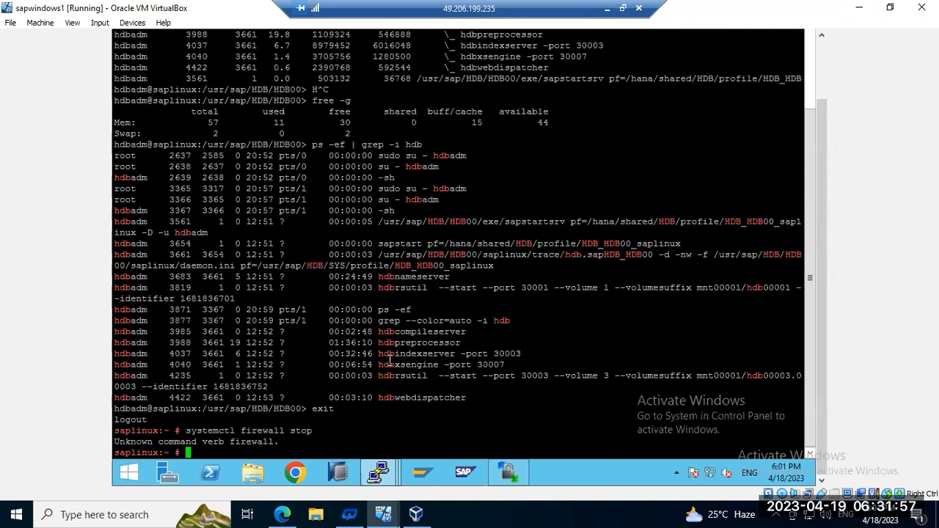
pyautogui.press('Up')
pyautogui.press('Left')
pyautogui.press('Left')
pyautogui.press('Left')
pyautogui.press('Left')
pyautogui.press('Left')
pyautogui.write('d')
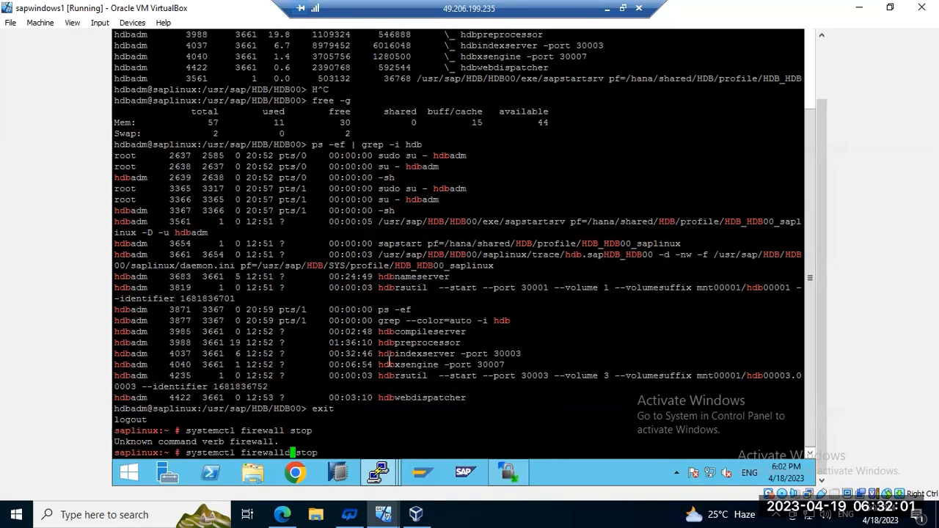
pyautogui.press('Return')
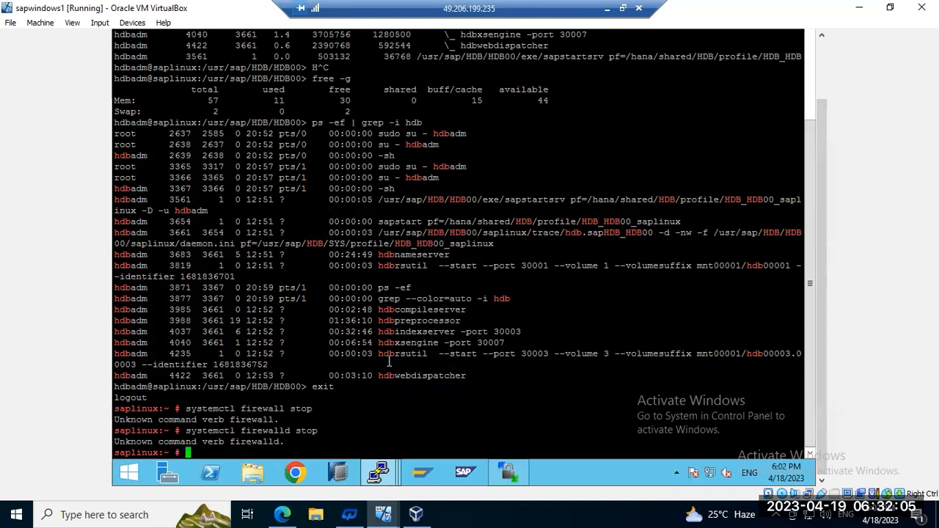
pyautogui.write('systemct')
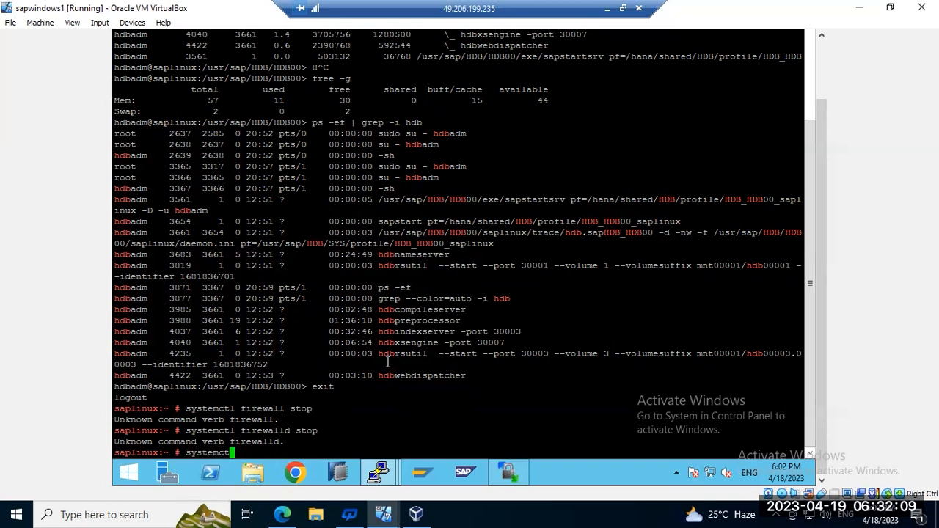
pyautogui.write('l stop ')
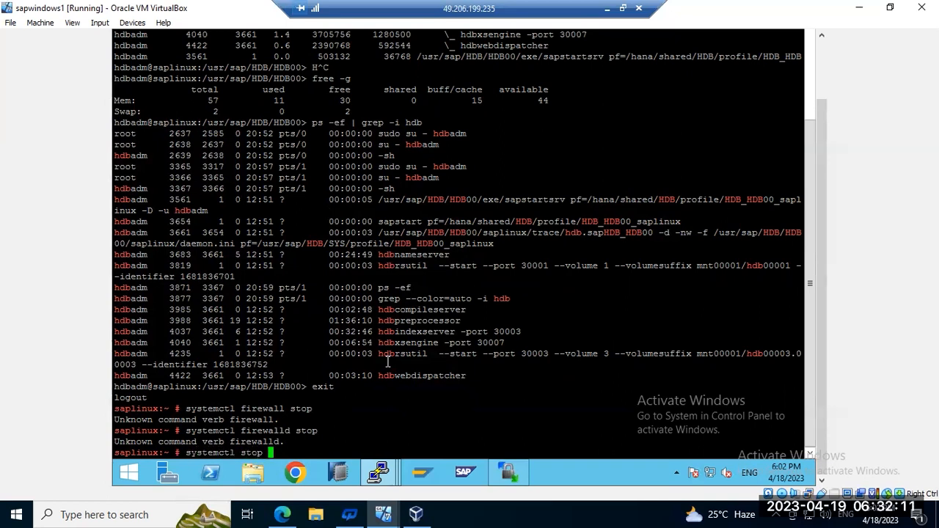
pyautogui.write('firewalld')
pyautogui.press('Return')
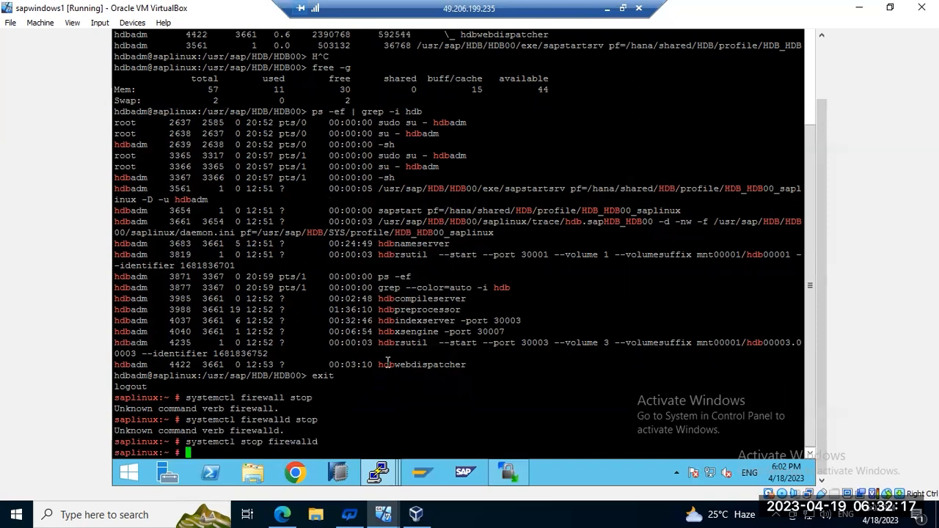
# Step: Disable firewalld with systemctl disable firewalld and minimize the remote desktop
pyautogui.press('Up')
pyautogui.press('Left')
pyautogui.press('Left')
pyautogui.press('Left')
pyautogui.press('Left')
pyautogui.press('Left')
pyautogui.press('Left')
pyautogui.press('Left')
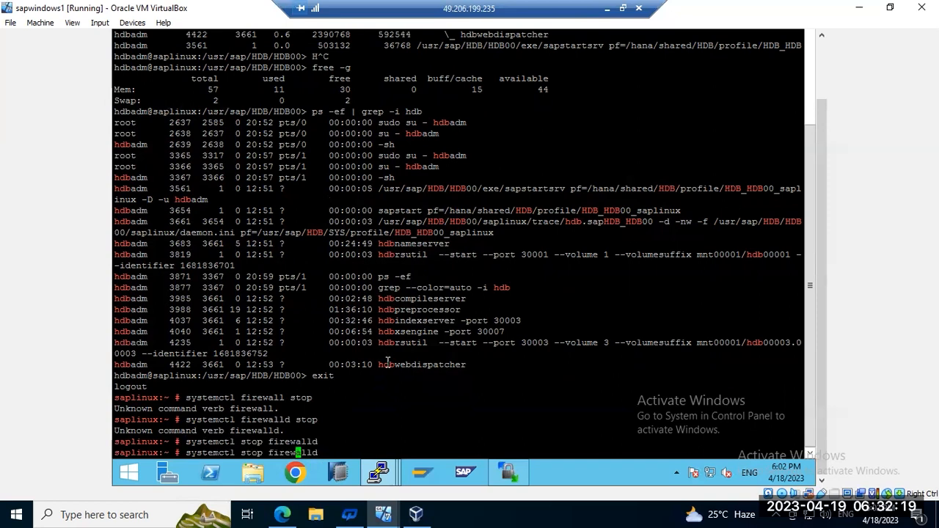
pyautogui.press('Left')
pyautogui.press('Left')
pyautogui.press('Left')
pyautogui.press('BackSpace')
pyautogui.press('BackSpace')
pyautogui.press('BackSpace')
pyautogui.press('BackSpace')
pyautogui.write('d')
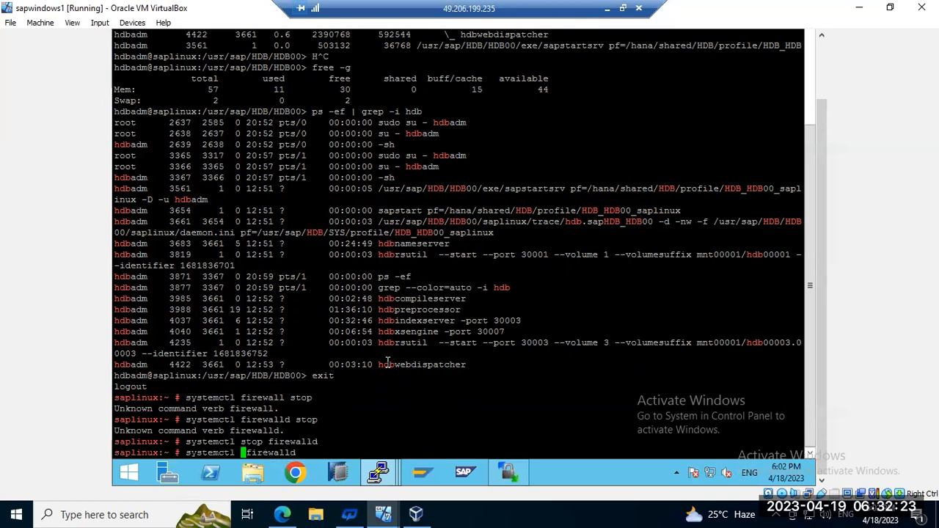
pyautogui.write('isable')
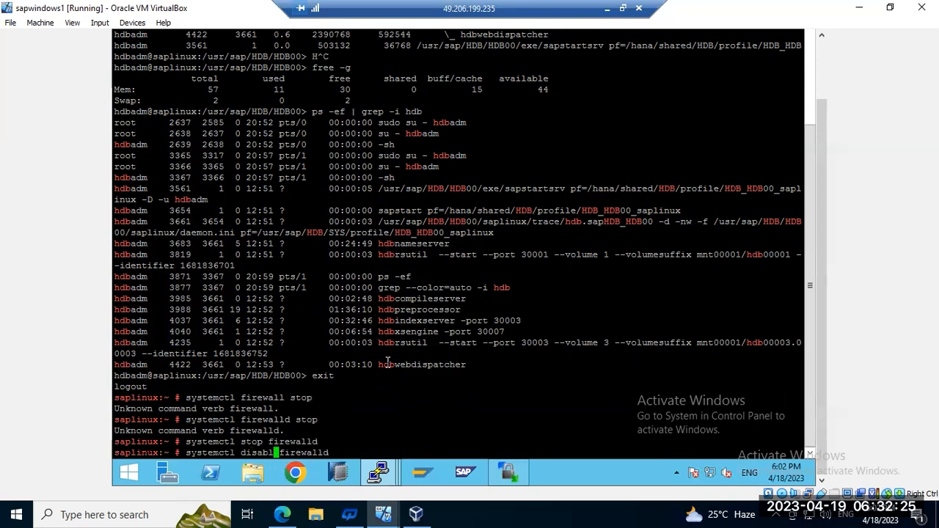
pyautogui.press('Return')
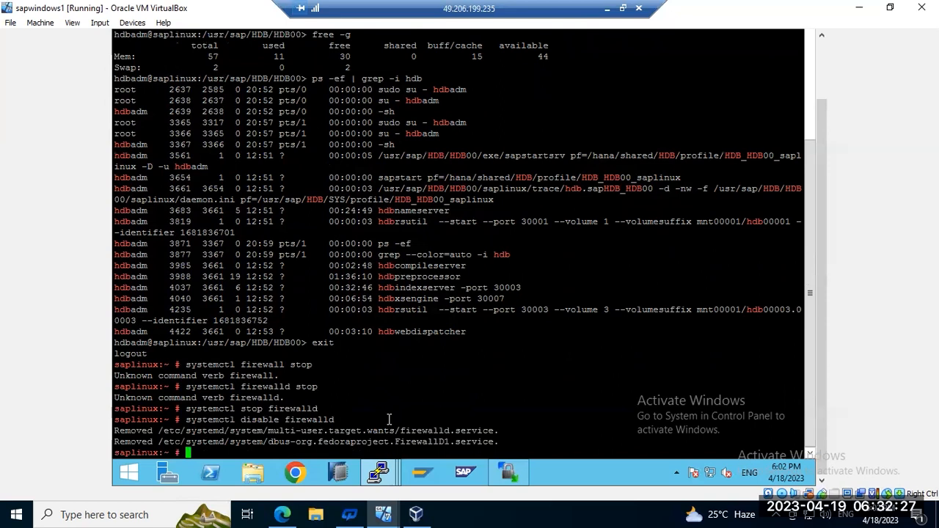
pyautogui.moveTo(375, 473)
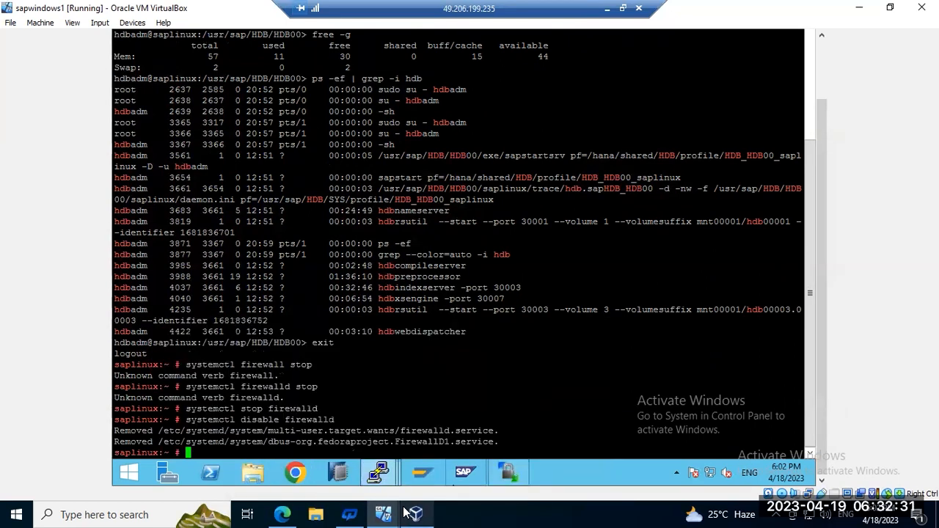
pyautogui.click(608, 8)
# Step: Decline the connection-properties prompt and finish adding HDB@HDB at 192.168.0.113, instance 00
pyautogui.moveTo(484, 513)
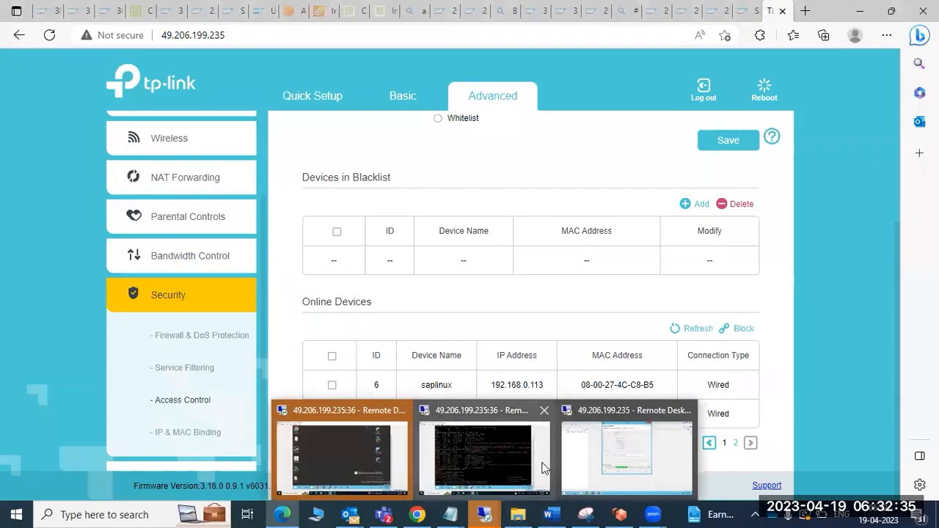
pyautogui.click(649, 433)
pyautogui.click(607, 207)
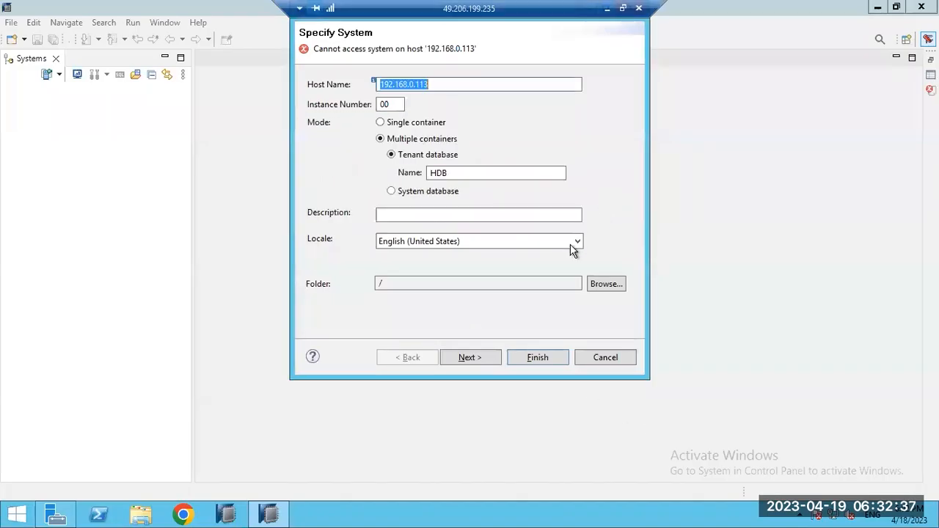
pyautogui.click(531, 356)
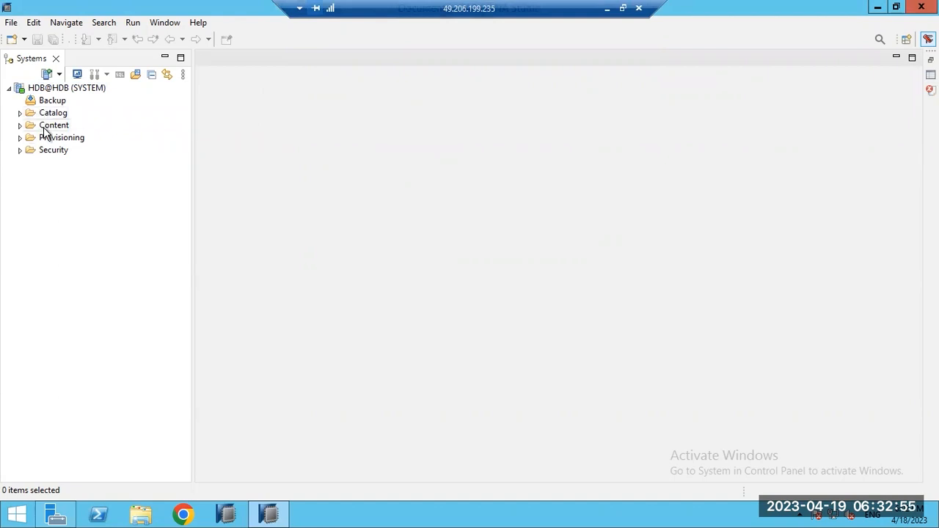
# Step: Start a new system for host saplinux, instance 00, multiple containers, system database
pyautogui.click(47, 74)
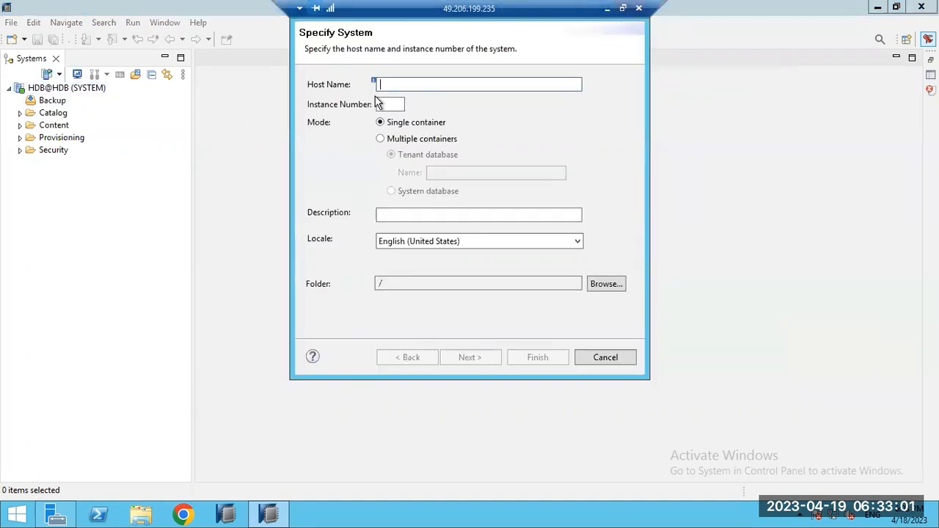
pyautogui.write('saplinux')
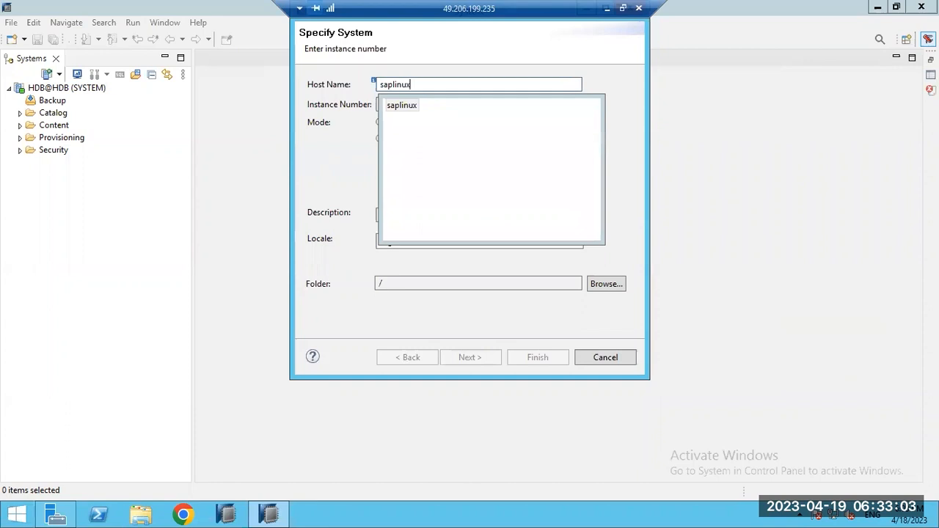
pyautogui.doubleClick(394, 107)
pyautogui.click(394, 107)
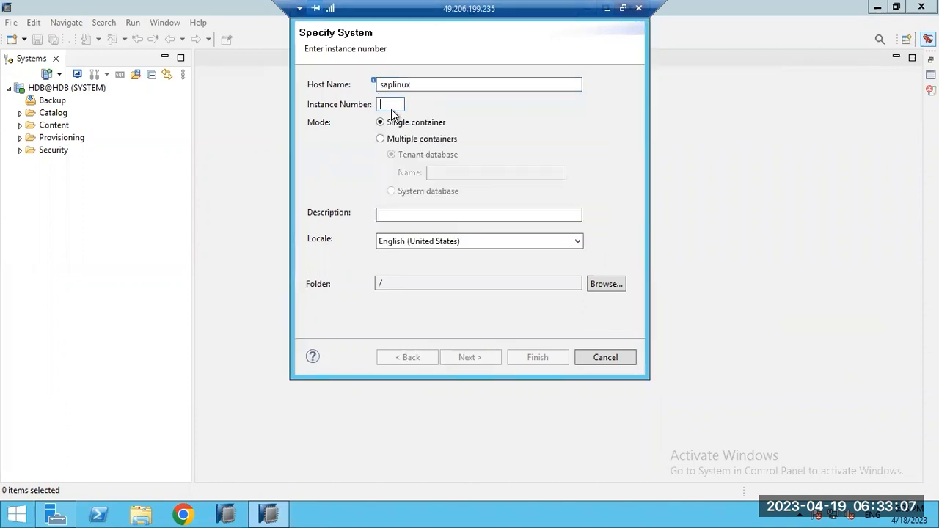
pyautogui.write('00')
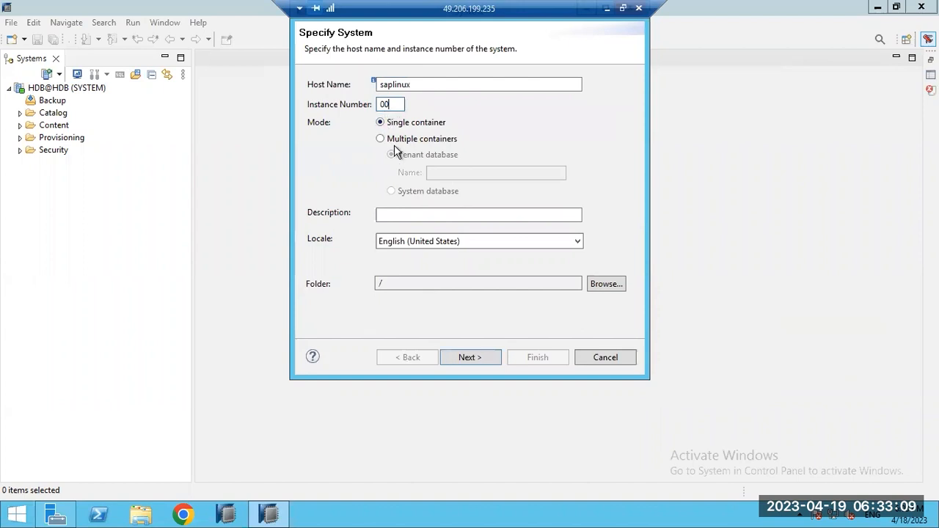
pyautogui.click(381, 140)
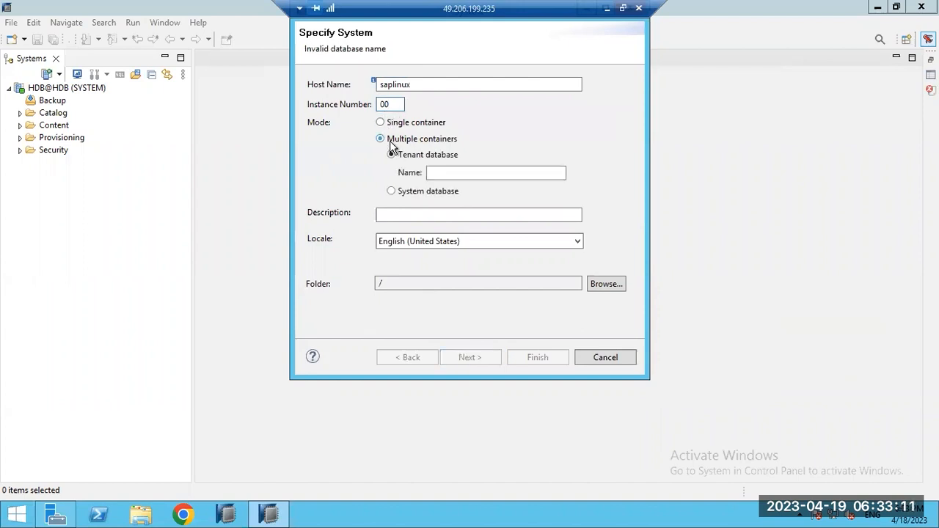
pyautogui.click(396, 191)
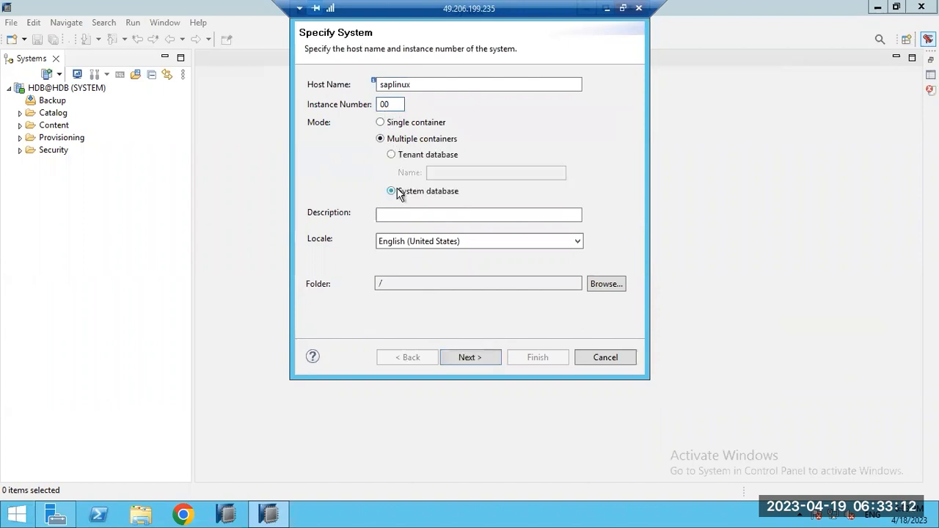
pyautogui.click(460, 358)
# Step: Log in as SYSTEM with its password to add SYSTEMDB@HDB
pyautogui.write('SYSTEM')
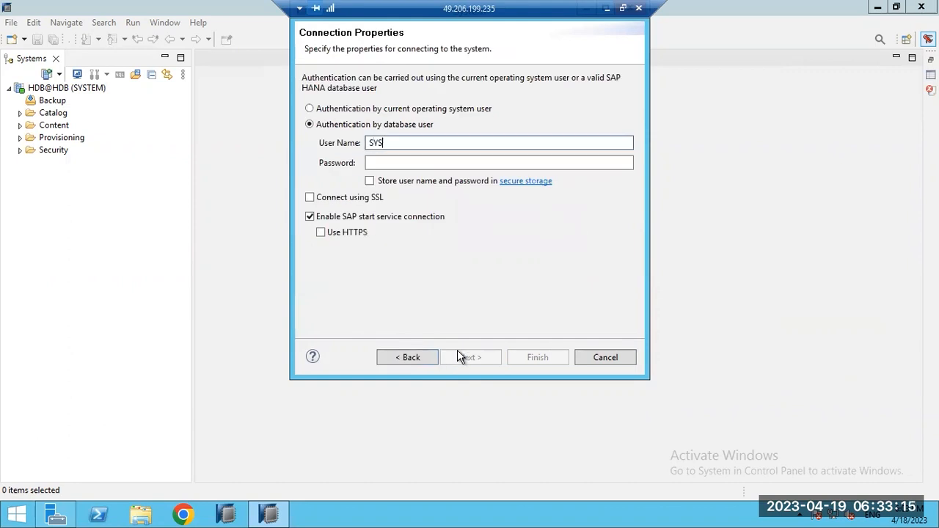
pyautogui.press('Tab')
pyautogui.write('****')
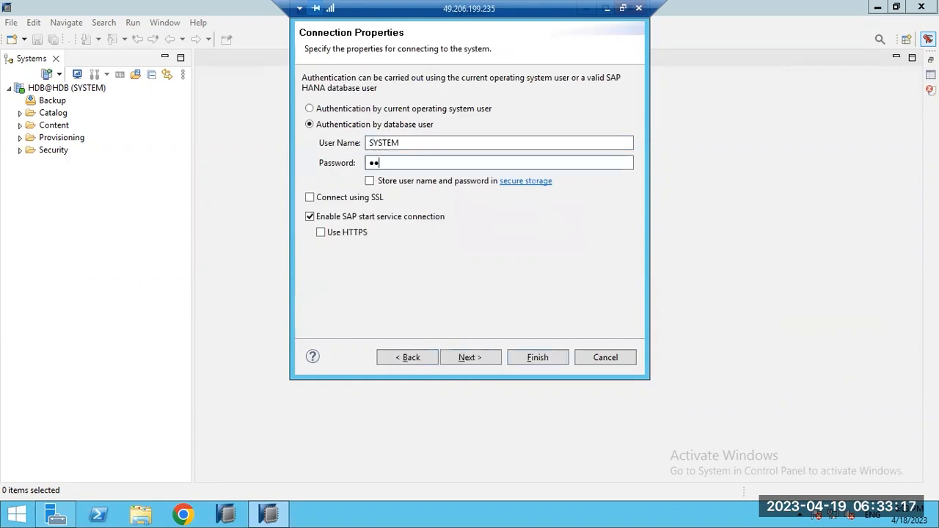
pyautogui.write('****')
pyautogui.press('Return')
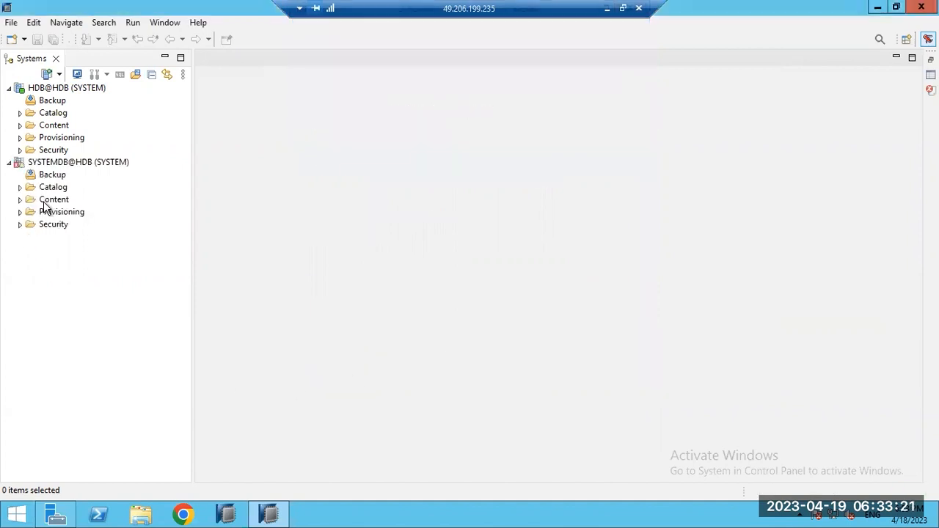
# Step: Open the HDB@HDB (SYSTEM) administration overview and drag the Systems splitter left to widen the editor
pyautogui.click(52, 88)
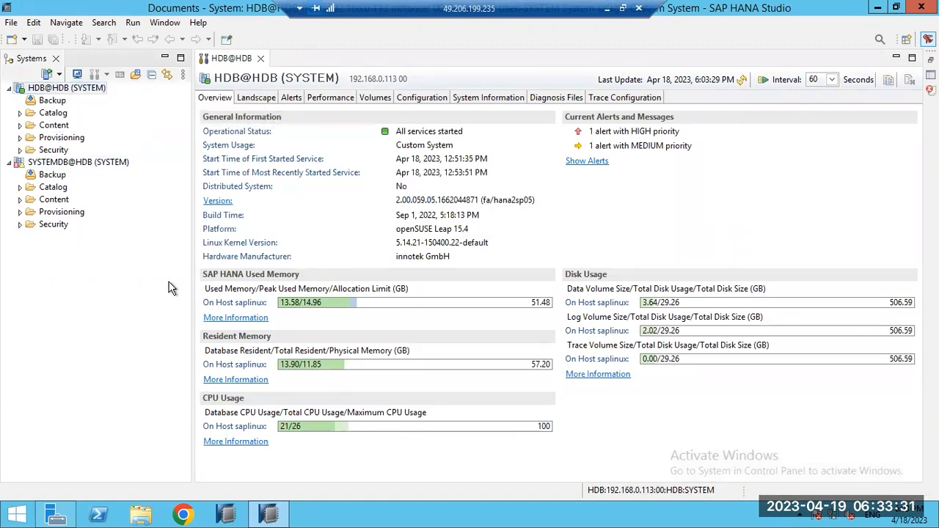
pyautogui.moveTo(193, 279); pyautogui.dragTo(157, 280)
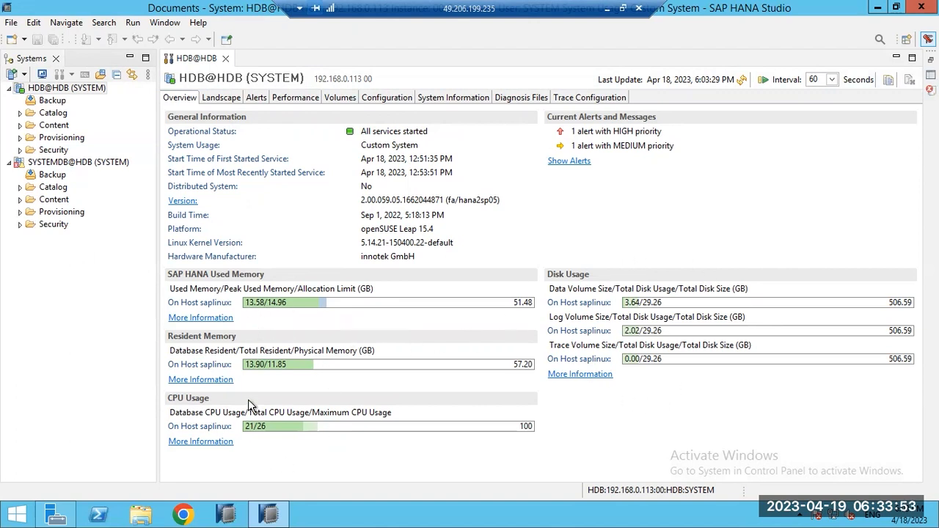
# Step: Show the HDB@HDB Landscape services and select the indexserver, nameserver and webdispatcher rows
pyautogui.click(216, 102)
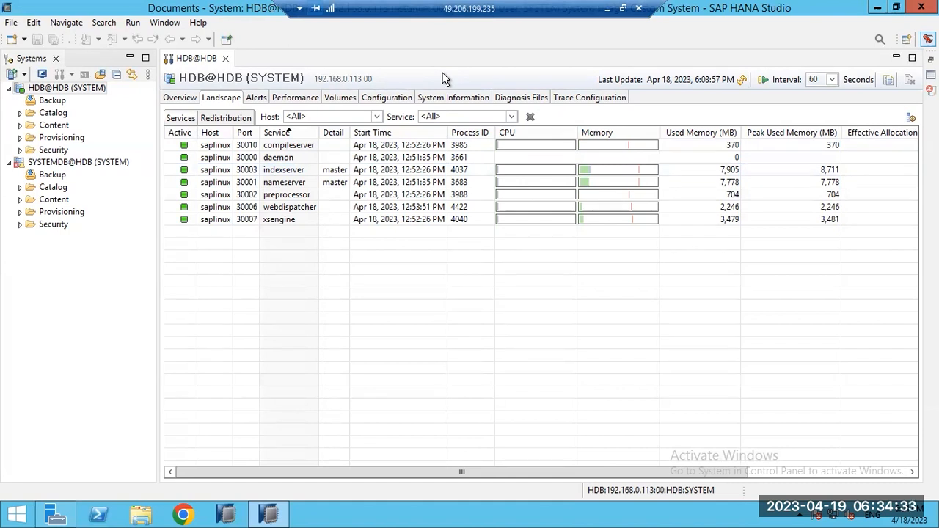
pyautogui.click(452, 174)
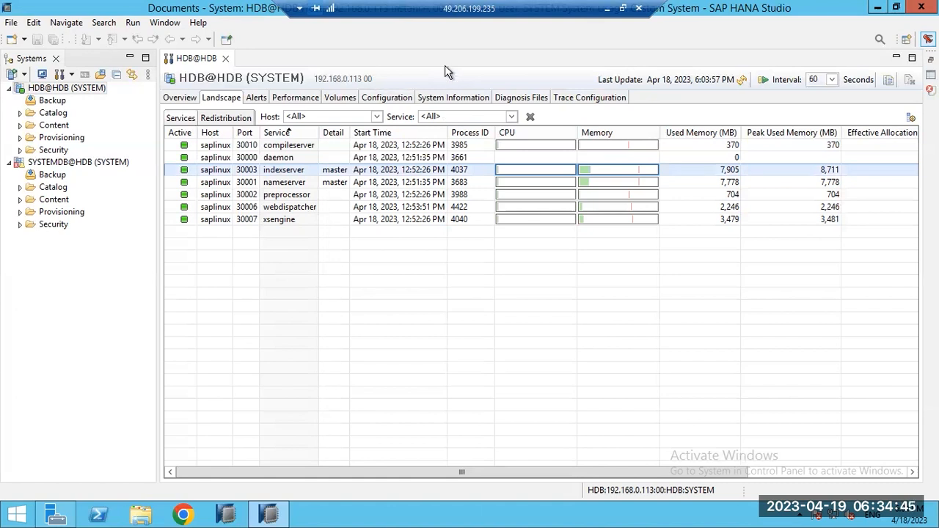
pyautogui.click(325, 184)
pyautogui.click(320, 171)
pyautogui.click(347, 186)
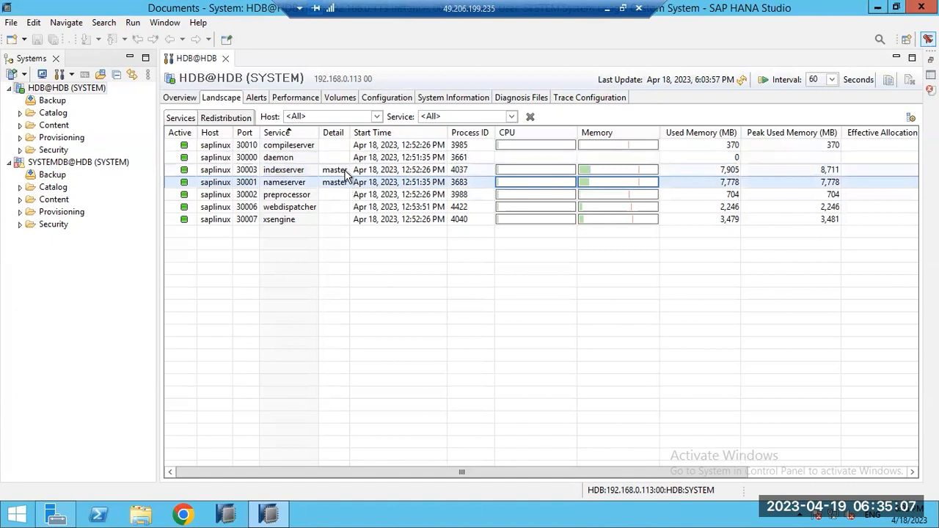
pyautogui.click(347, 172)
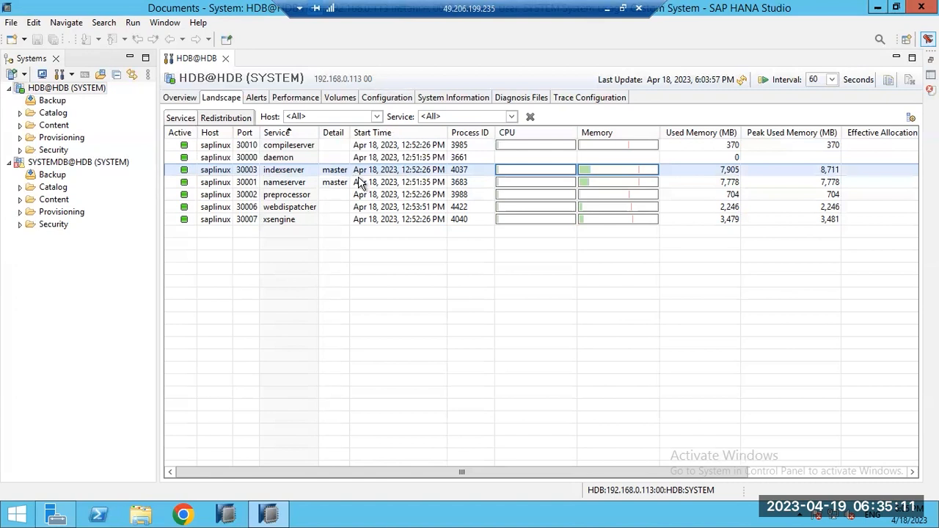
pyautogui.click(336, 184)
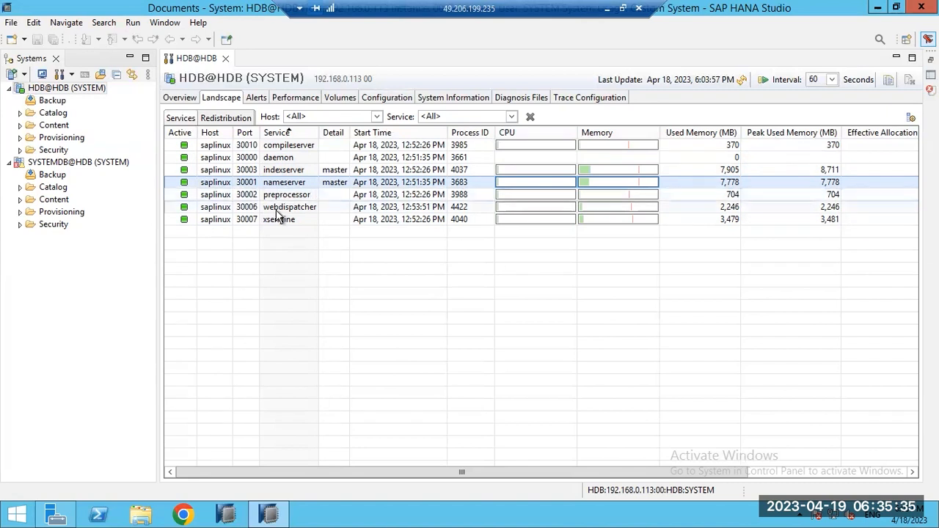
pyautogui.click(283, 173)
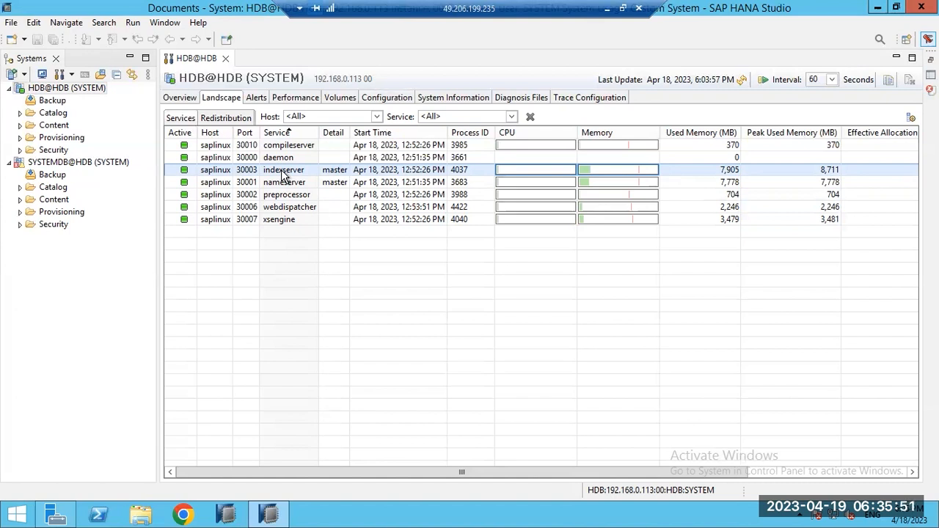
pyautogui.click(256, 208)
# Step: Try stopping webdispatcher from the HDB tenant, dismiss the unsupported error, and switch to SYSTEMDB@HDB
pyautogui.rightClick(256, 209)
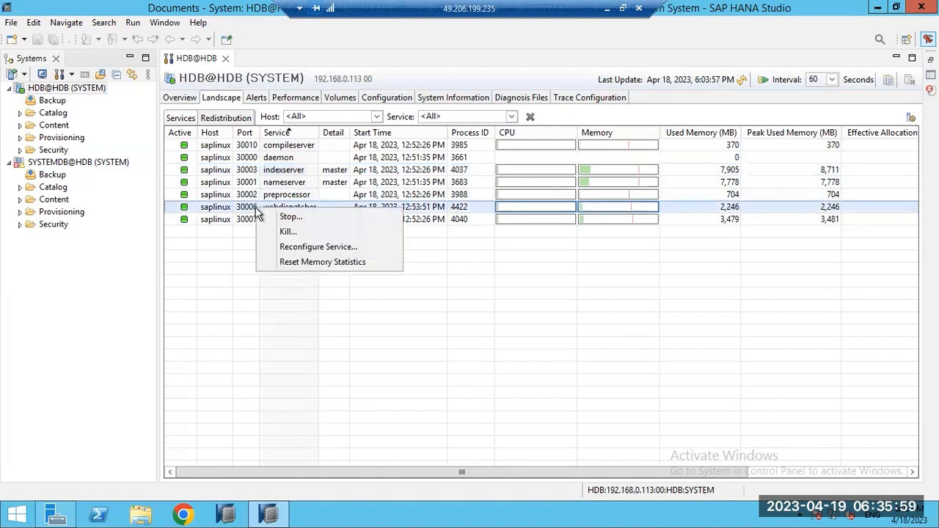
pyautogui.click(286, 215)
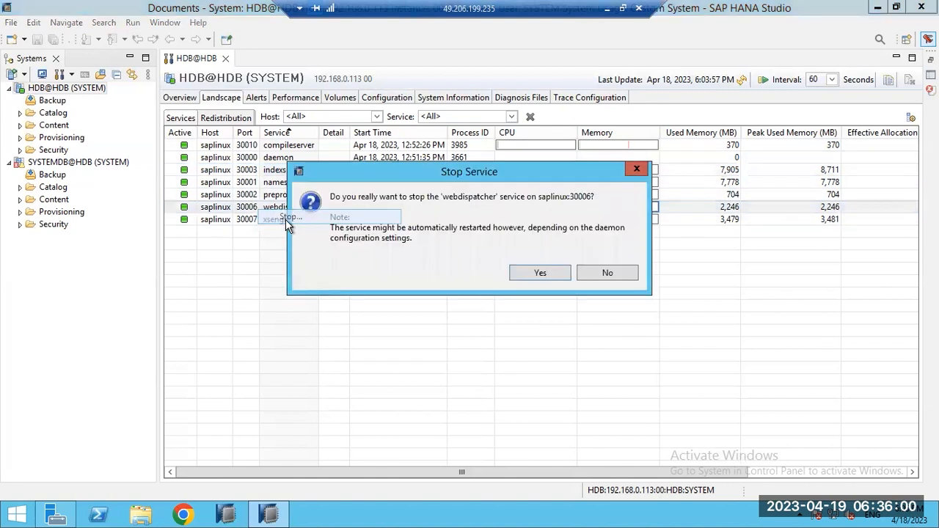
pyautogui.click(534, 274)
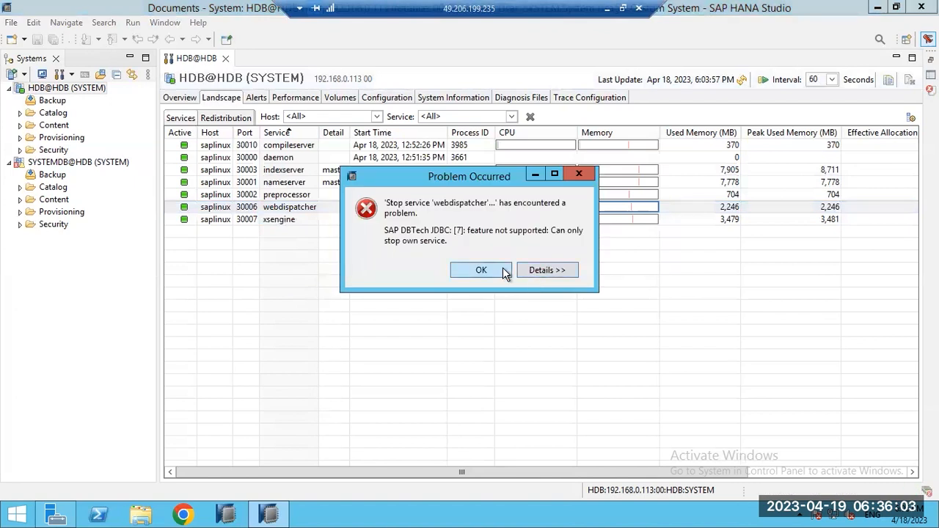
pyautogui.click(480, 270)
pyautogui.click(59, 162)
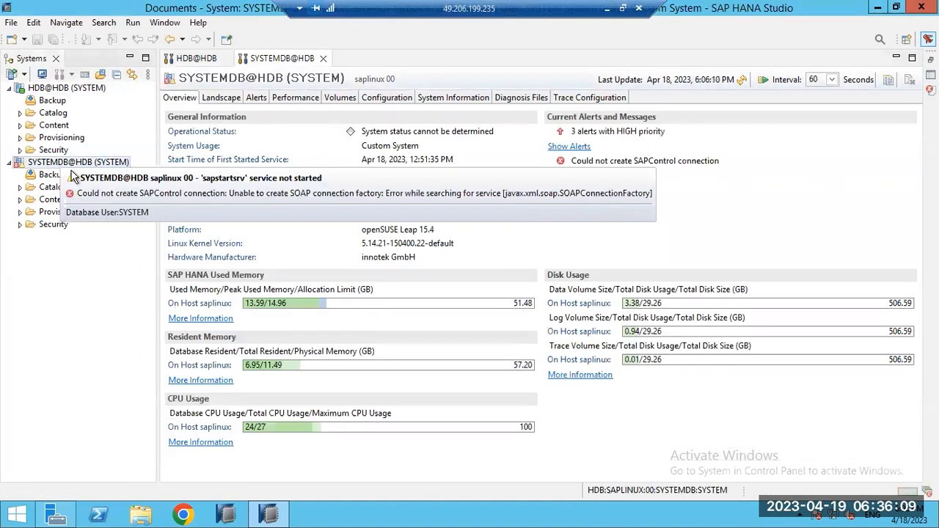
# Step: On the SYSTEMDB@HDB Landscape, stop the webdispatcher service and refresh the service status
pyautogui.click(229, 101)
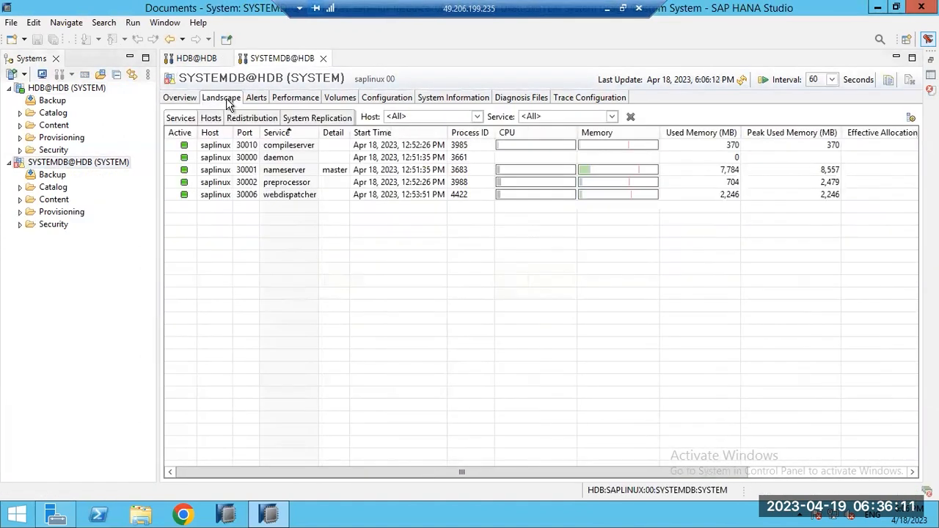
pyautogui.click(255, 198)
pyautogui.rightClick(254, 197)
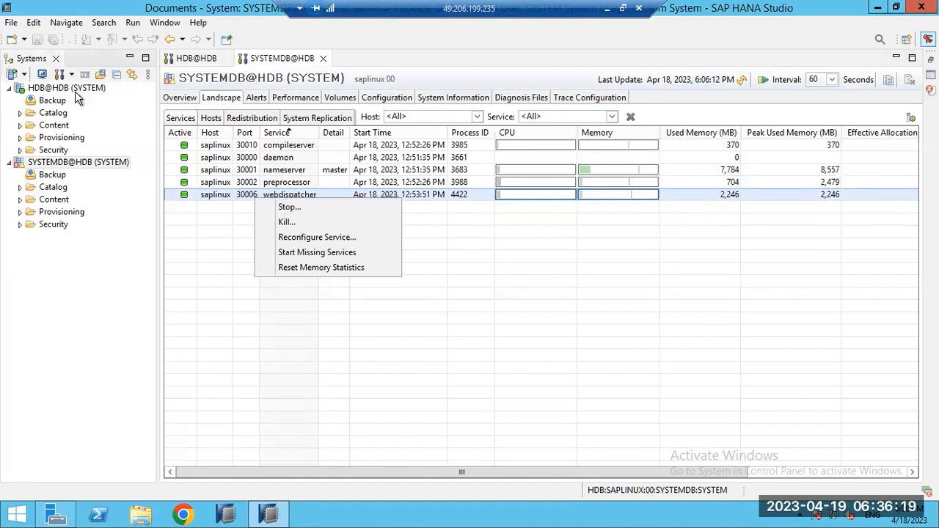
pyautogui.click(290, 208)
pyautogui.click(529, 274)
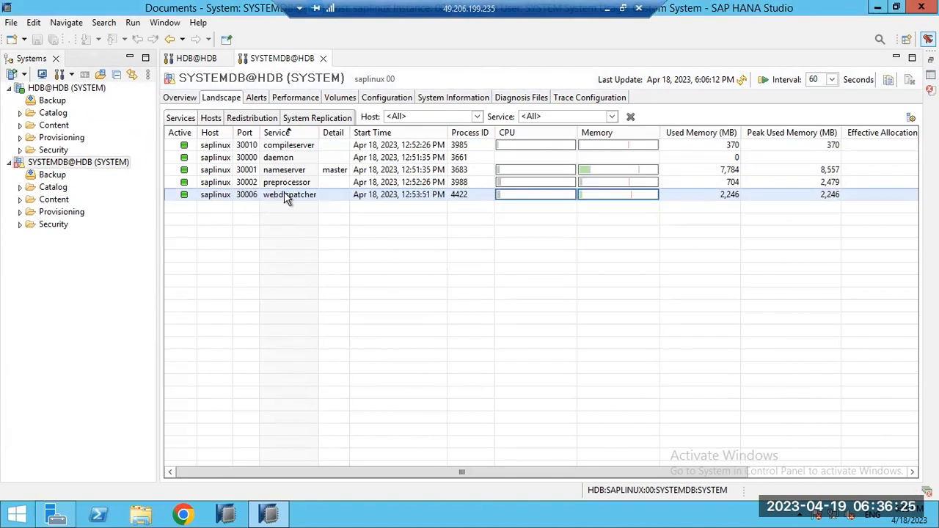
pyautogui.click(743, 81)
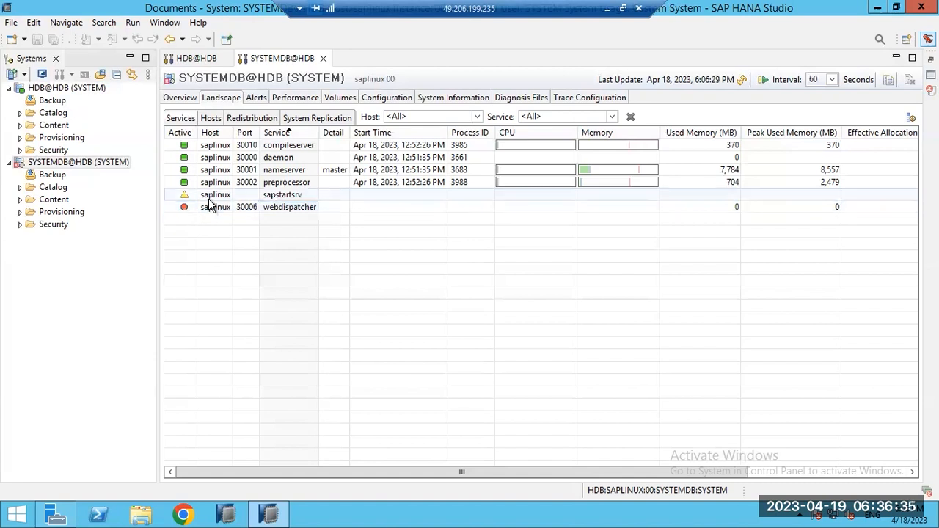
# Step: Refresh the SYSTEMDB services again, checking daemon, webdispatcher and nameserver, then return to HDB@HDB
pyautogui.click(281, 161)
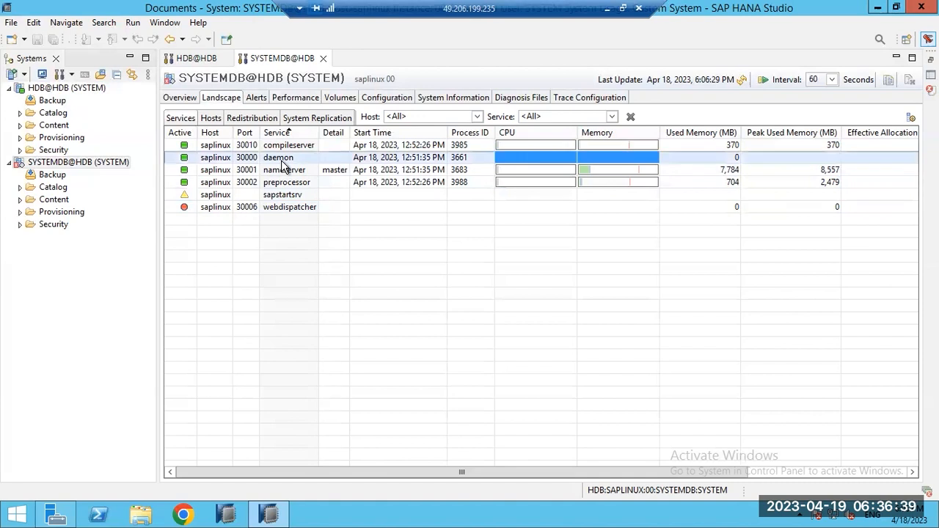
pyautogui.click(297, 208)
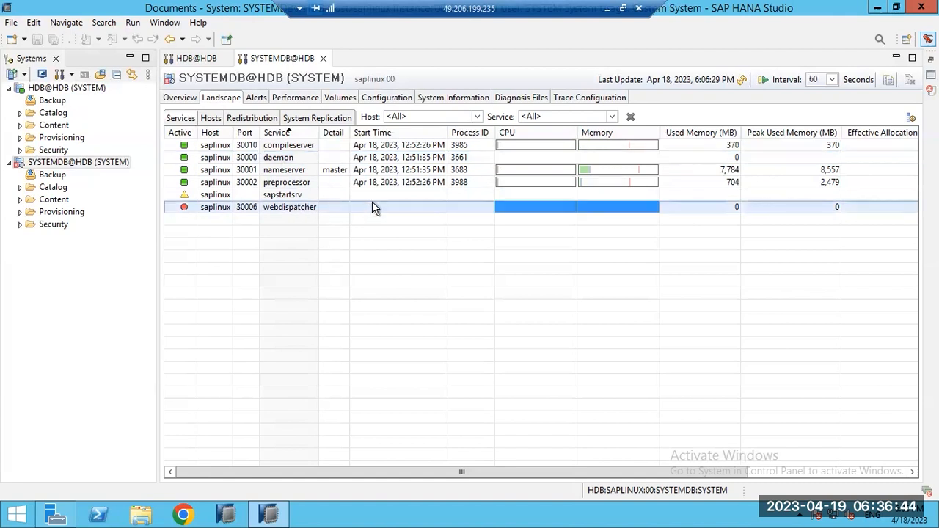
pyautogui.click(741, 81)
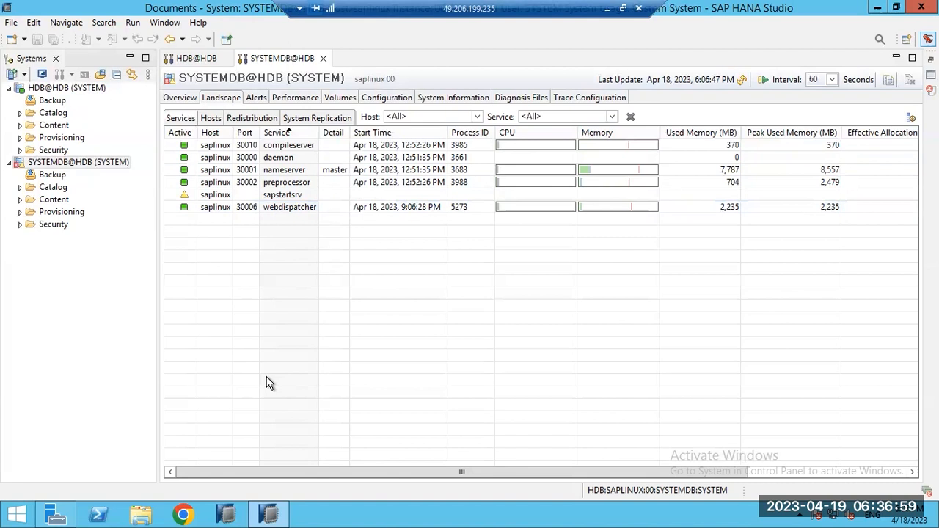
pyautogui.click(297, 157)
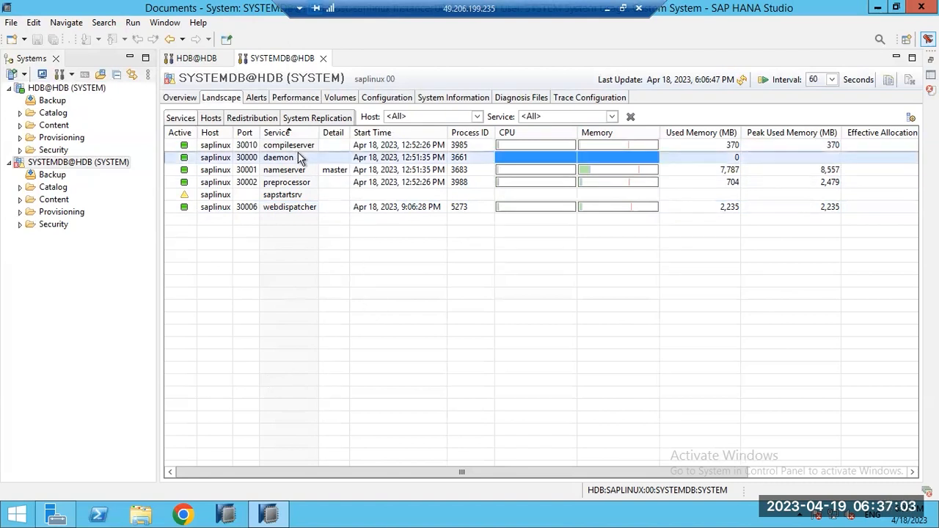
pyautogui.click(294, 208)
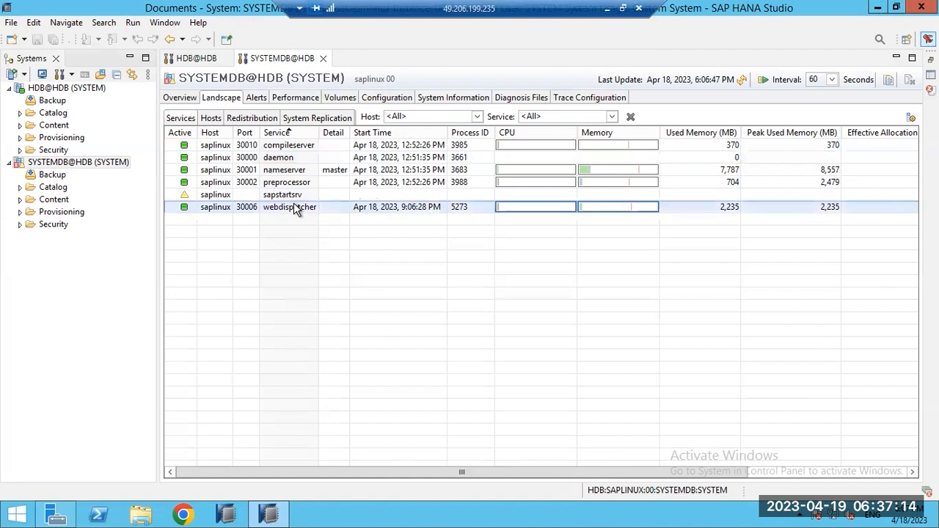
pyautogui.click(277, 161)
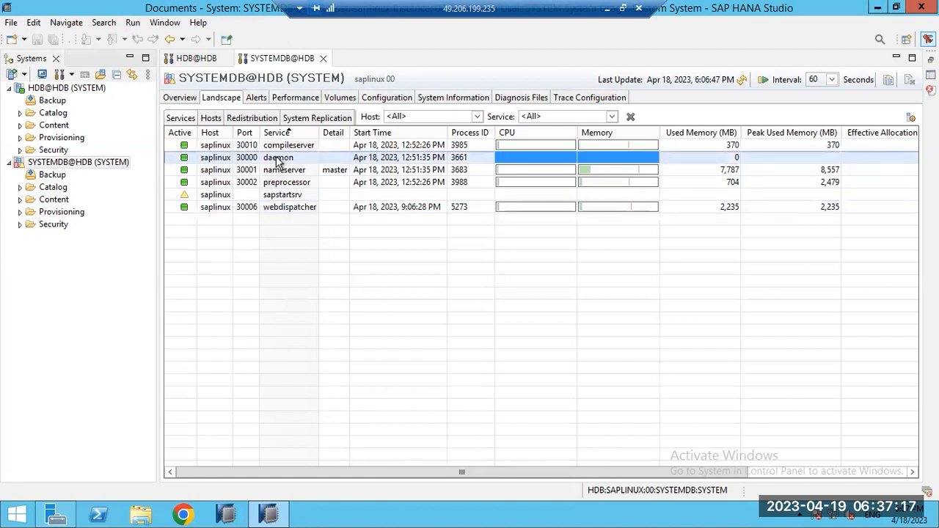
pyautogui.click(292, 173)
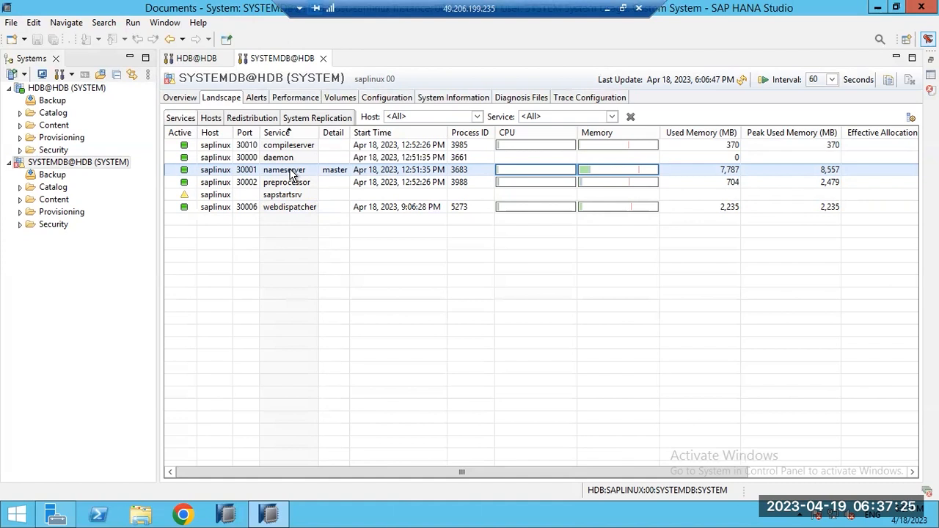
pyautogui.click(202, 59)
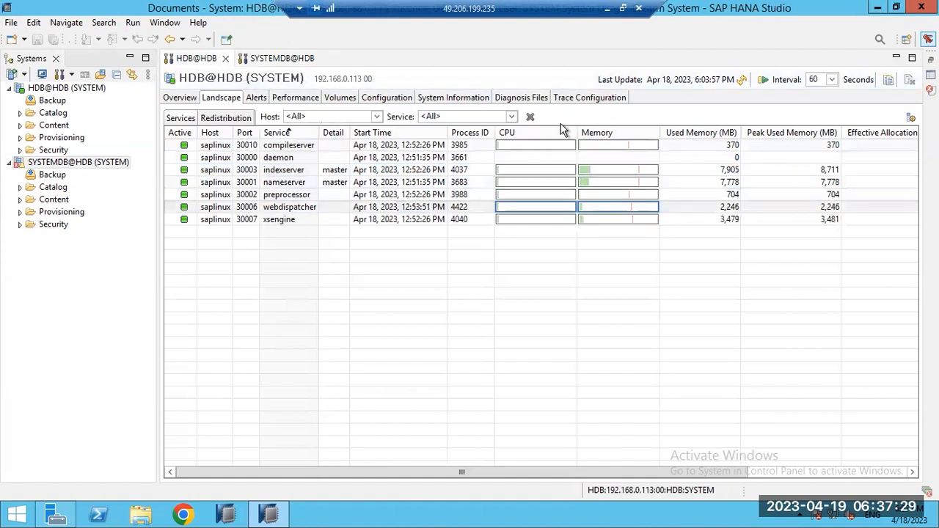
# Step: Refresh the HDB services list and view indexserver memory: 7,902 MB used, 8,711 MB peak
pyautogui.click(741, 79)
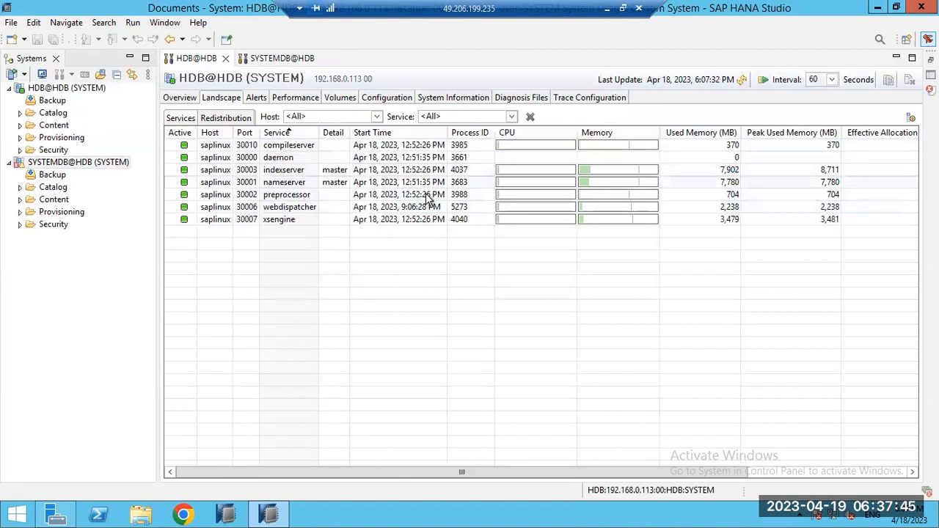
pyautogui.moveTo(596, 213)
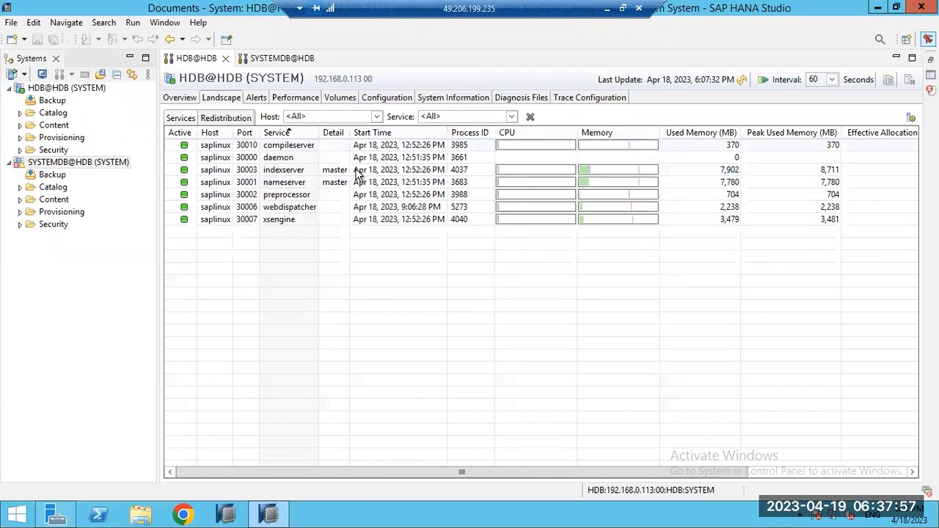
pyautogui.click(311, 174)
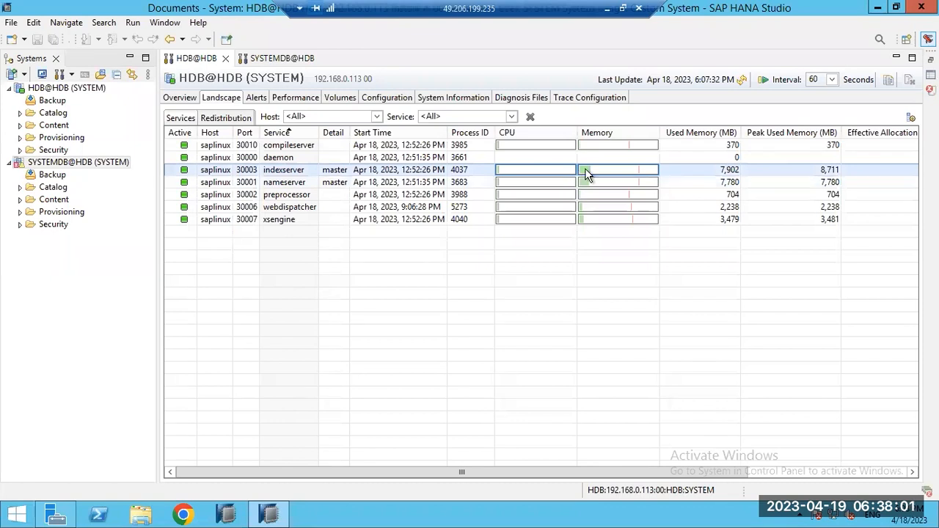
pyautogui.moveTo(586, 172)
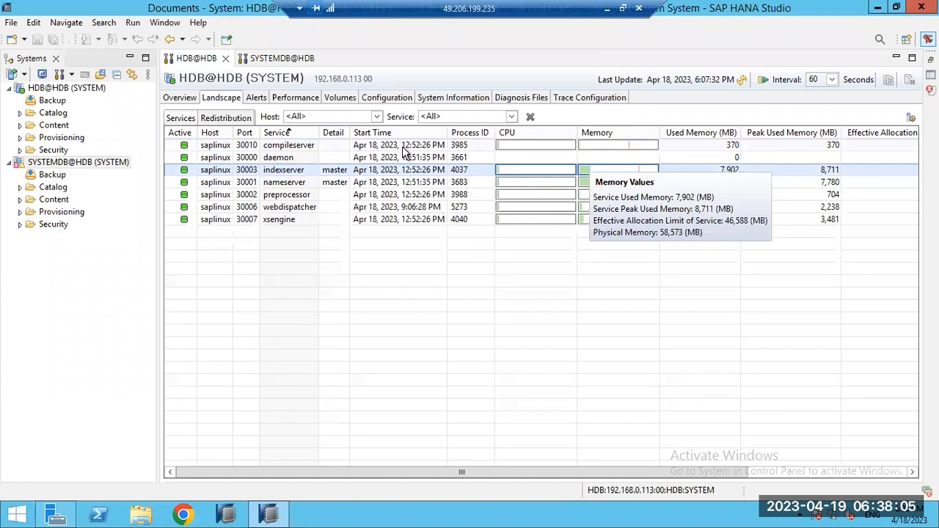
# Step: List HDB's alerts, select the system-database and data backup alerts, and open Configure Check Settings
pyautogui.click(257, 99)
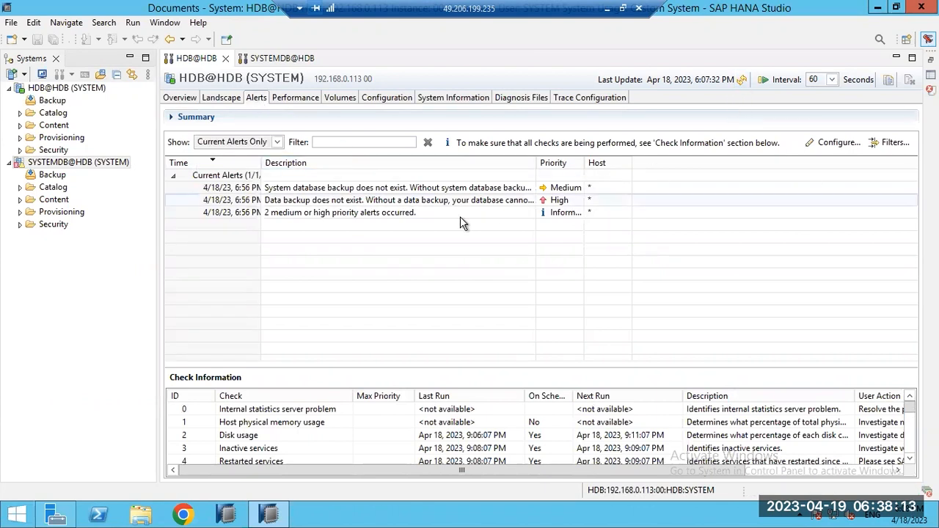
pyautogui.click(316, 212)
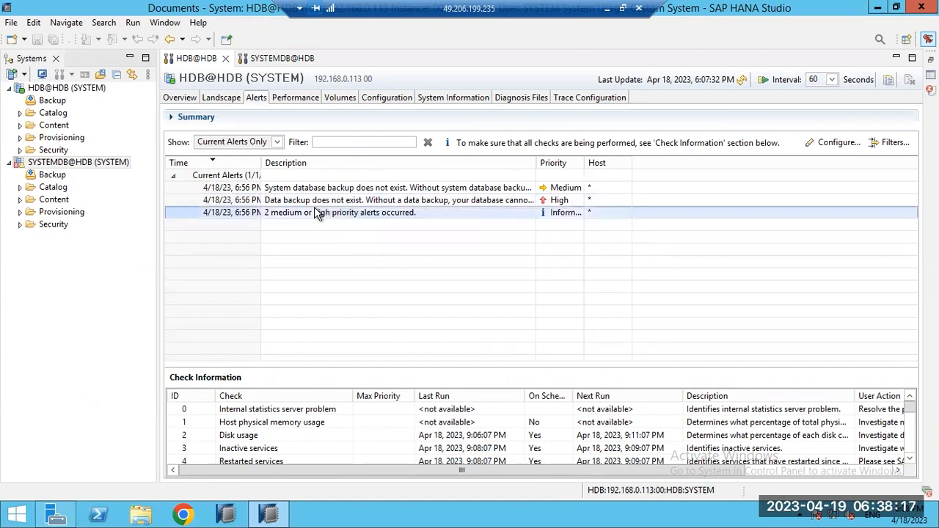
pyautogui.click(316, 190)
pyautogui.click(318, 203)
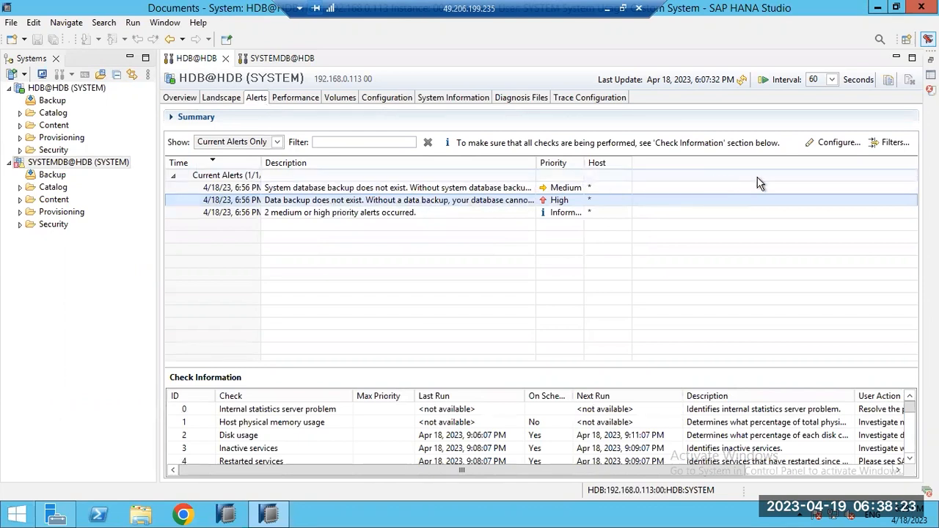
pyautogui.click(839, 143)
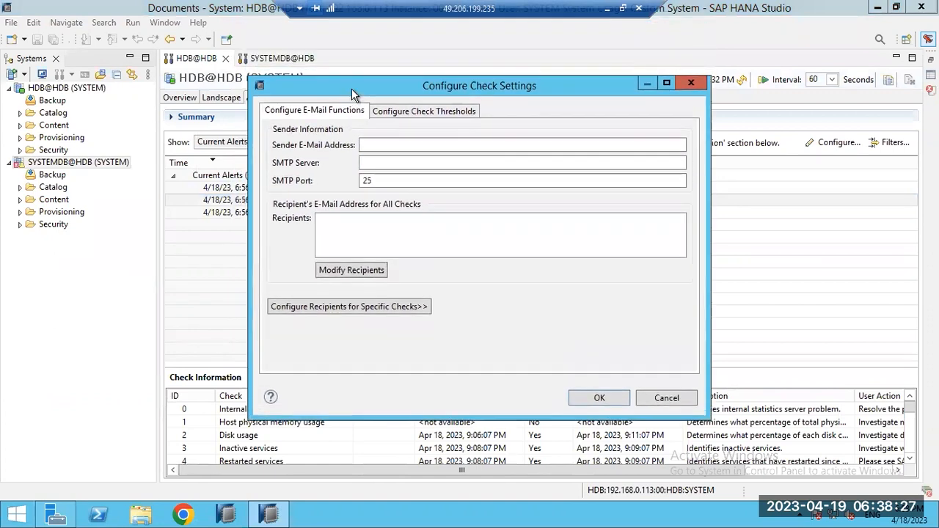
# Step: Enter the sender e-mail address and SMTP server smtp.gmail.com in the check settings
pyautogui.click(394, 147)
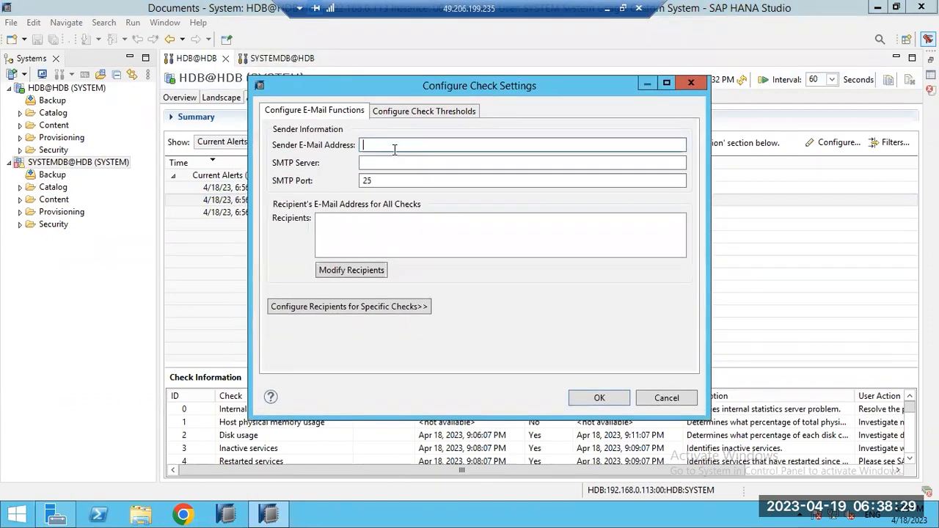
pyautogui.write('HDB@mycompany.com')
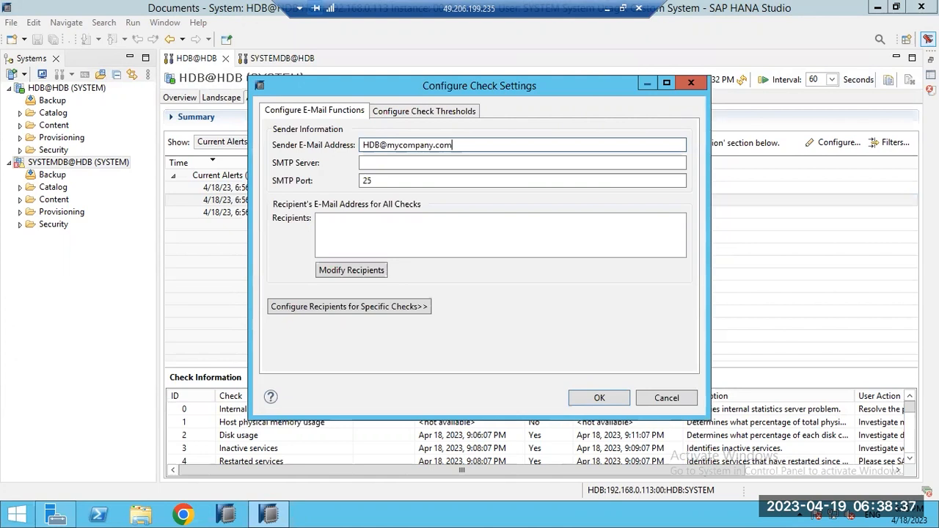
pyautogui.press('Tab')
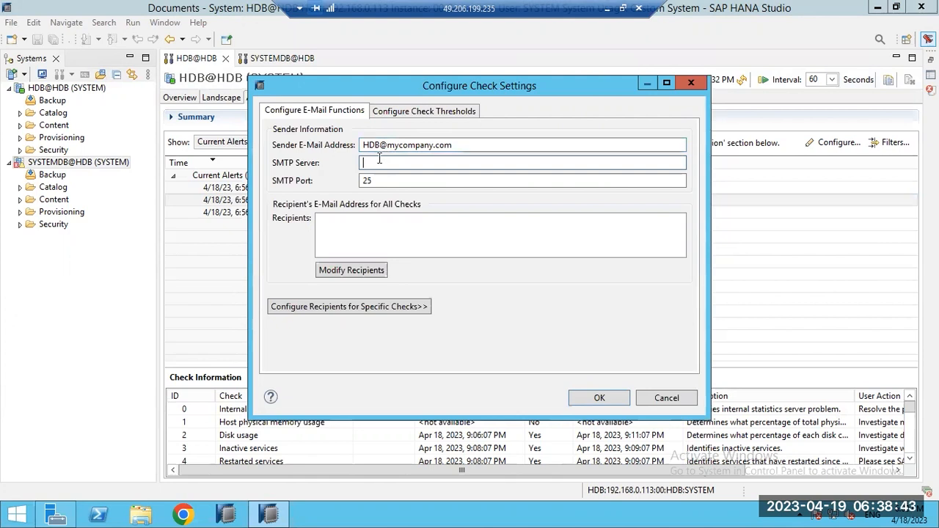
pyautogui.write('smtp.gmail.com')
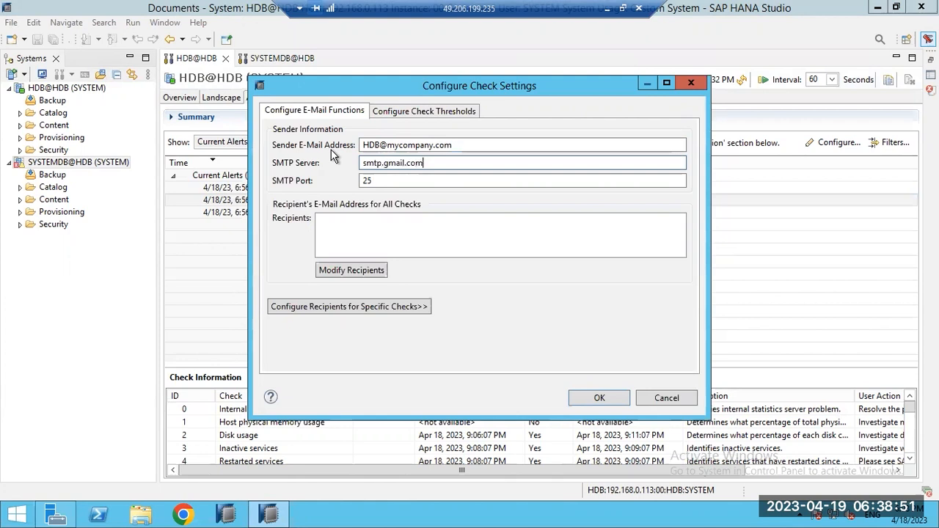
# Step: Try adding two recipient e-mail addresses, then save the alert e-mail settings with OK
pyautogui.click(351, 270)
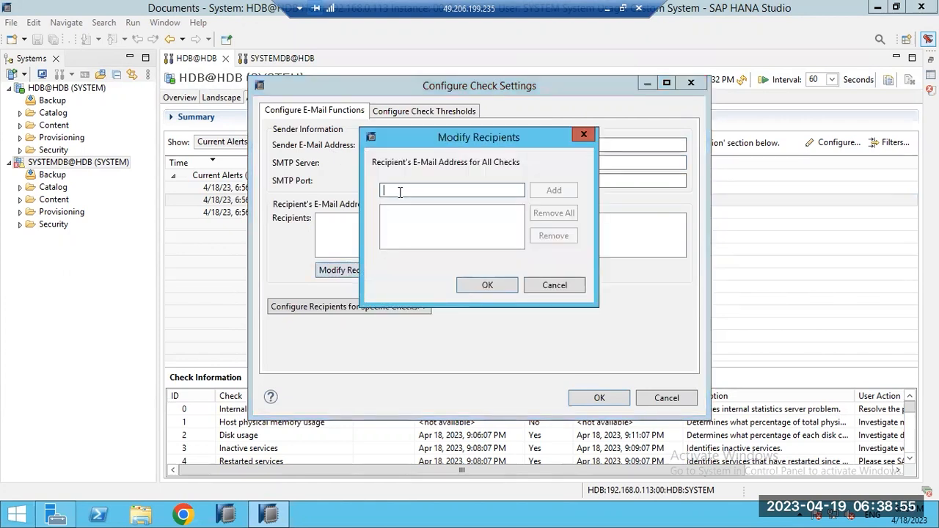
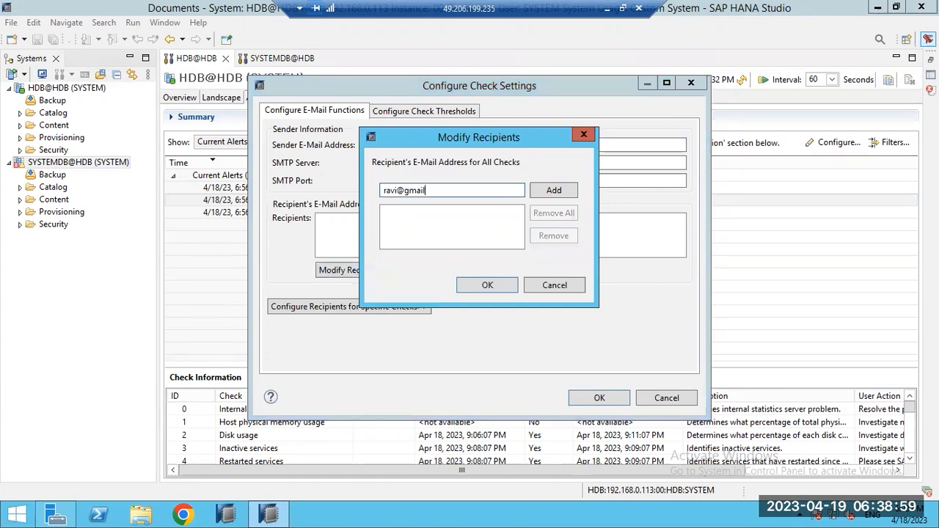
pyautogui.press('Return')
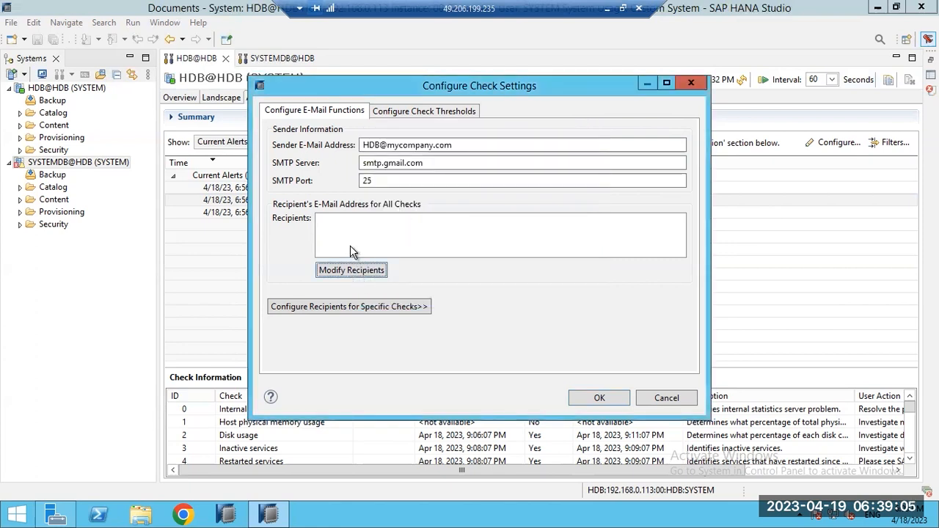
pyautogui.click(371, 269)
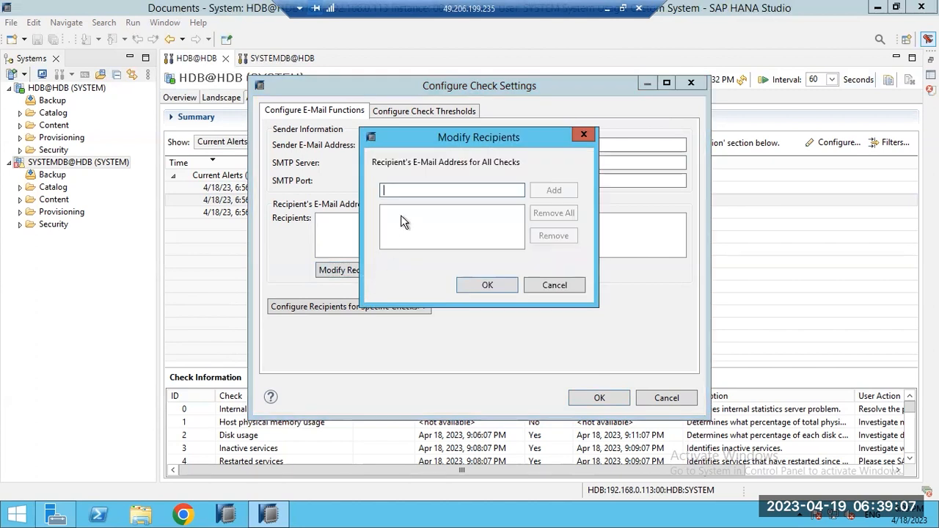
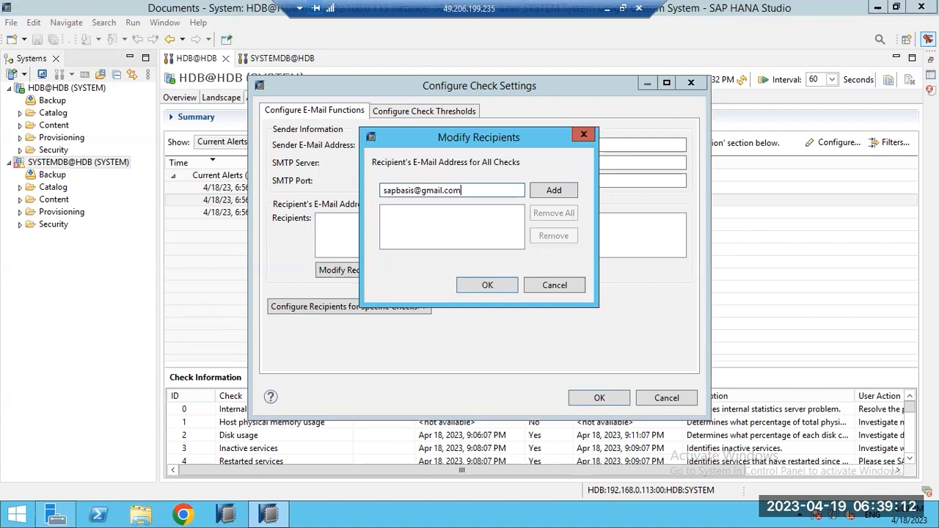
pyautogui.press('Return')
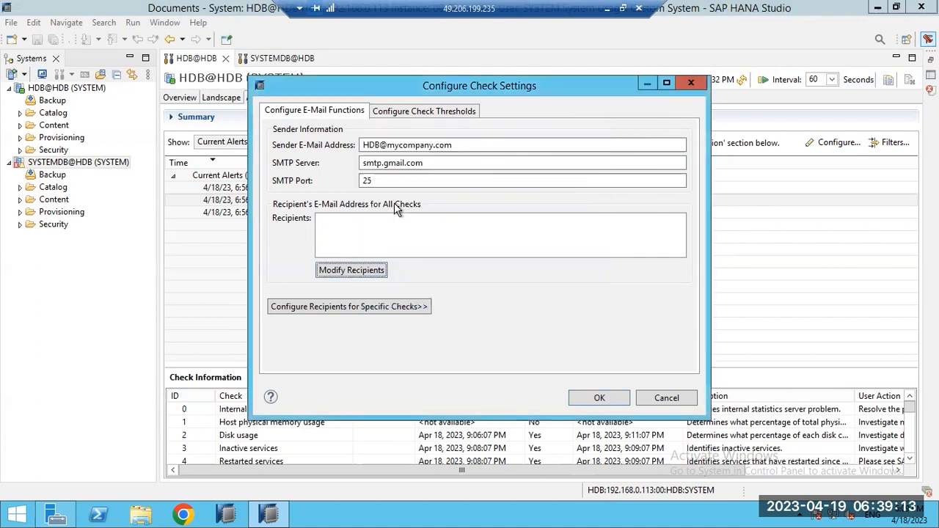
pyautogui.click(593, 400)
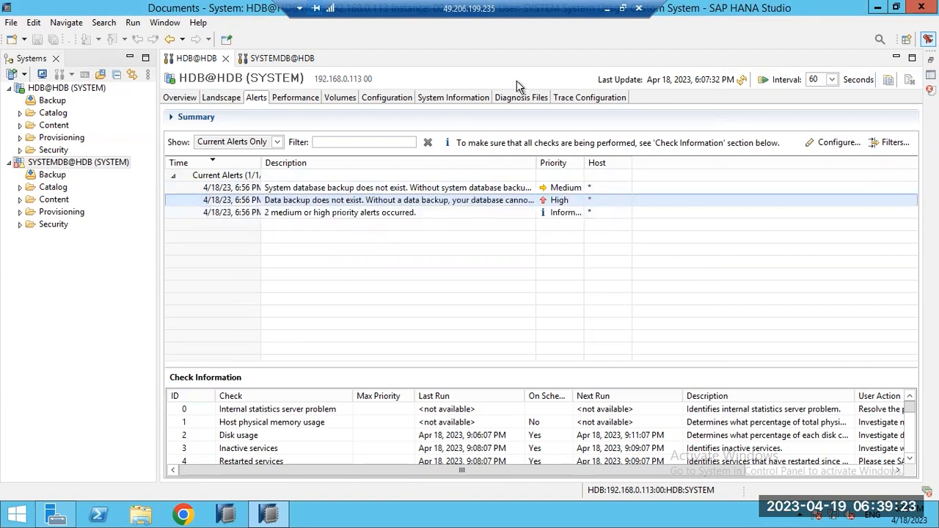
# Step: Select the system-database backup alert, then open and cancel Configure Check Settings twice without changes
pyautogui.click(327, 188)
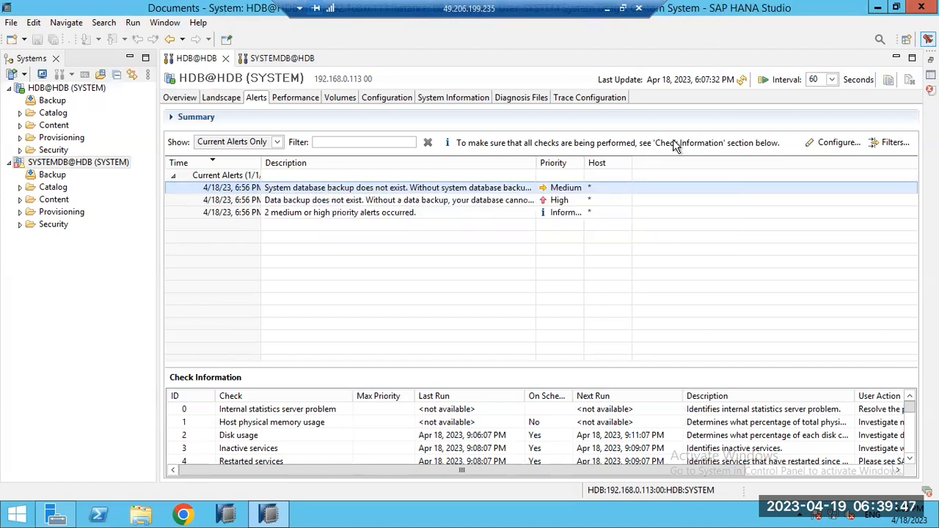
pyautogui.click(827, 145)
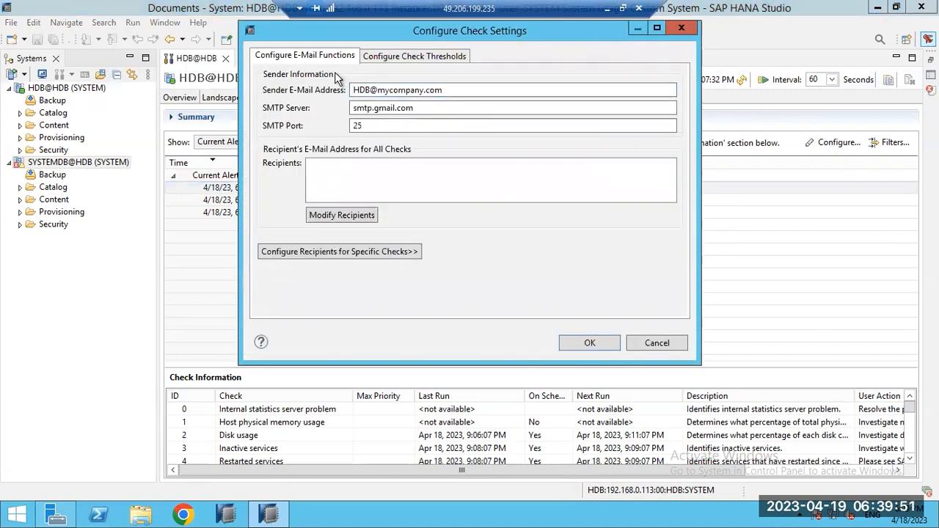
pyautogui.click(659, 343)
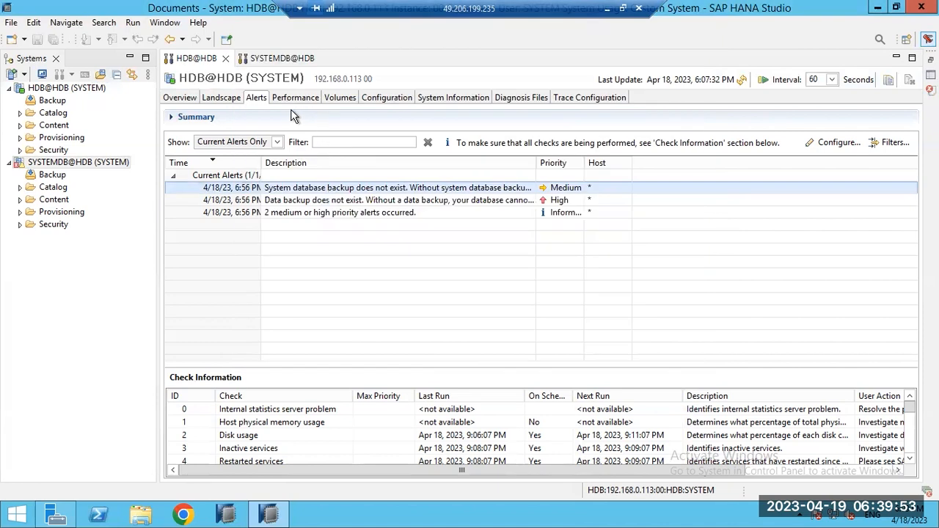
pyautogui.click(829, 146)
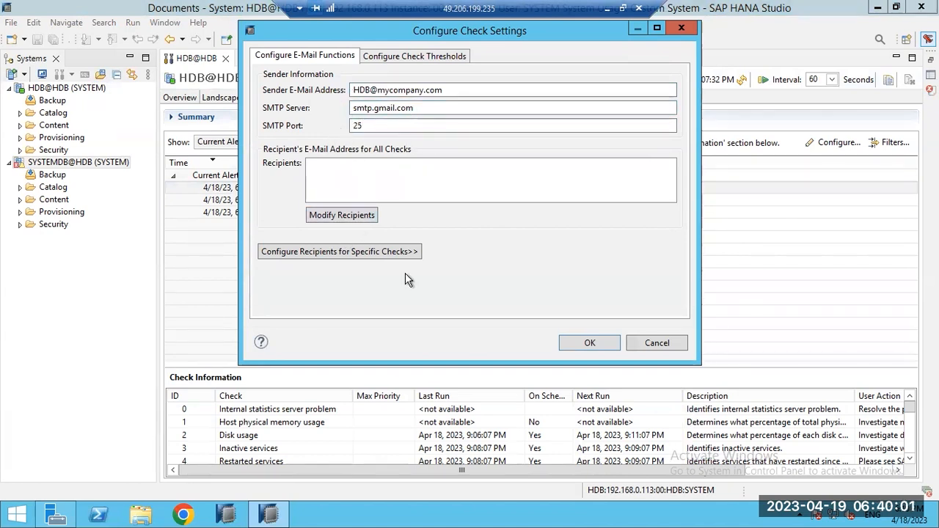
pyautogui.click(661, 345)
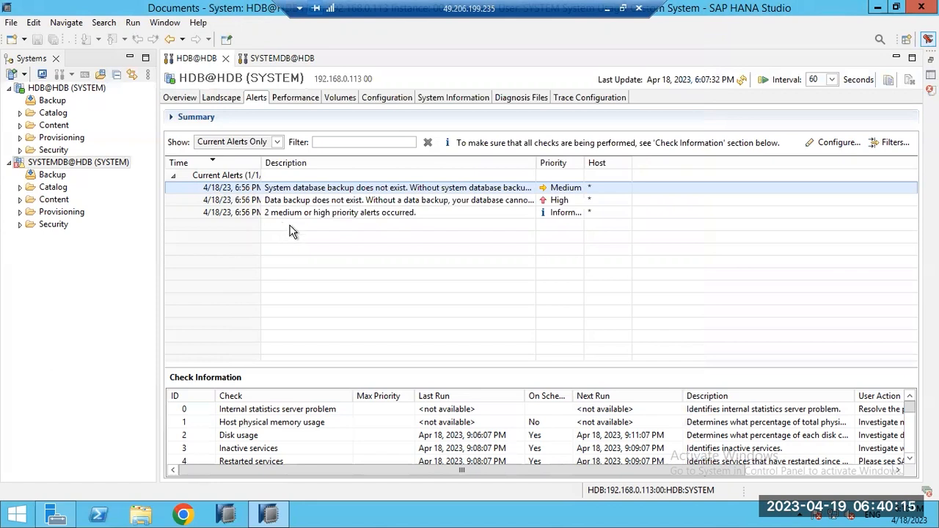
# Step: Switch from Performance to Alerts and back to the Performance Threads view with five active threads
pyautogui.click(283, 100)
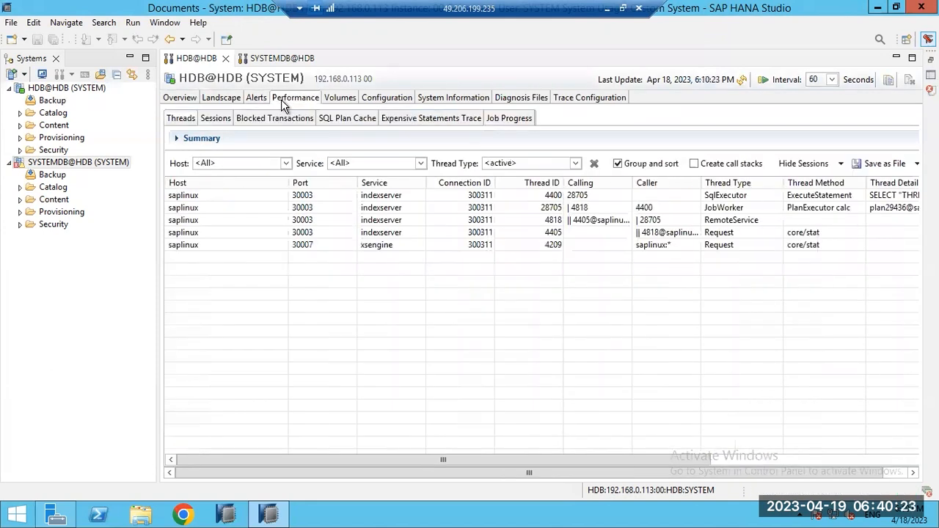
pyautogui.click(258, 98)
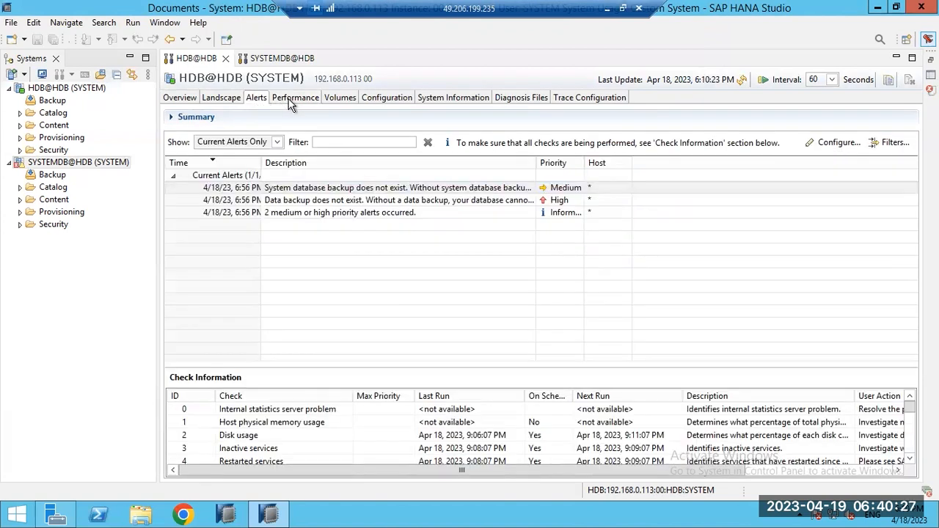
pyautogui.click(290, 103)
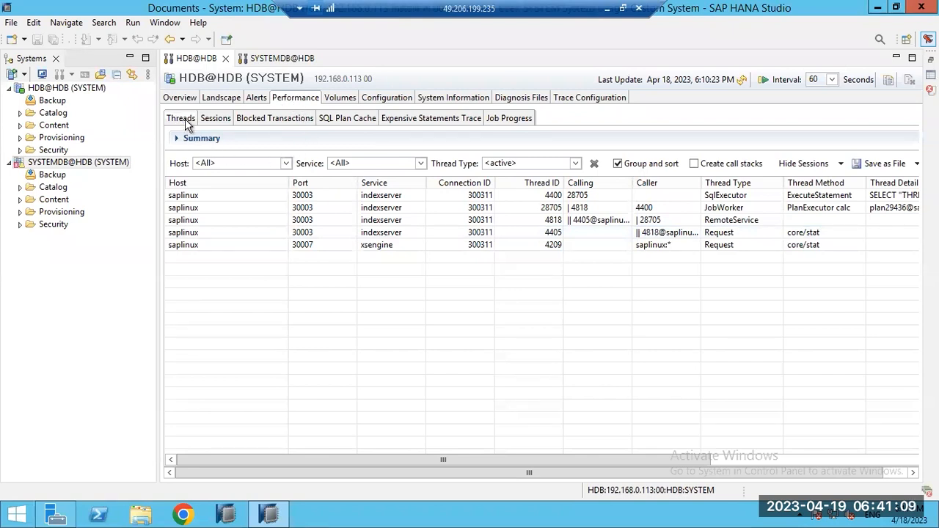
# Step: List HDB's three sessions, select RUNNING session 300,311 and scroll horizontally through its columns
pyautogui.click(215, 123)
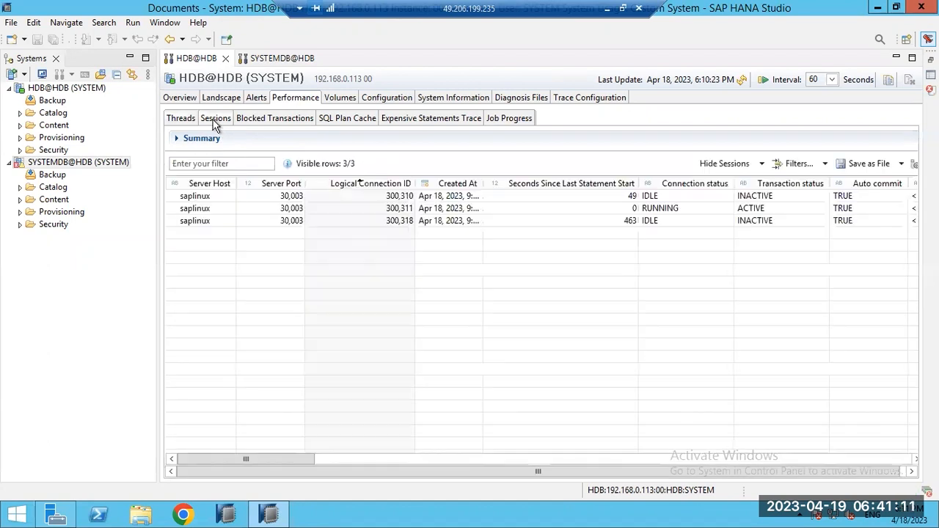
pyautogui.click(249, 212)
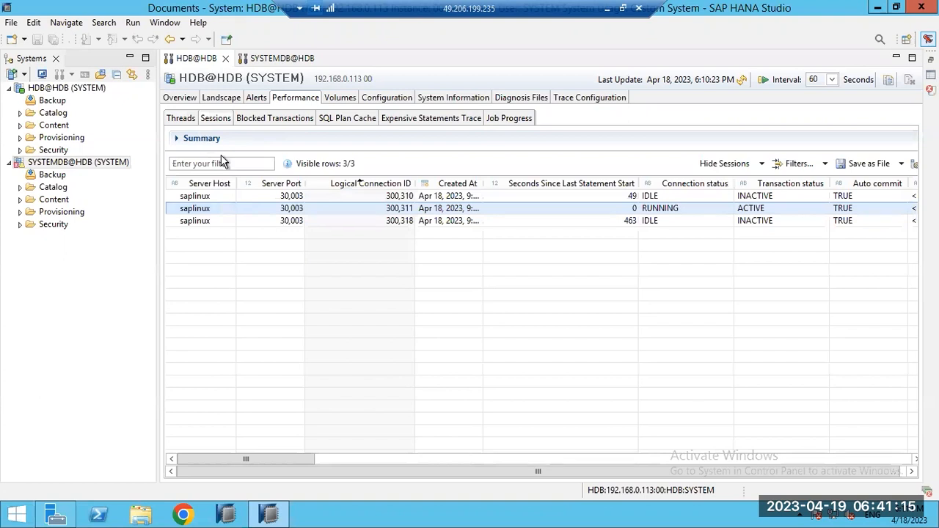
pyautogui.moveTo(265, 457); pyautogui.dragTo(433, 462)
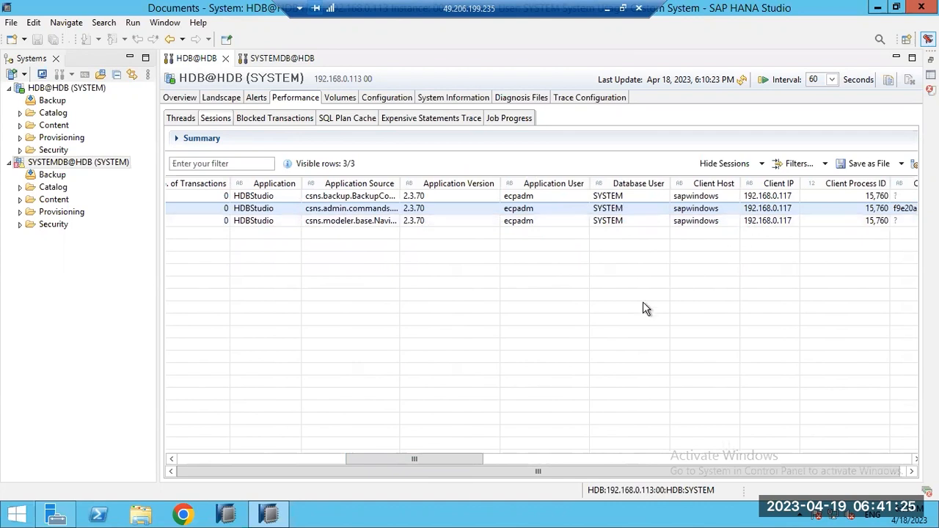
pyautogui.moveTo(407, 462); pyautogui.dragTo(582, 459)
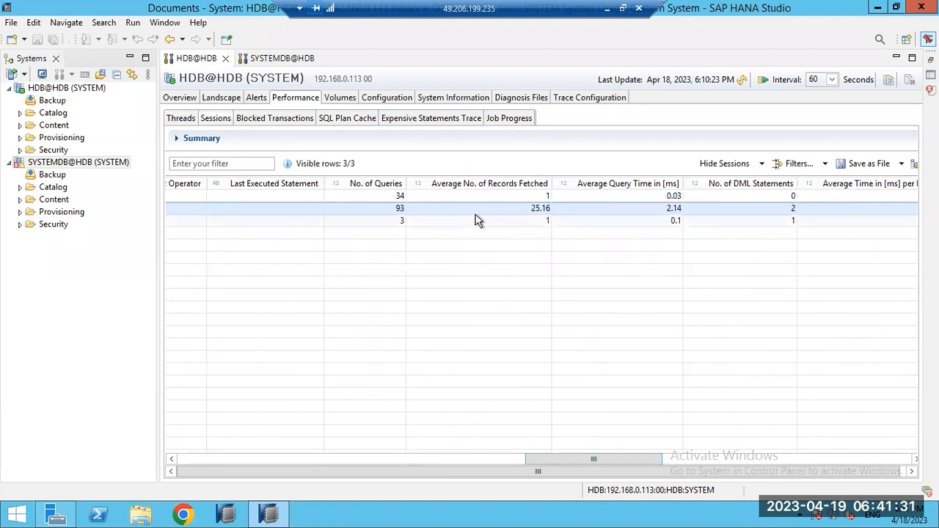
pyautogui.moveTo(600, 456); pyautogui.dragTo(837, 460)
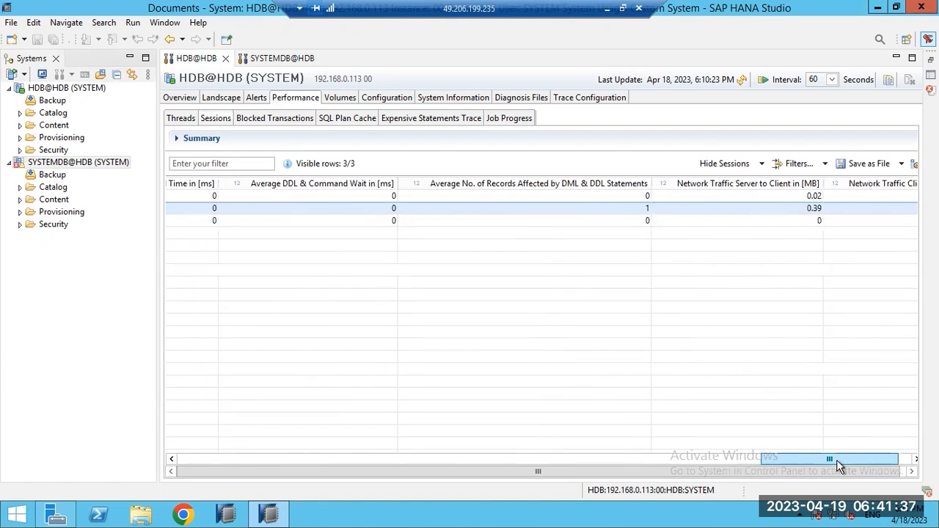
pyautogui.moveTo(838, 464); pyautogui.dragTo(226, 448)
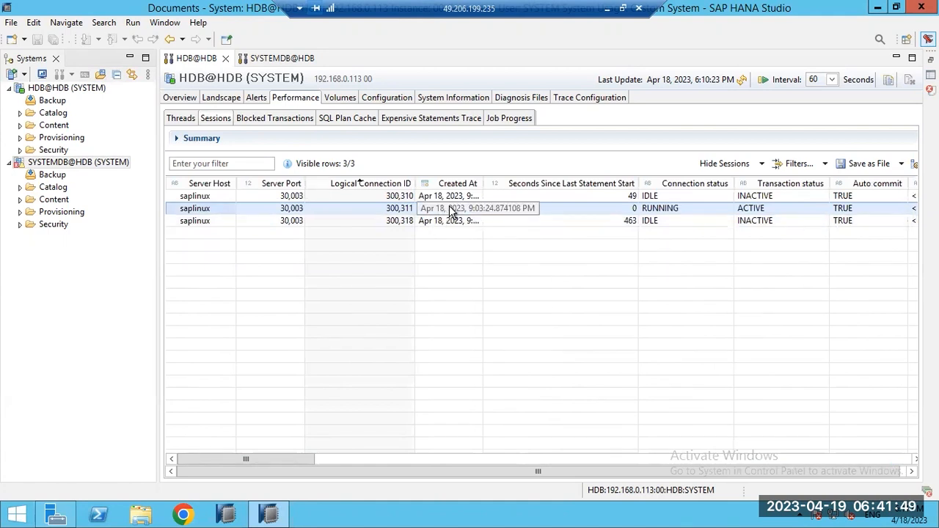
pyautogui.moveTo(295, 465); pyautogui.dragTo(347, 470)
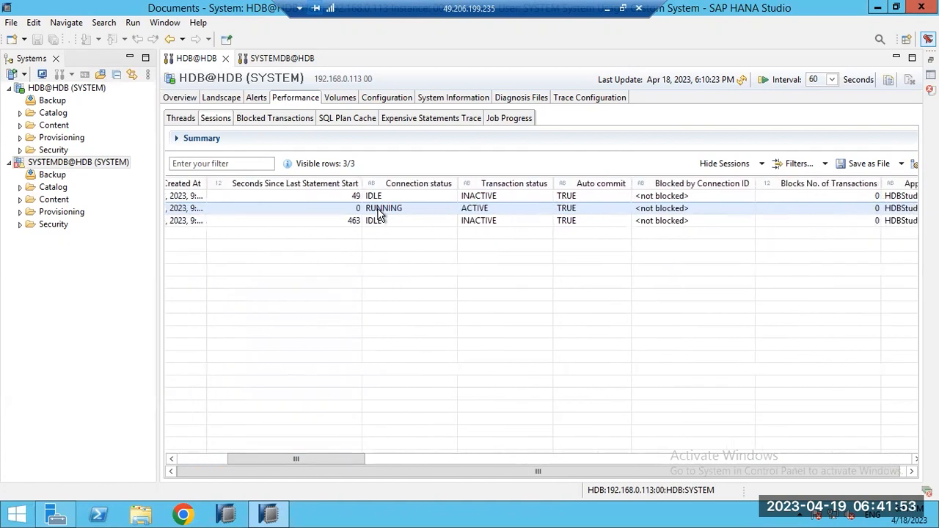
pyautogui.moveTo(333, 456); pyautogui.dragTo(421, 463)
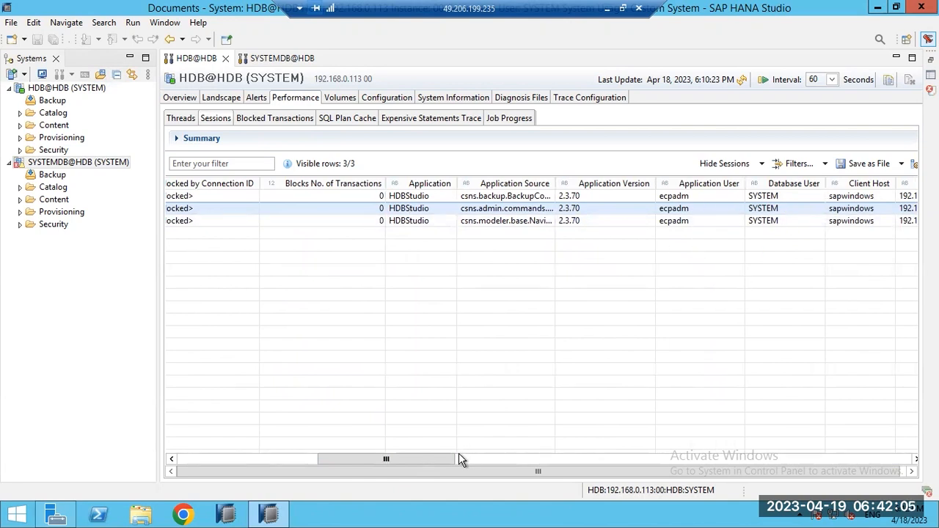
pyautogui.moveTo(435, 457); pyautogui.dragTo(488, 457)
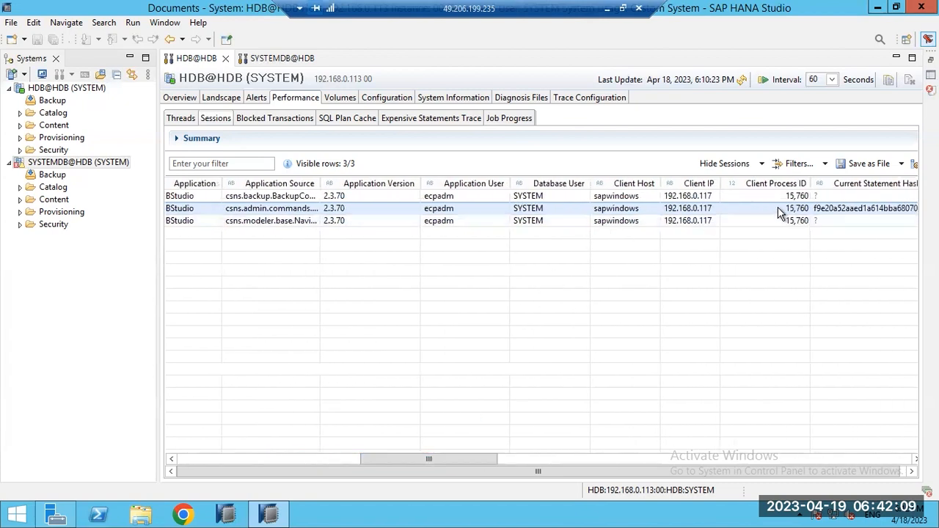
pyautogui.moveTo(400, 454); pyautogui.dragTo(521, 457)
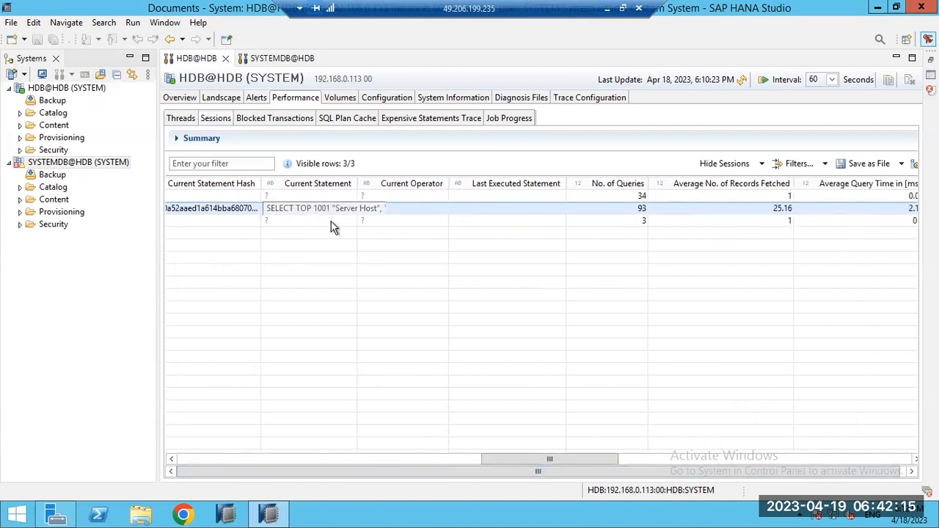
pyautogui.moveTo(528, 459); pyautogui.dragTo(220, 458)
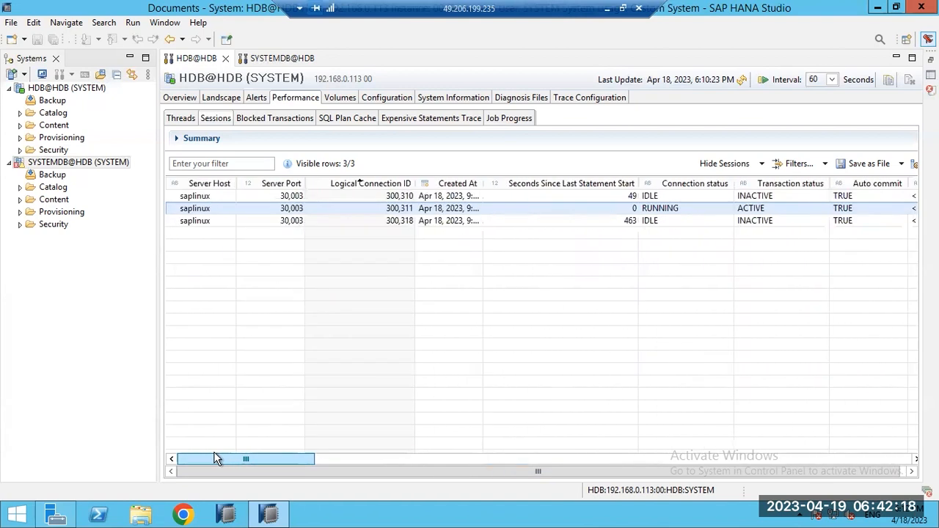
pyautogui.click(290, 103)
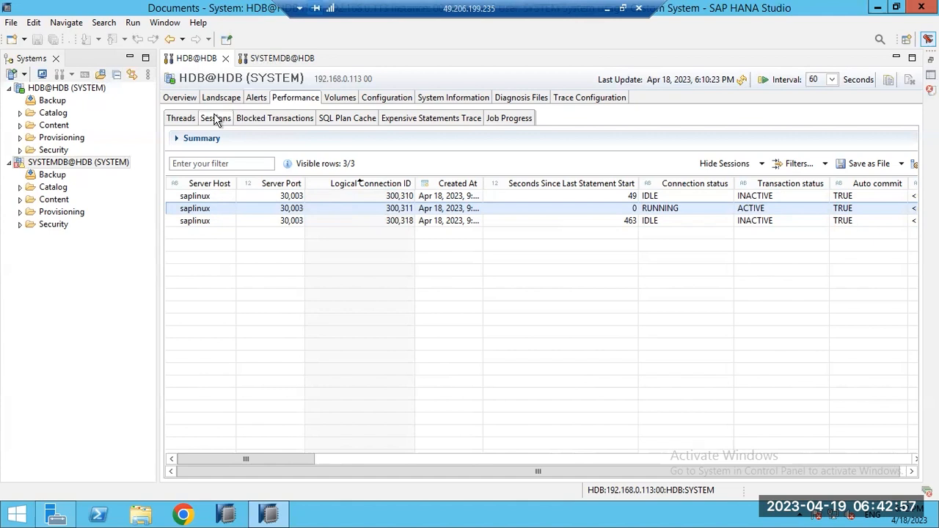
# Step: Confirm Blocked Transactions is empty, check Landscape and Volumes (indexserver 5,585 MB), then return to Performance
pyautogui.click(252, 119)
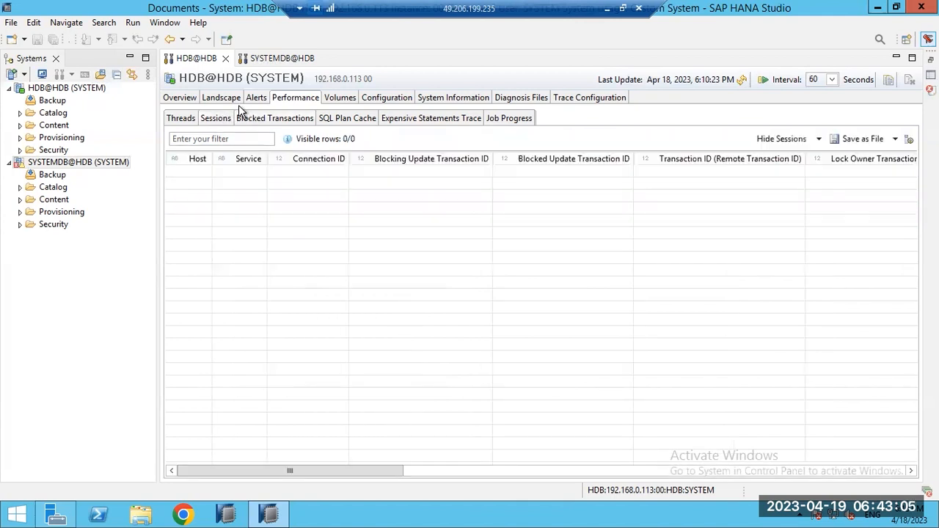
pyautogui.click(222, 99)
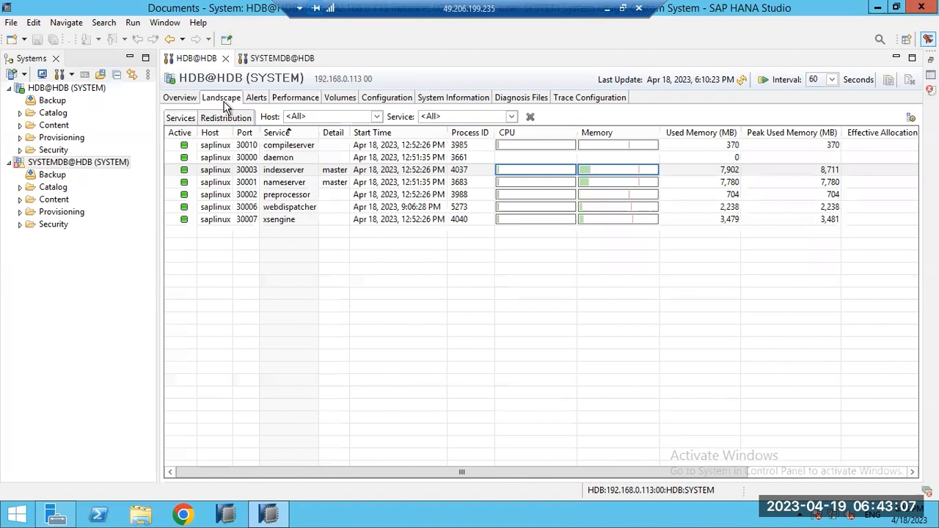
pyautogui.click(338, 101)
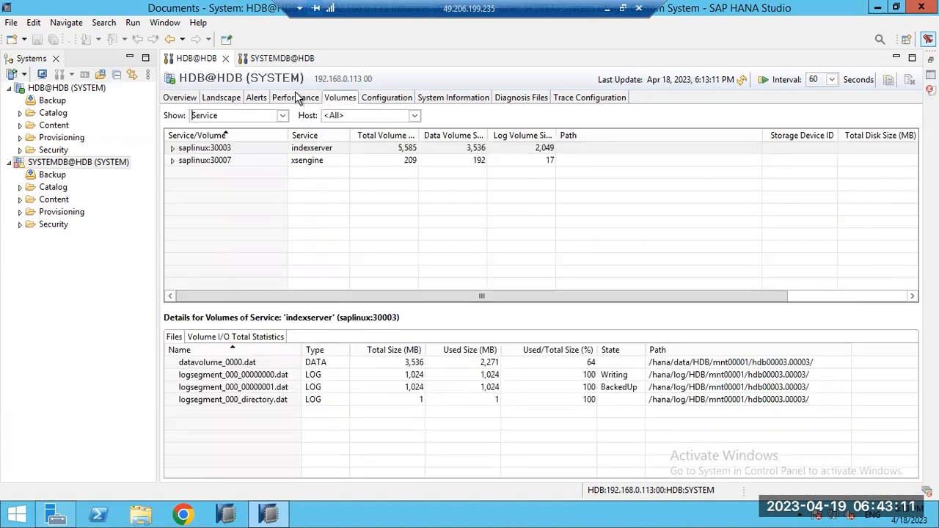
pyautogui.click(298, 99)
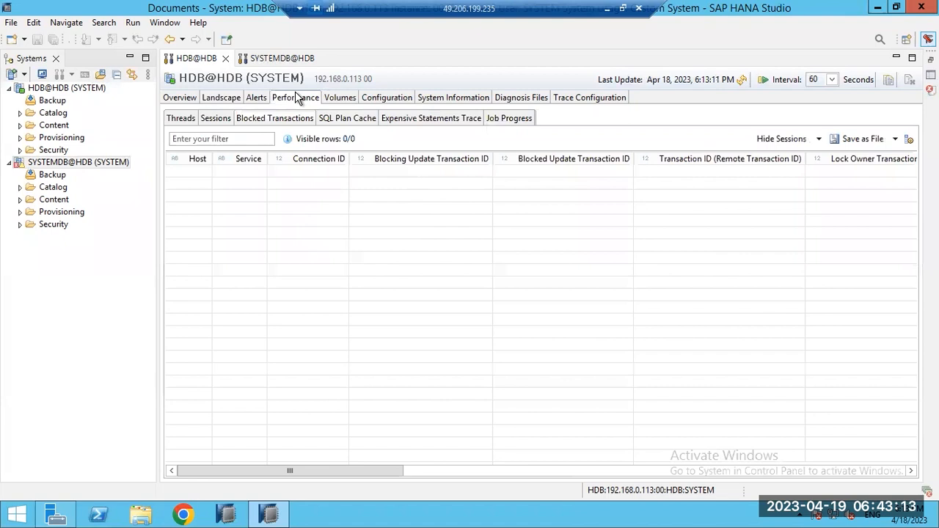
# Step: In the Threads list, inspect threads 4818, 4405, 4400 and 28705 while scrolling the table
pyautogui.click(185, 125)
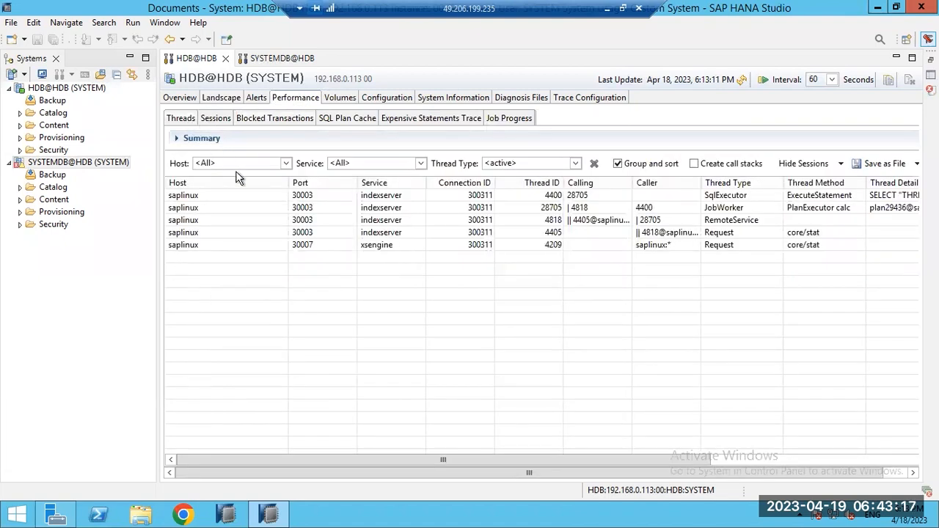
pyautogui.click(226, 222)
pyautogui.moveTo(316, 460)
pyautogui.mouseDown()
pyautogui.moveTo(367, 459)
pyautogui.moveTo(317, 460)
pyautogui.mouseUp()
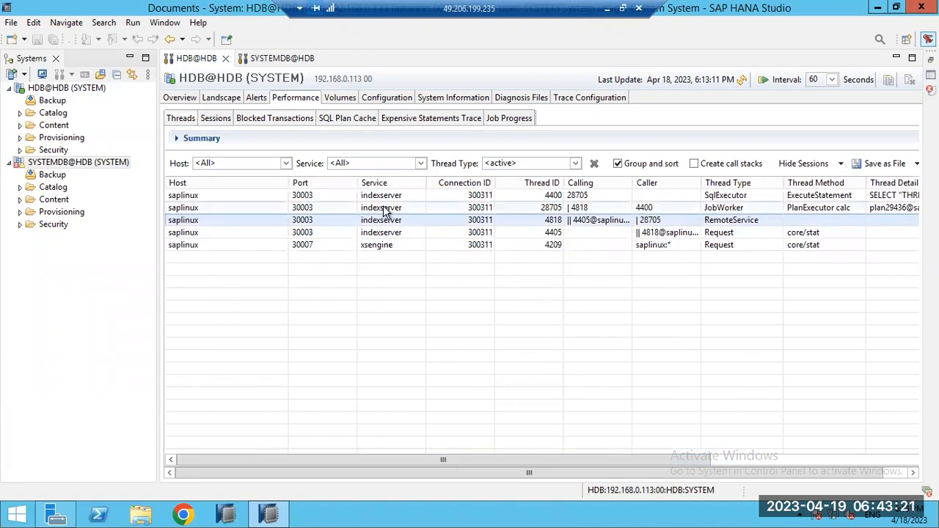
pyautogui.click(392, 232)
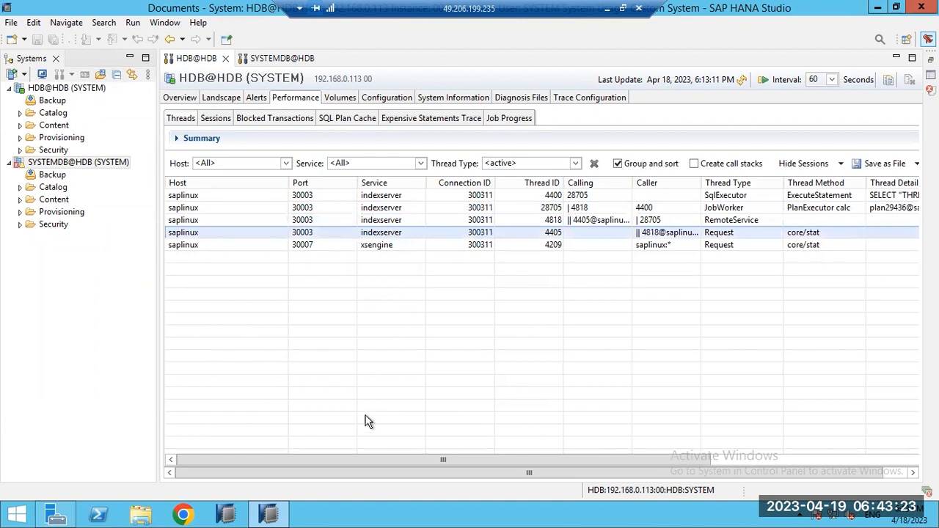
pyautogui.moveTo(368, 459); pyautogui.dragTo(555, 455)
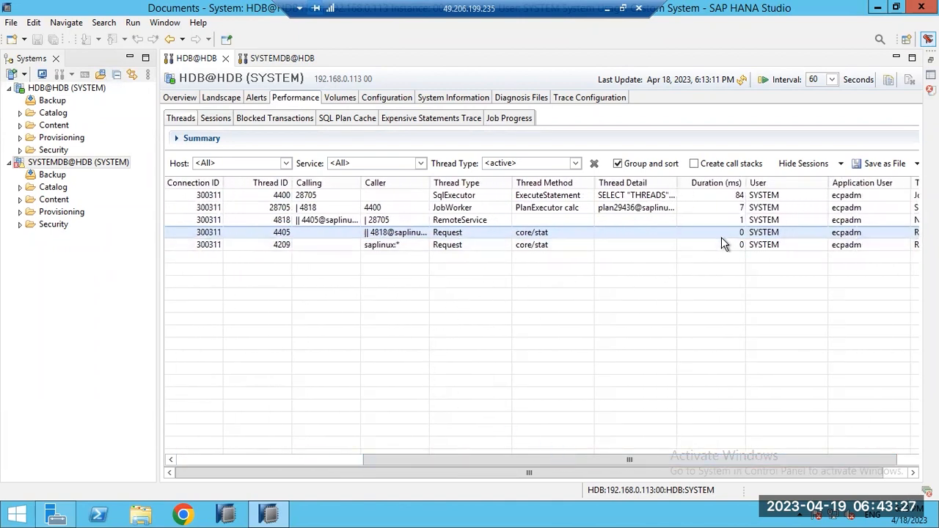
pyautogui.click(620, 199)
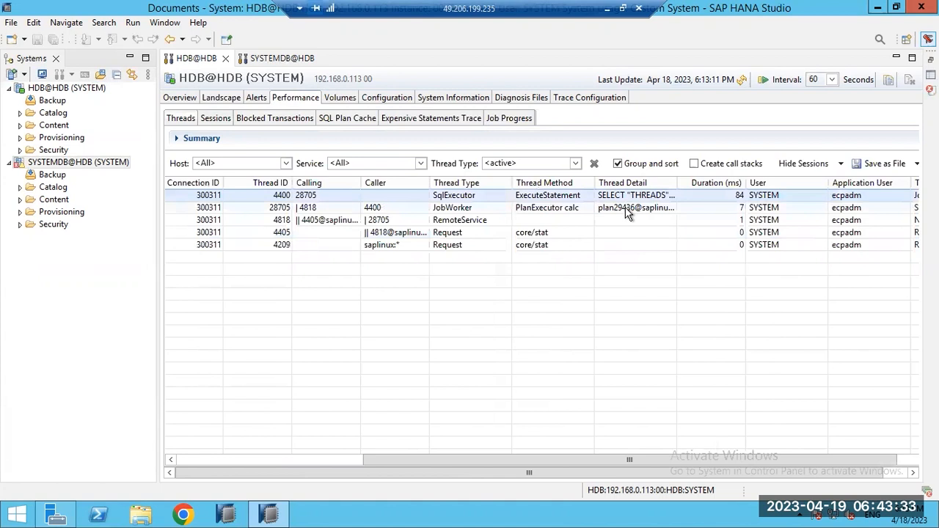
pyautogui.click(625, 209)
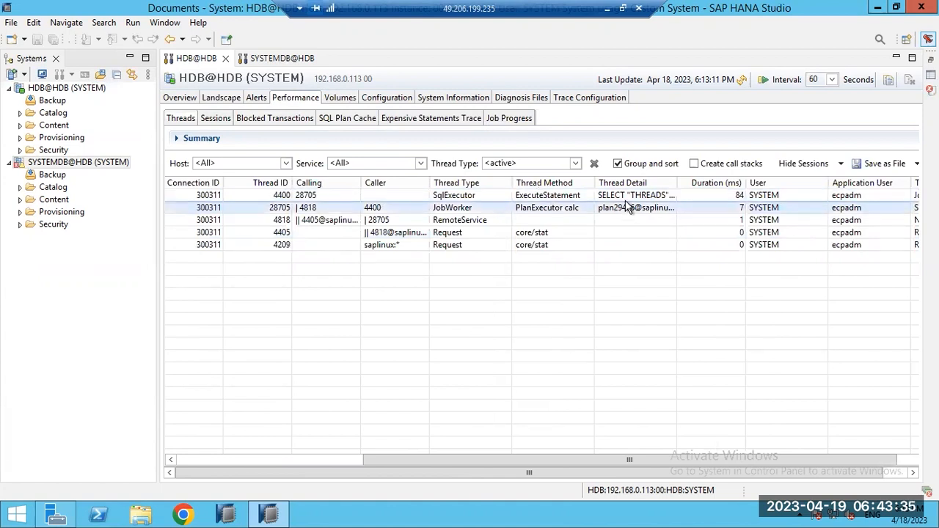
pyautogui.click(625, 199)
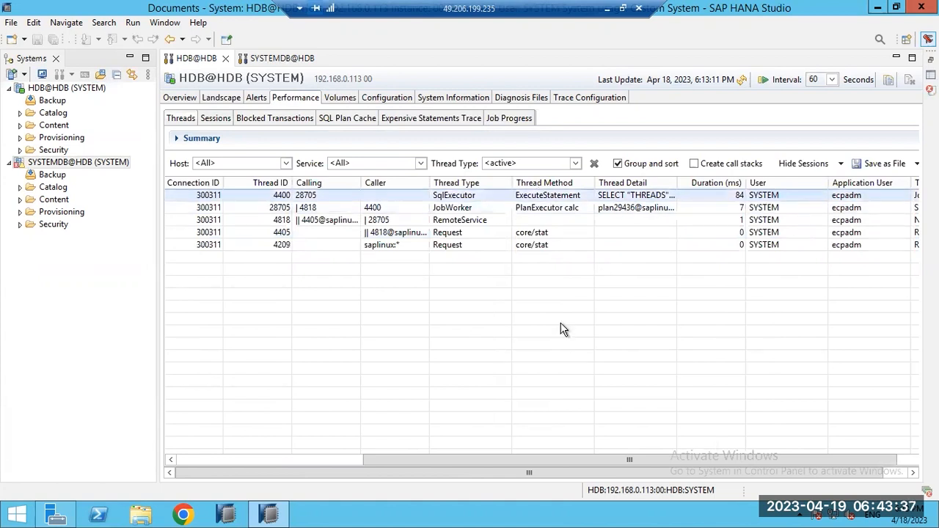
pyautogui.moveTo(525, 467); pyautogui.dragTo(337, 462)
# Step: Recheck threads 4818 and 28705, then settle on the three-connection Sessions list
pyautogui.click(214, 120)
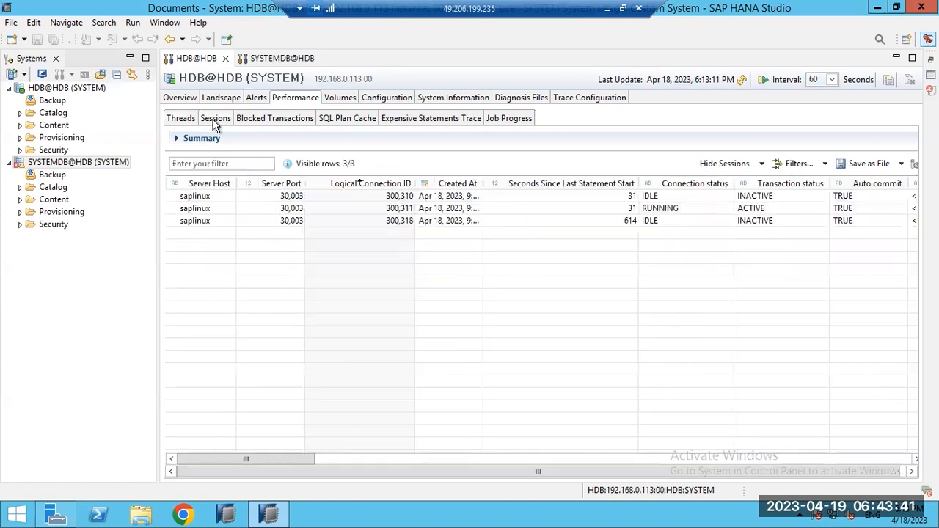
pyautogui.click(182, 124)
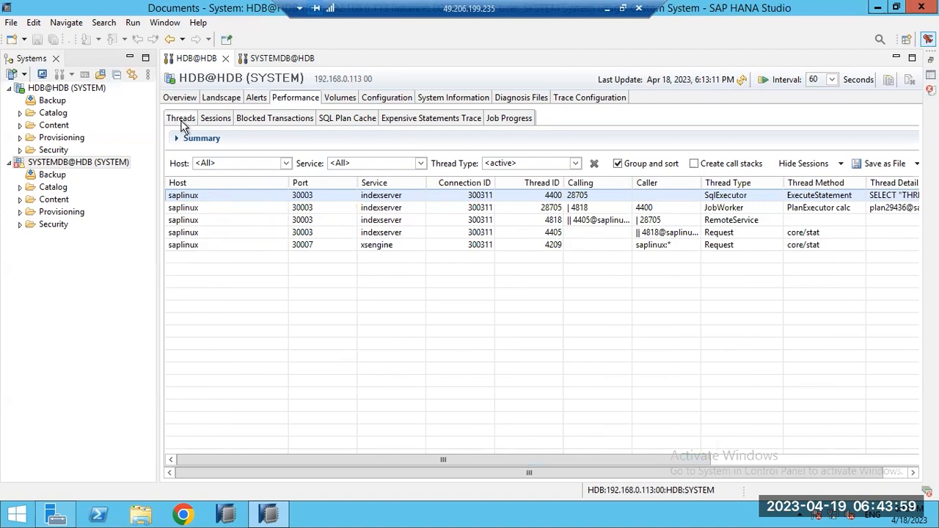
pyautogui.click(216, 219)
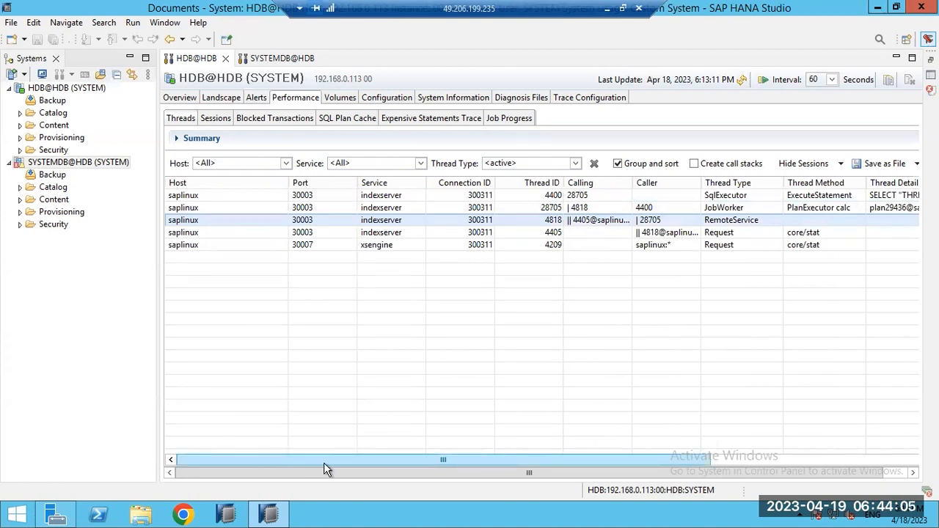
pyautogui.click(761, 456)
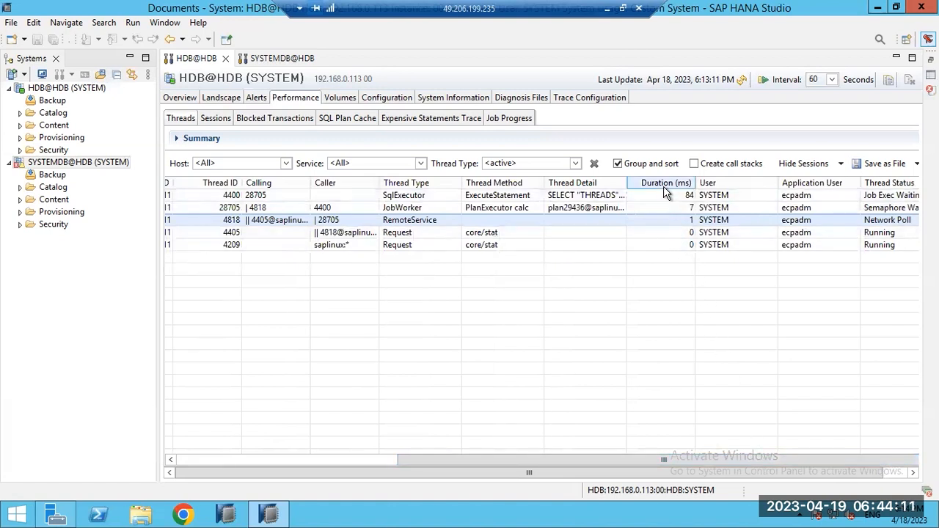
pyautogui.click(615, 208)
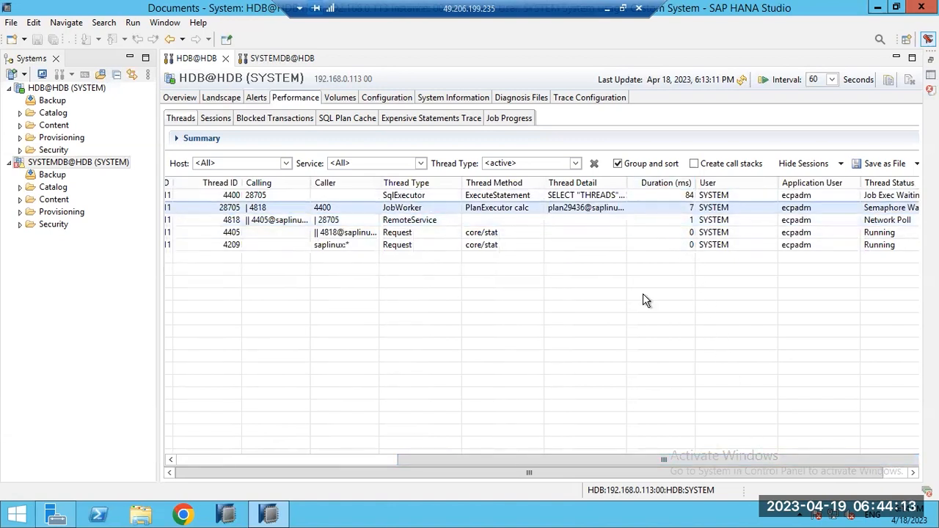
pyautogui.moveTo(725, 476); pyautogui.dragTo(680, 476)
pyautogui.click(212, 123)
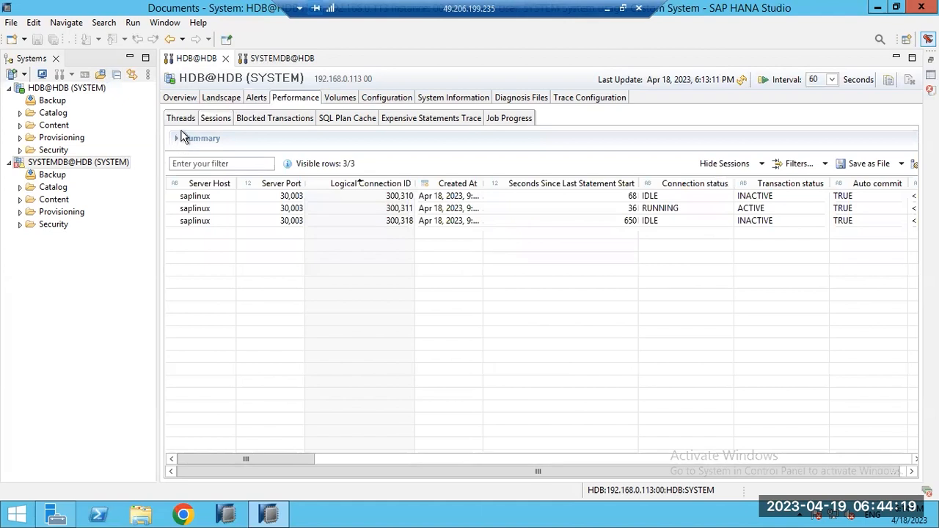
pyautogui.click(185, 122)
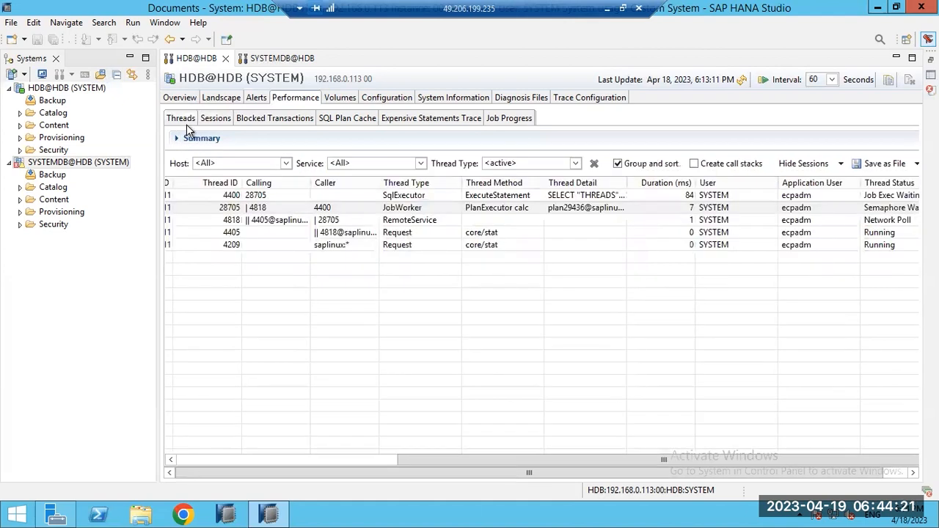
pyautogui.click(208, 120)
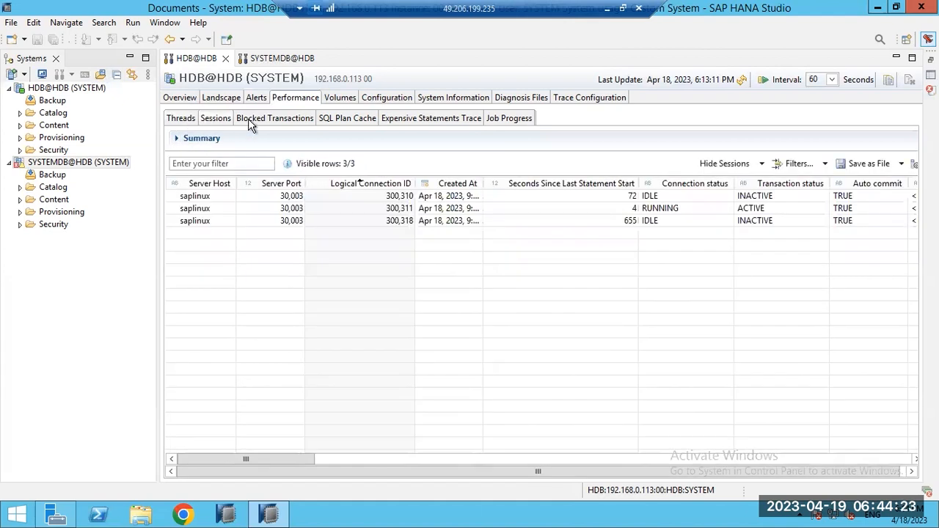
# Step: Confirm no blocked transactions, then open a blank local Paint canvas with the rectangle shape selected
pyautogui.click(251, 121)
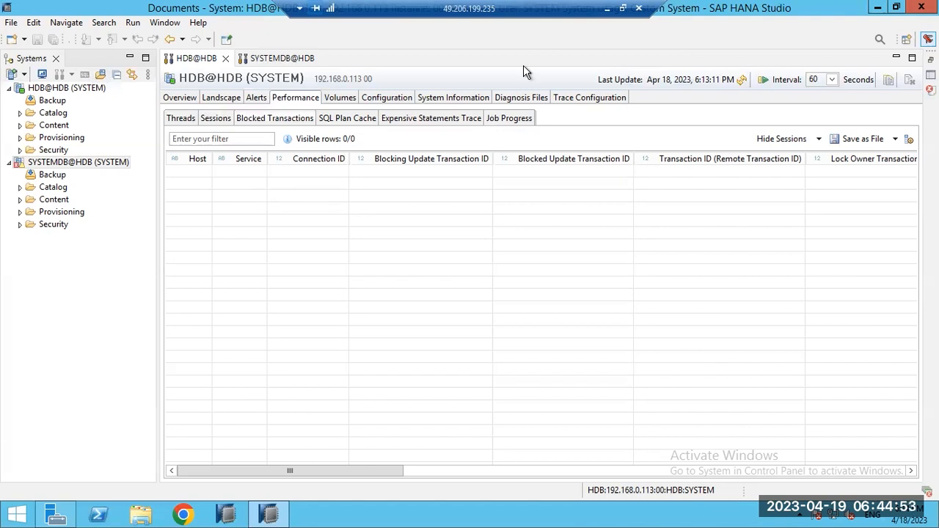
pyautogui.click(605, 9)
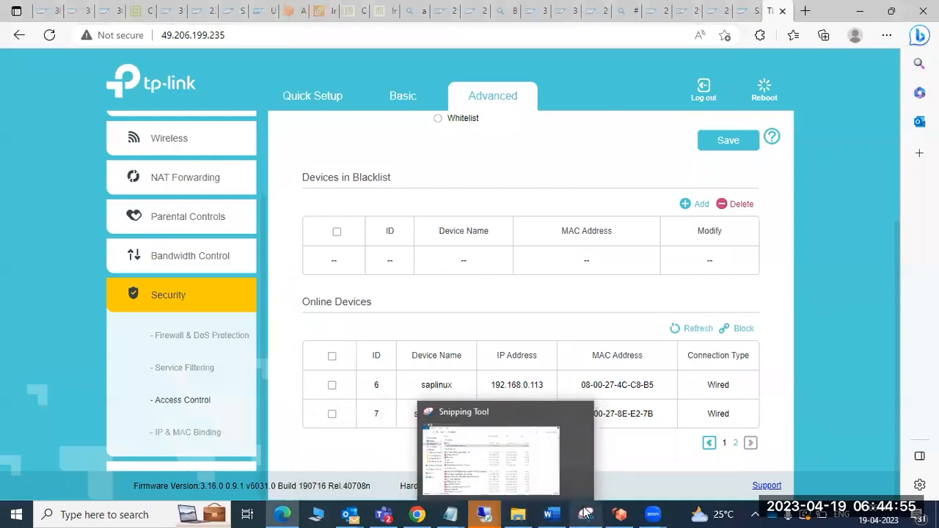
pyautogui.click(140, 515)
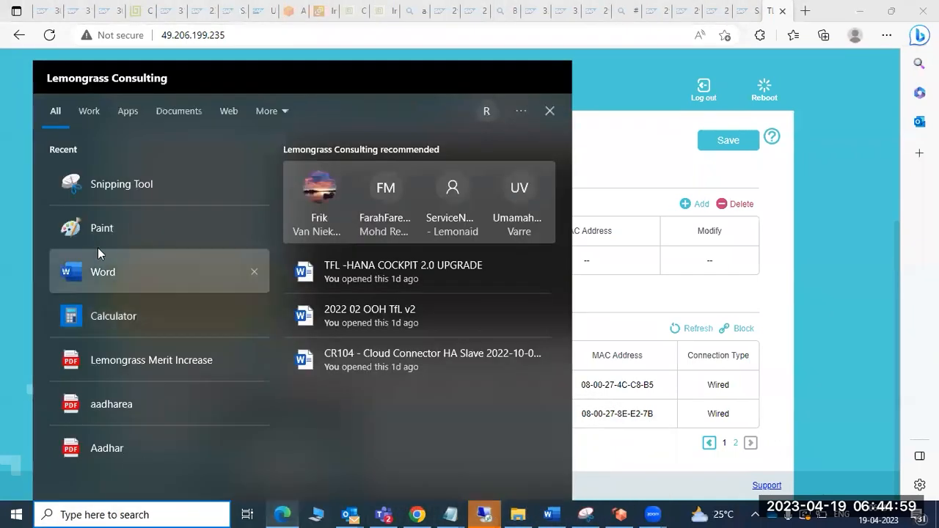
pyautogui.click(102, 237)
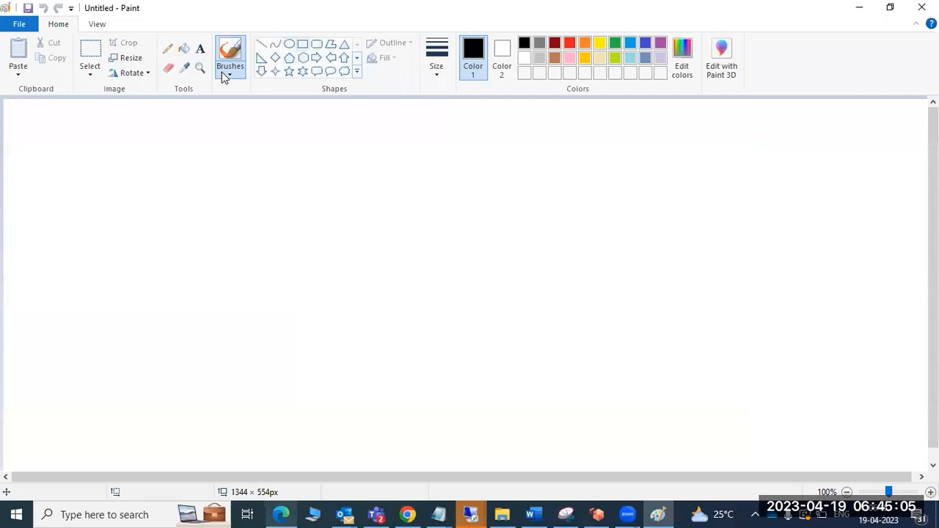
pyautogui.click(302, 44)
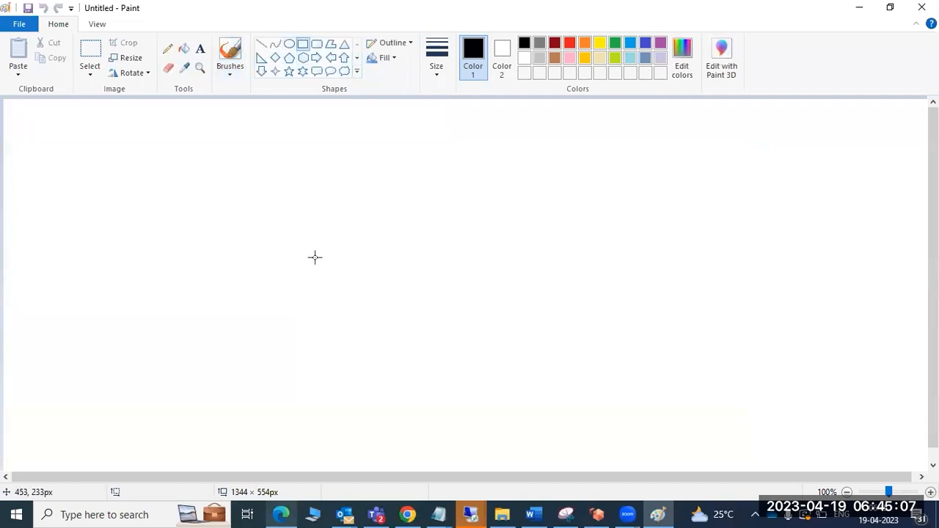
# Step: Draw a central rectangle and a small upper-left oval joined to it by a line
pyautogui.moveTo(315, 253); pyautogui.dragTo(376, 301)
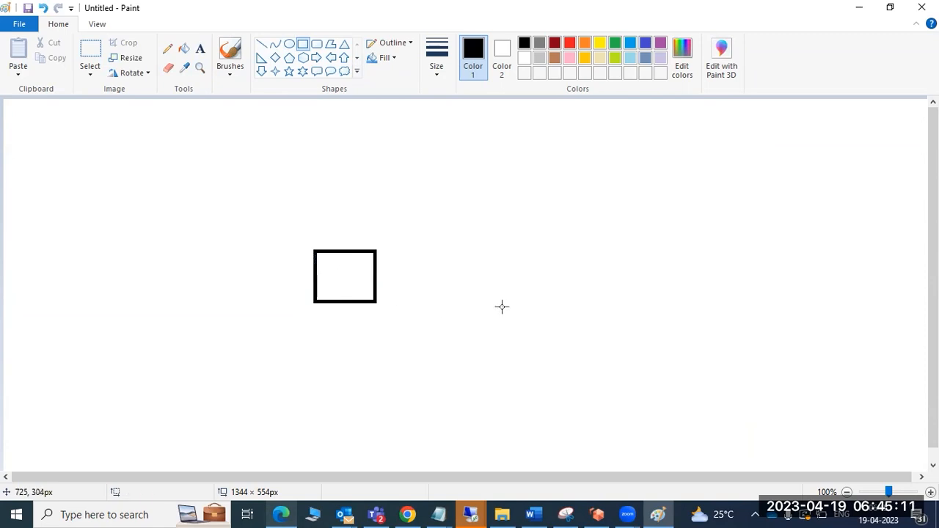
pyautogui.click(262, 44)
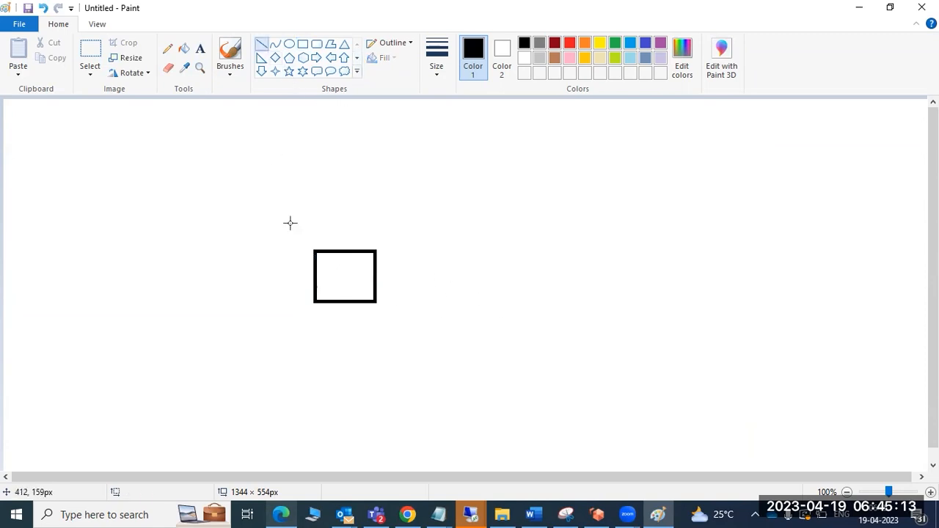
pyautogui.click(289, 44)
pyautogui.moveTo(110, 147); pyautogui.dragTo(133, 175)
pyautogui.click(138, 190)
pyautogui.click(262, 44)
pyautogui.moveTo(129, 168); pyautogui.dragTo(322, 264)
pyautogui.click(530, 338)
# Step: Add a lower-right oval and connect it to the rectangle with a straight line
pyautogui.click(289, 44)
pyautogui.moveTo(648, 314); pyautogui.dragTo(700, 352)
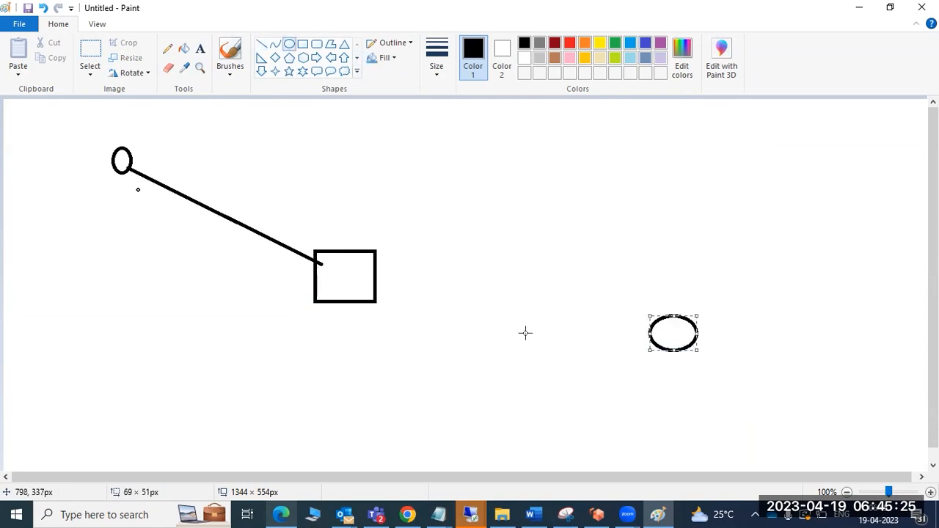
pyautogui.click(588, 377)
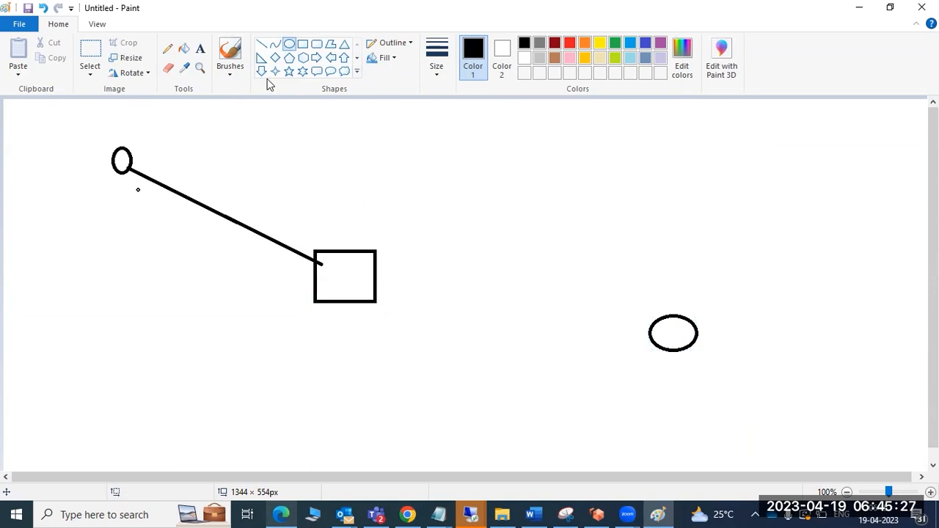
pyautogui.click(262, 44)
pyautogui.moveTo(651, 338)
pyautogui.mouseDown()
pyautogui.moveTo(550, 335)
pyautogui.moveTo(415, 308)
pyautogui.moveTo(338, 275)
pyautogui.mouseUp()
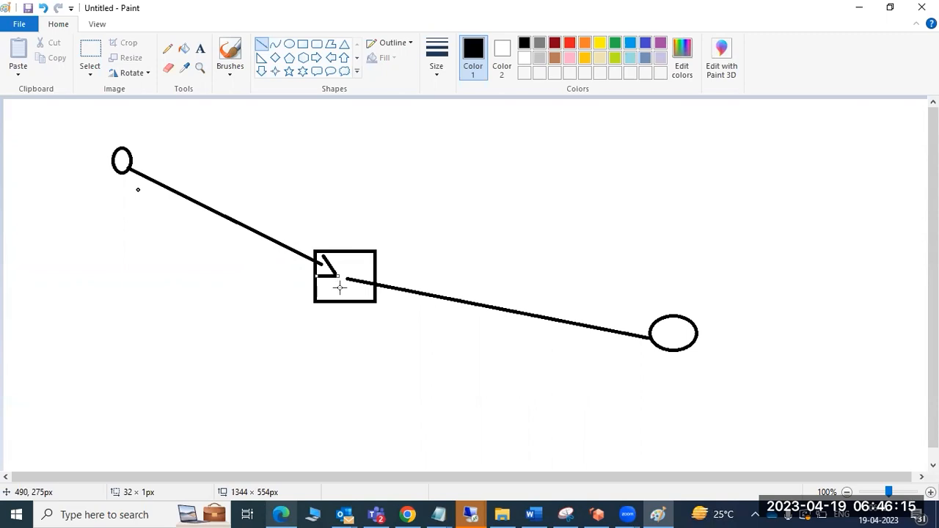
pyautogui.moveTo(642, 507)
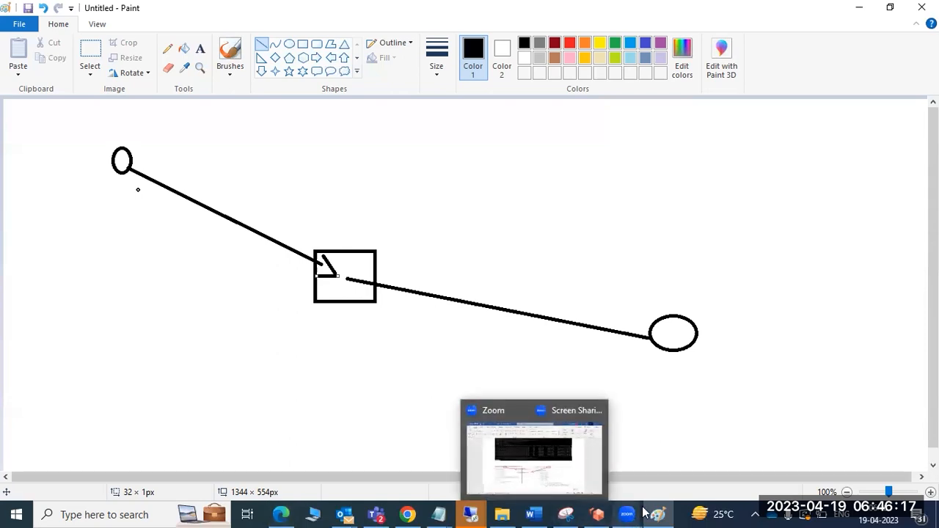
pyautogui.moveTo(474, 514)
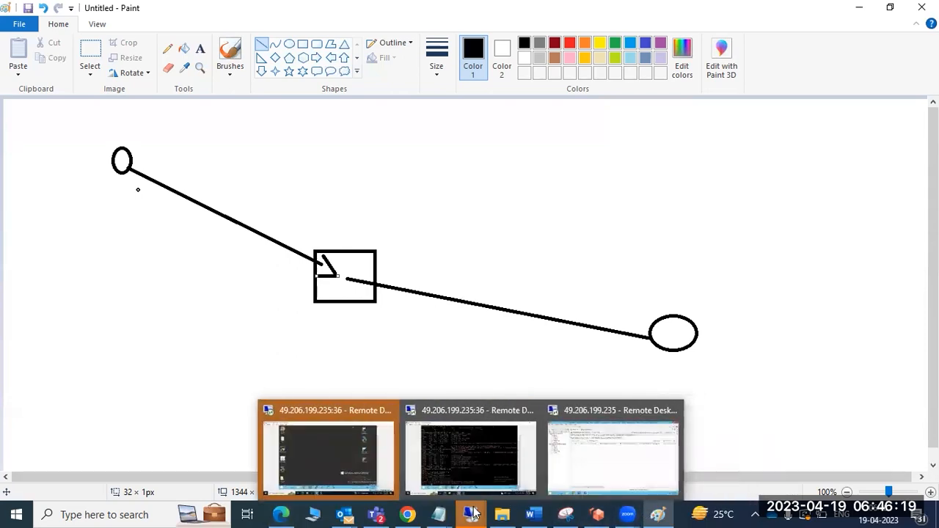
pyautogui.click(615, 429)
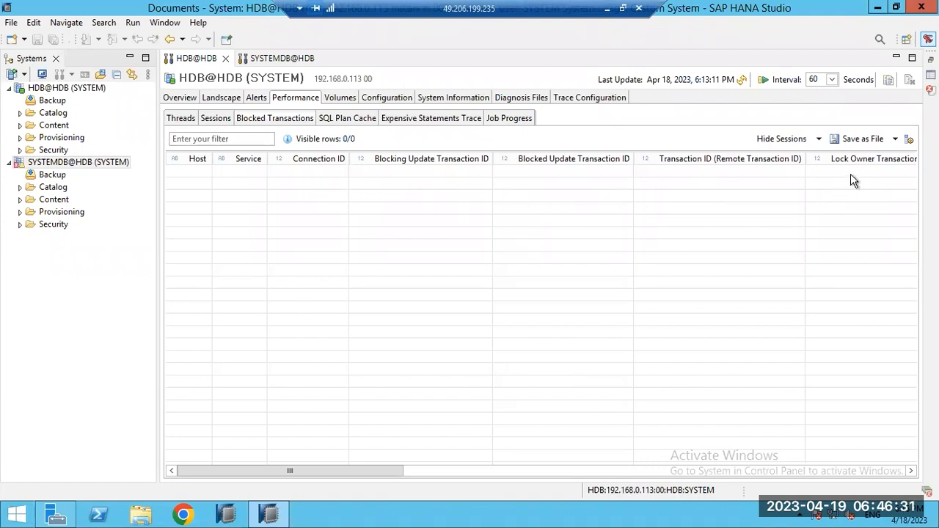
pyautogui.moveTo(393, 471); pyautogui.dragTo(315, 470)
pyautogui.click(607, 9)
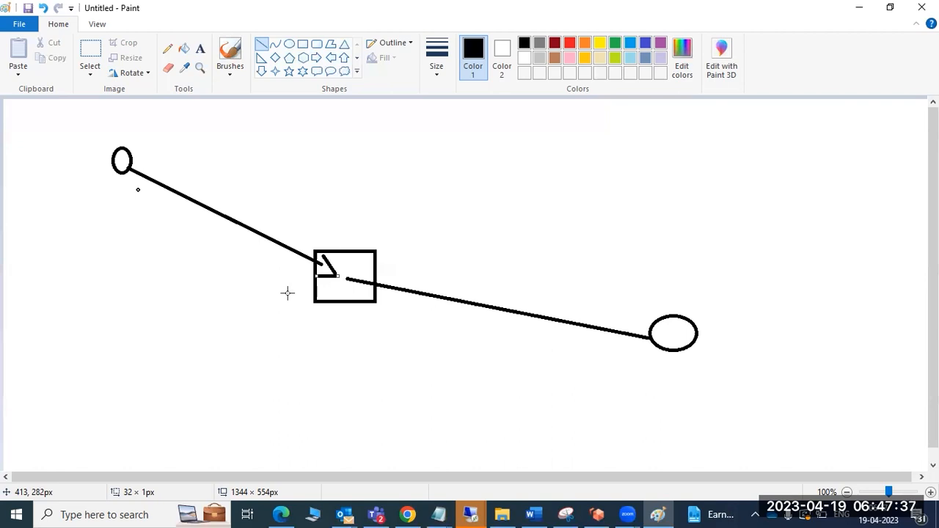
# Step: Bring the 49.206.199.235 remote session forward and show HDB's three-row Sessions list
pyautogui.click(470, 514)
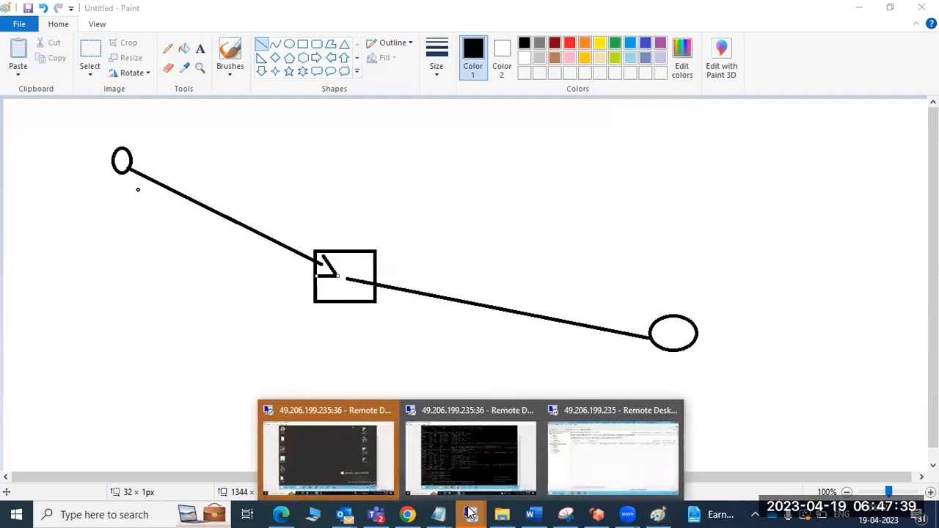
pyautogui.click(640, 452)
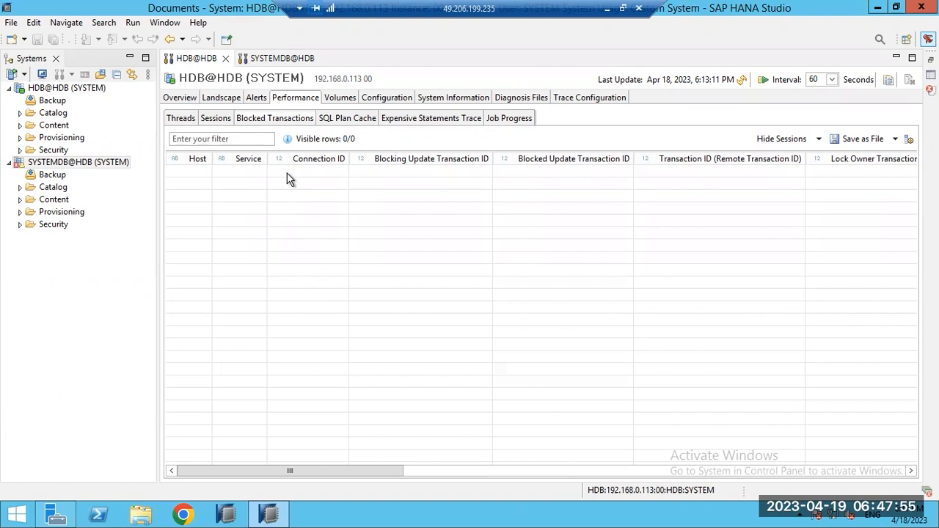
pyautogui.click(208, 119)
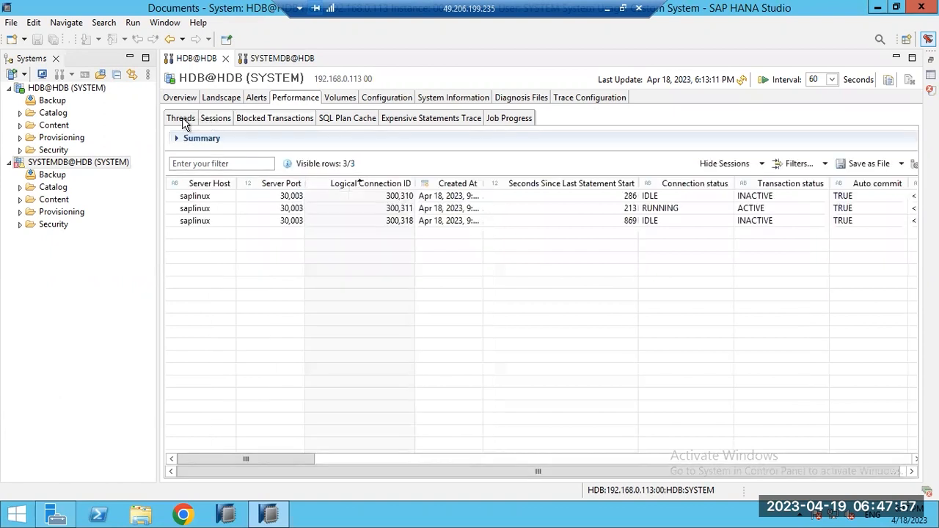
# Step: Compare Threads and Sessions, select running session 300,311, and view the five active threads
pyautogui.click(182, 122)
pyautogui.click(214, 121)
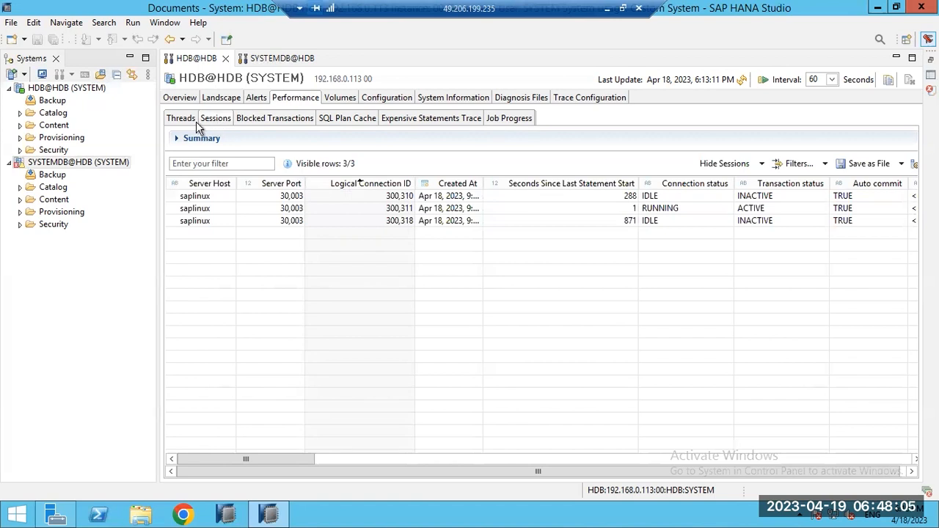
pyautogui.click(183, 121)
pyautogui.click(214, 121)
pyautogui.click(182, 119)
pyautogui.click(212, 123)
pyautogui.click(455, 210)
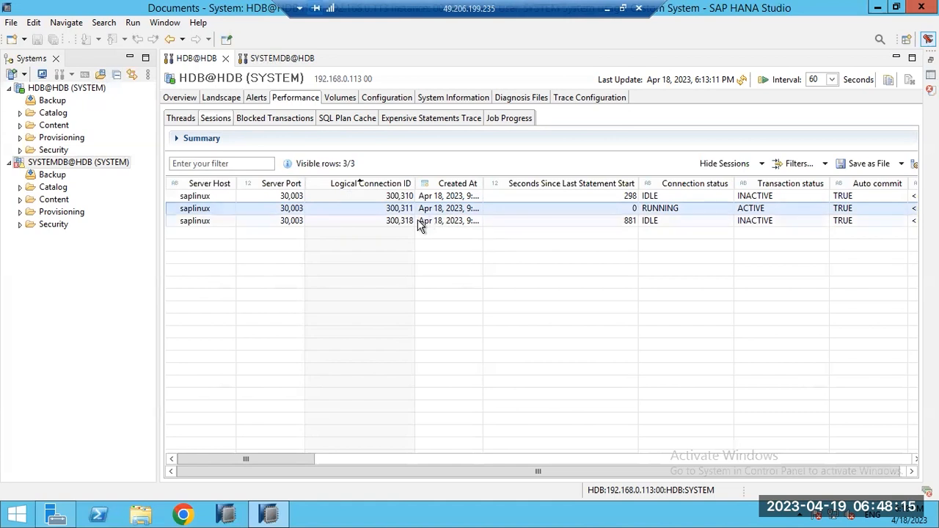
pyautogui.click(176, 119)
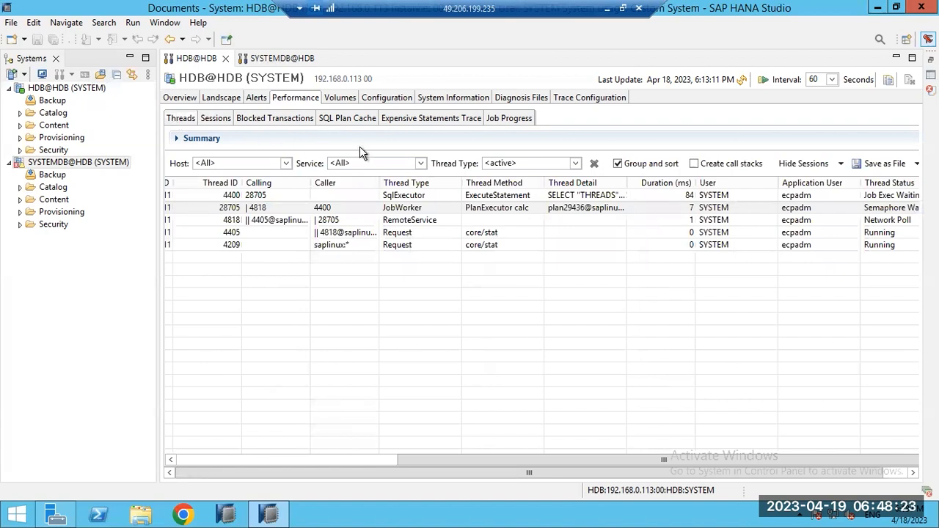
# Step: Load the SQL Plan Cache, listing 1000 cached statements mostly from _SYS_STATISTICS
pyautogui.click(349, 117)
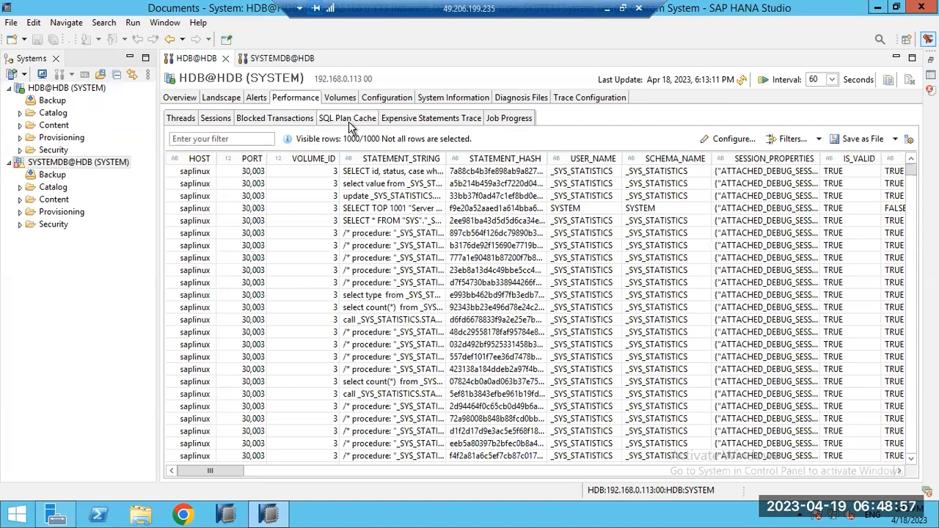
# Step: Browse cached statements, including an update and a procedure call, then view the Expensive Statements Trace
pyautogui.click(393, 173)
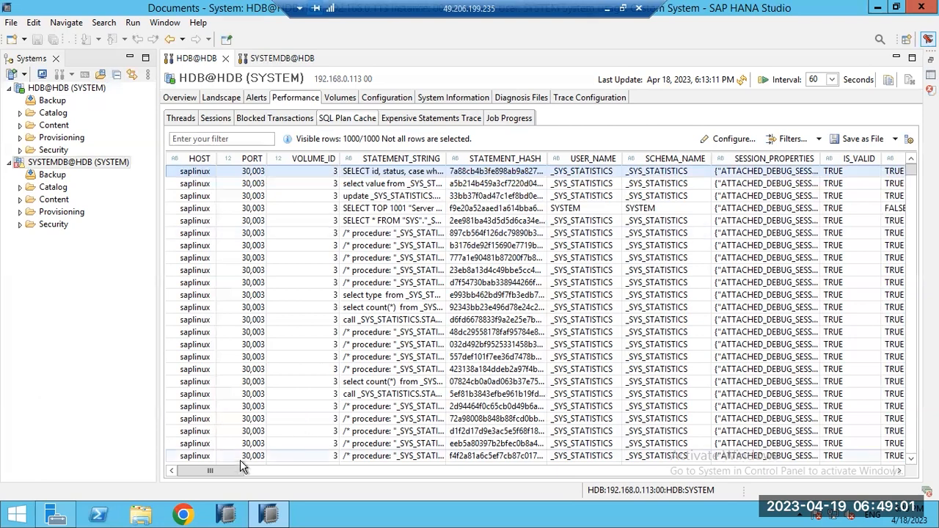
pyautogui.moveTo(239, 470); pyautogui.dragTo(106, 515)
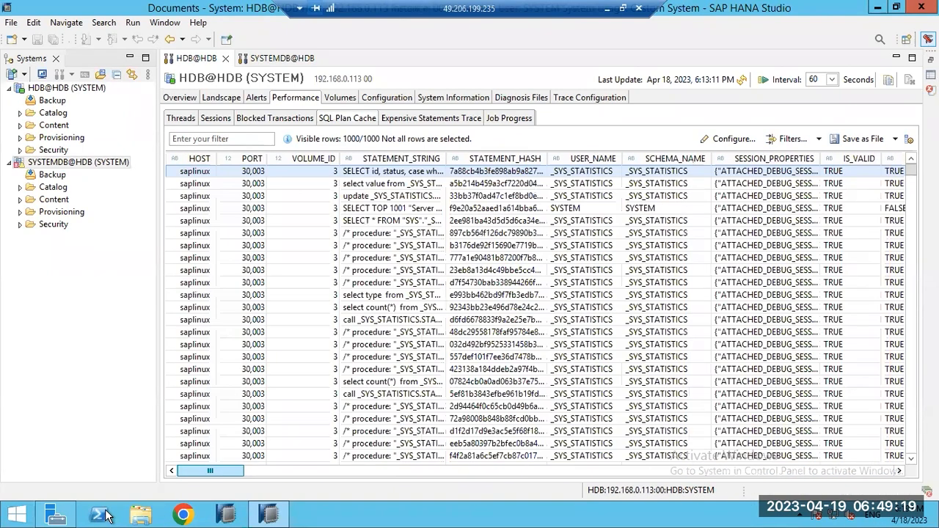
pyautogui.click(418, 184)
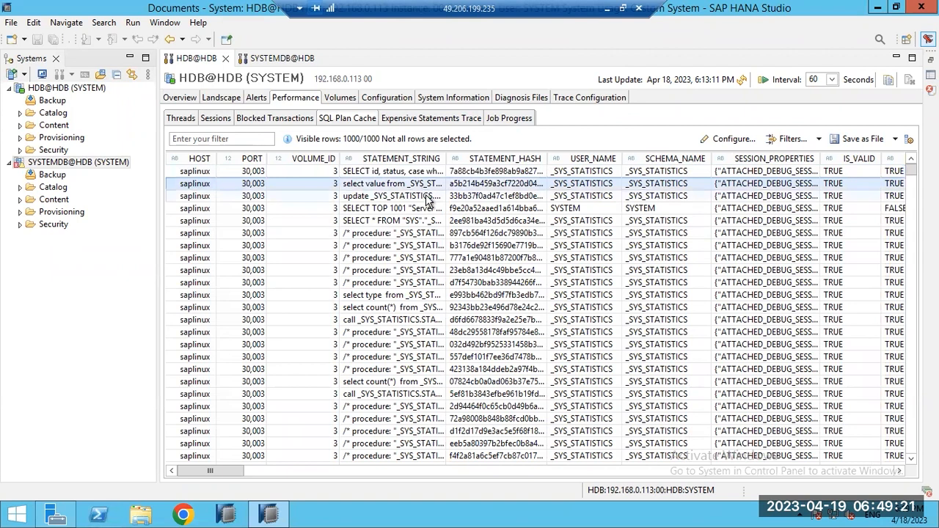
pyautogui.click(427, 196)
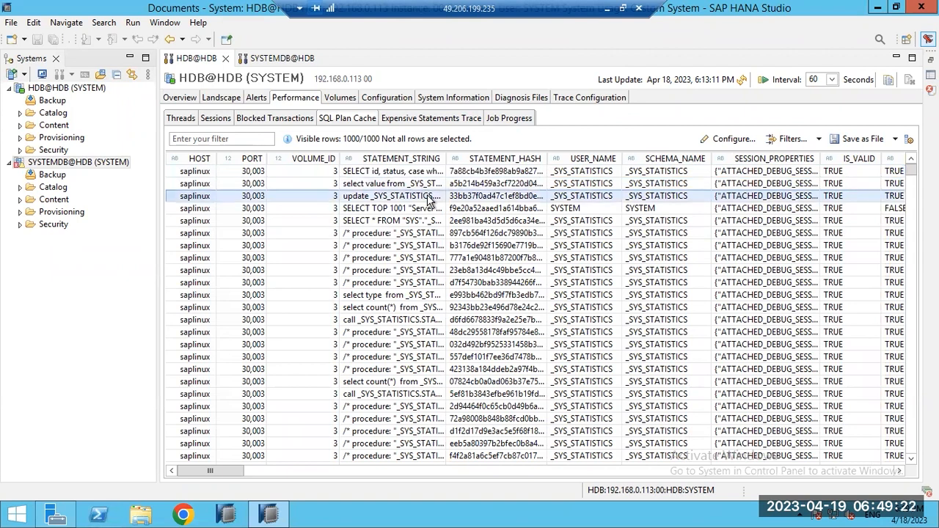
pyautogui.click(369, 186)
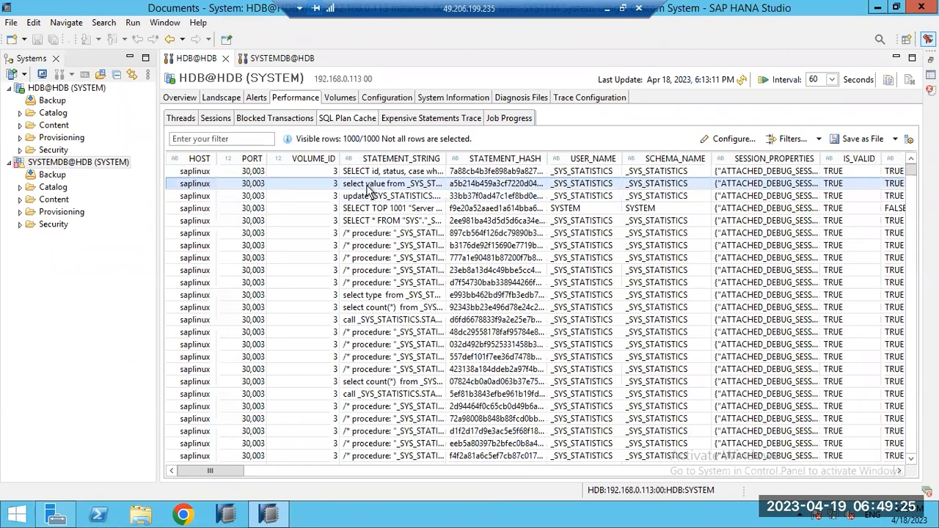
pyautogui.click(383, 245)
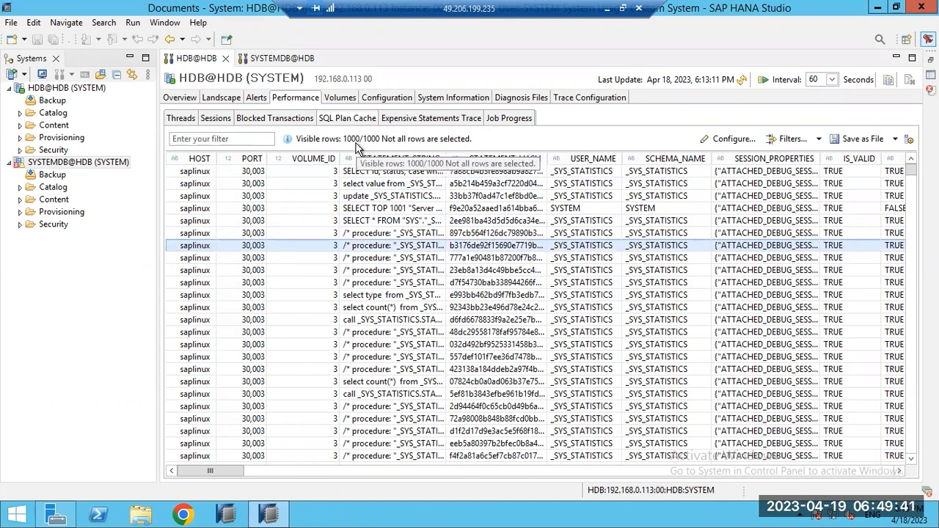
pyautogui.click(416, 197)
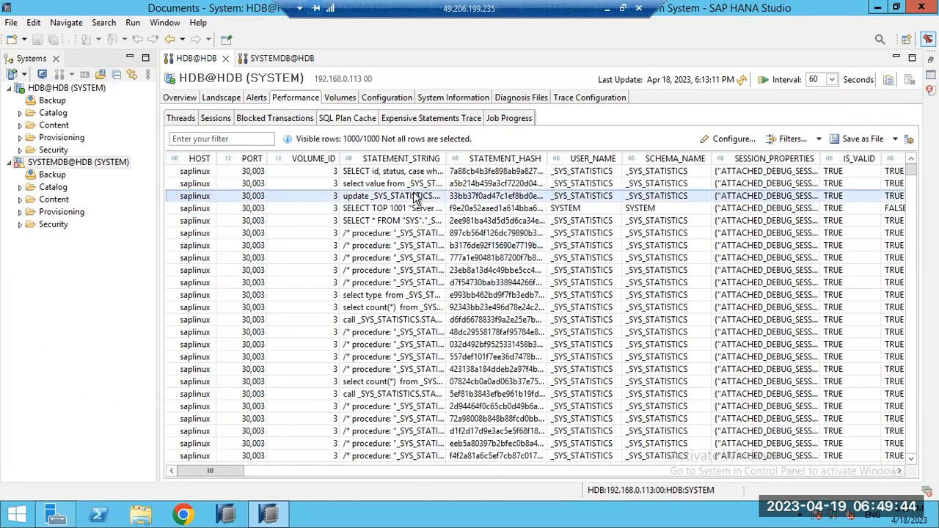
pyautogui.click(426, 122)
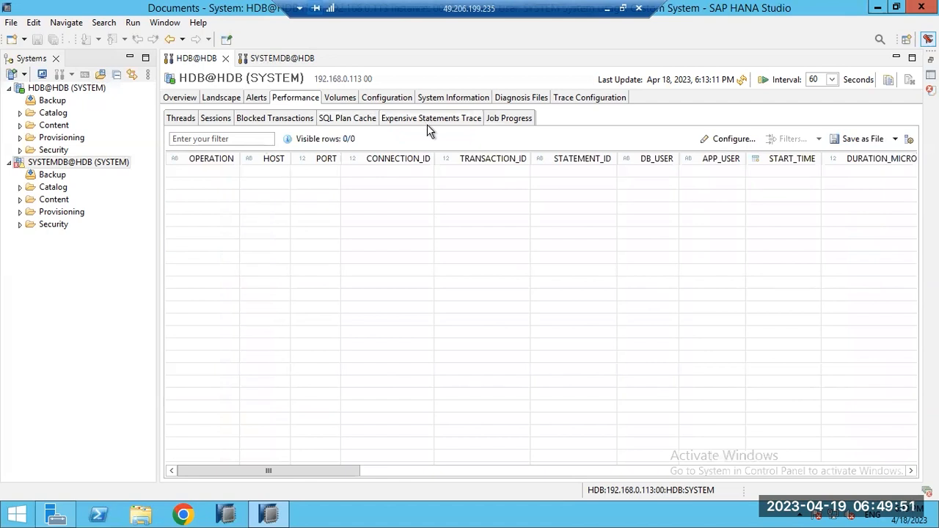
# Step: Select the RUNNING session and scroll right to its current SELECT TOP 1001 statement
pyautogui.click(242, 120)
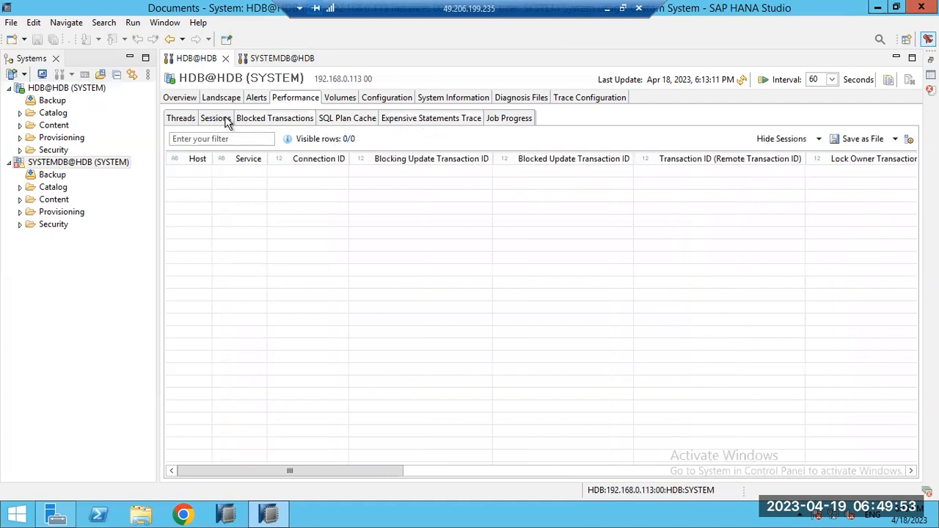
pyautogui.click(226, 120)
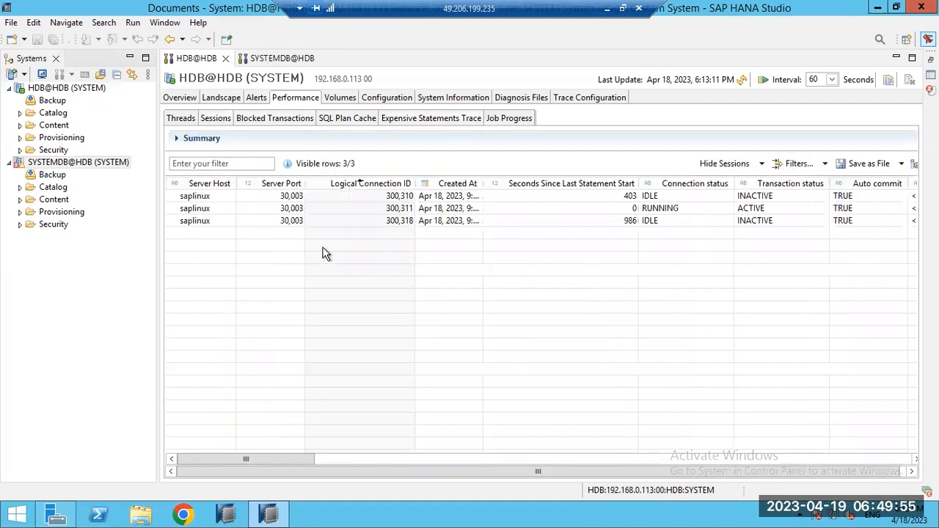
pyautogui.click(368, 209)
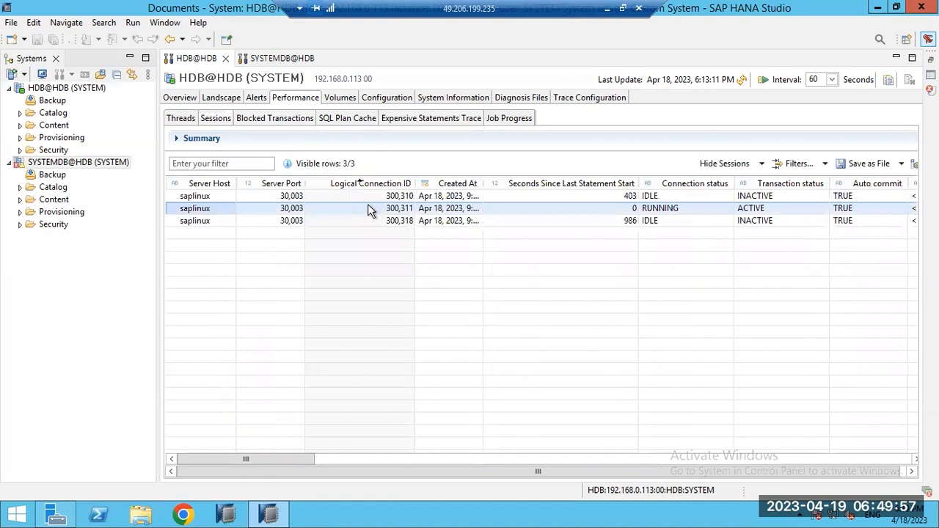
pyautogui.rightClick(375, 210)
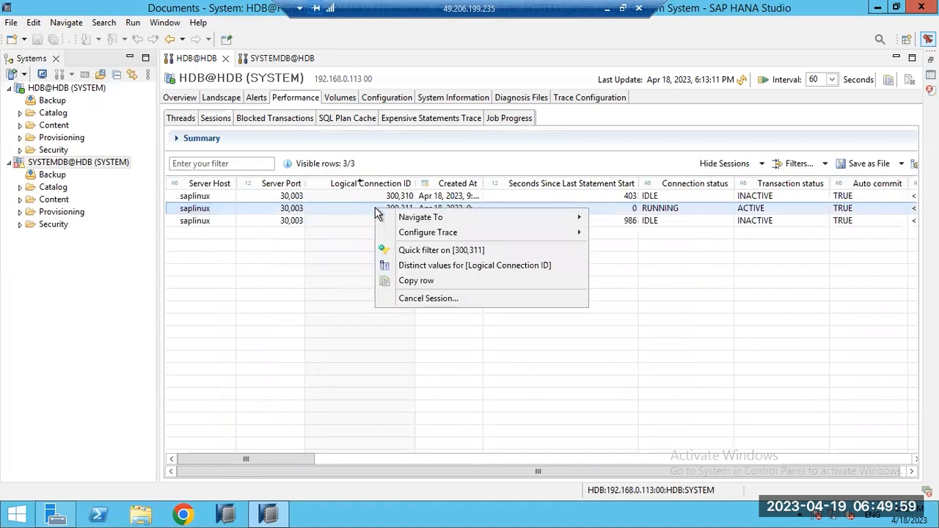
pyautogui.click(310, 458)
pyautogui.moveTo(311, 458); pyautogui.dragTo(483, 460)
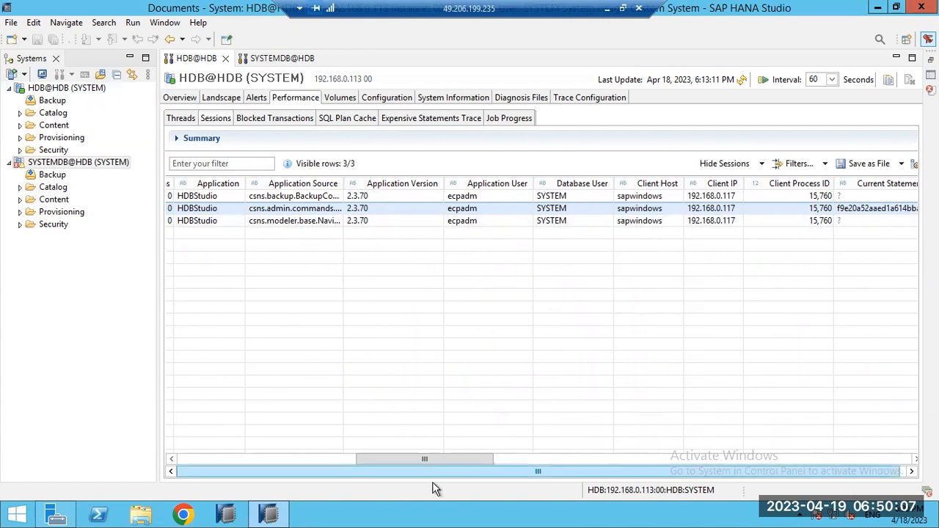
pyautogui.moveTo(443, 459); pyautogui.dragTo(519, 460)
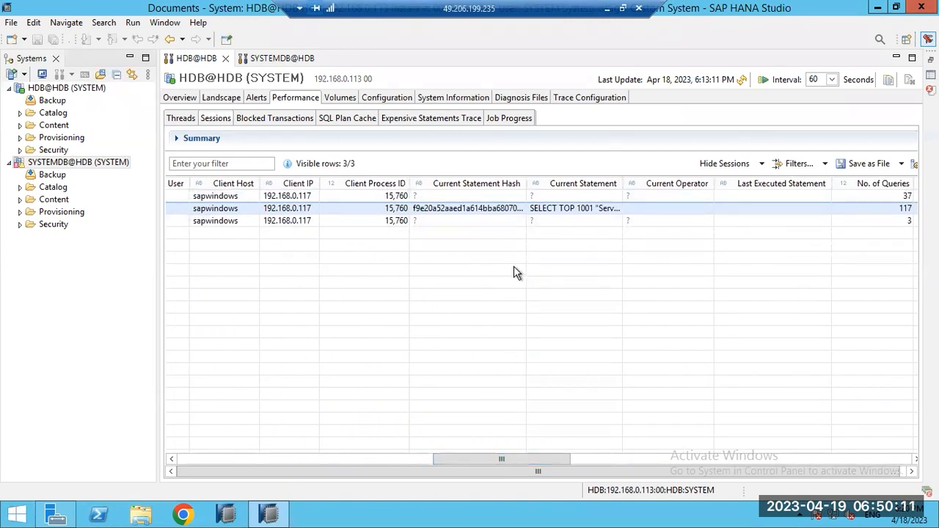
# Step: Activate an Expensive Statement Trace for the running session with the default 1000000 µs threshold
pyautogui.rightClick(439, 210)
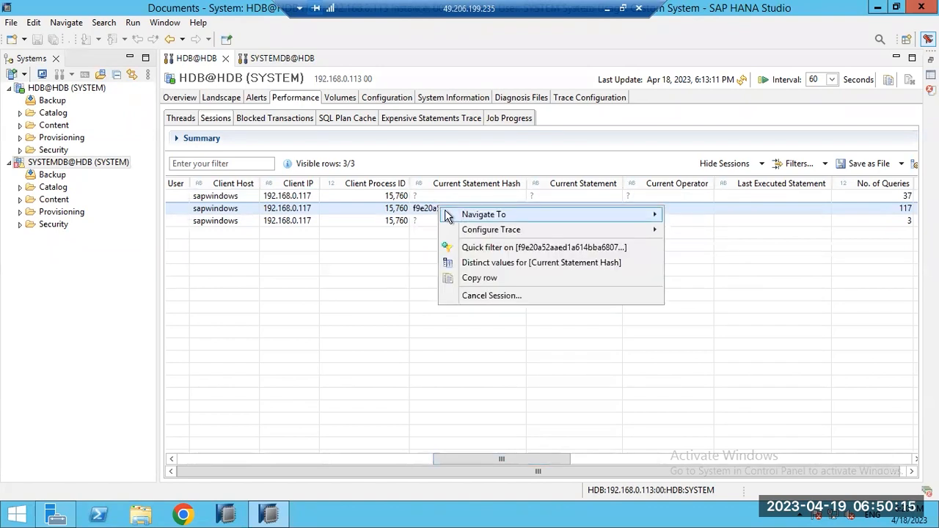
pyautogui.moveTo(472, 232)
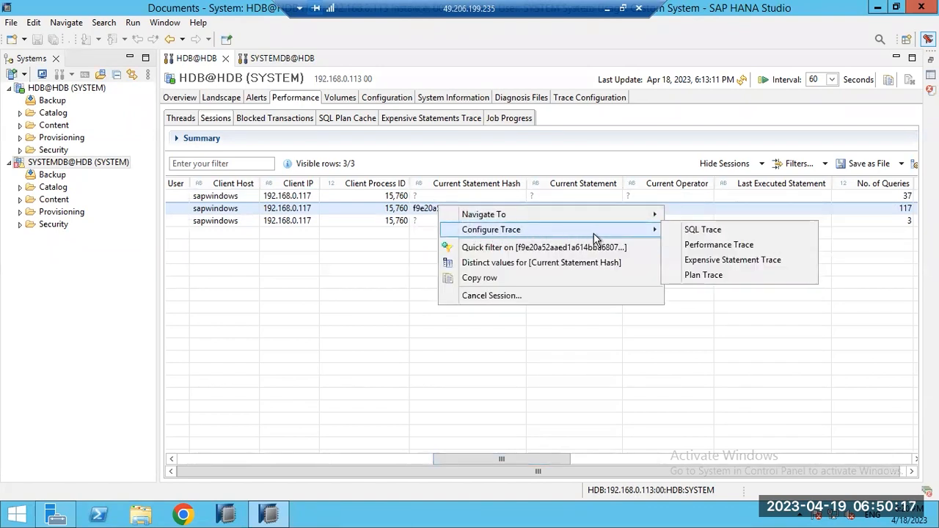
pyautogui.click(697, 261)
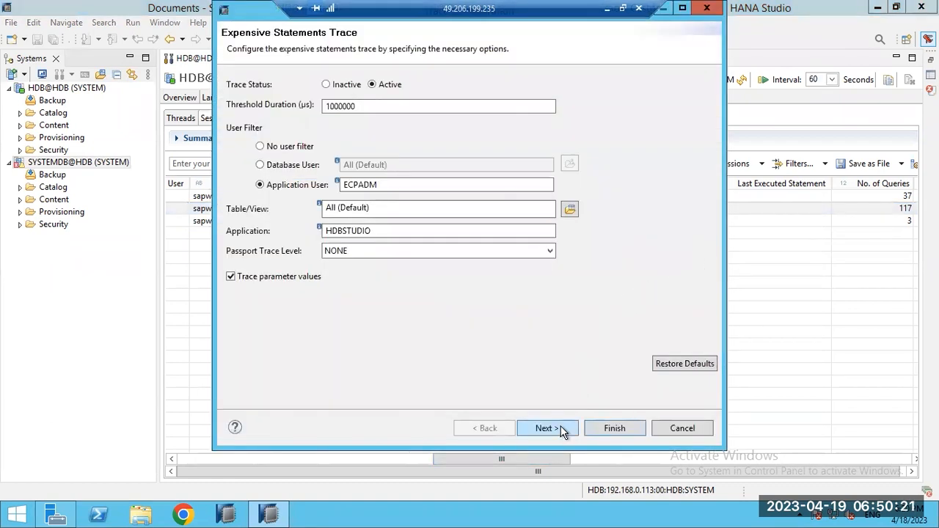
pyautogui.click(560, 428)
pyautogui.click(595, 428)
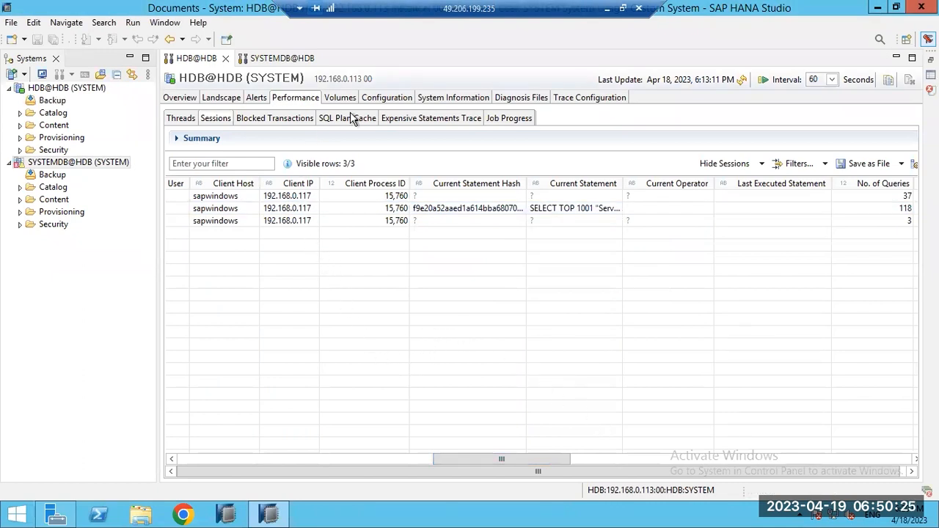
# Step: Review the Expensive Statements Trace, Job Progress and SQL Plan Cache sub-tabs
pyautogui.click(407, 119)
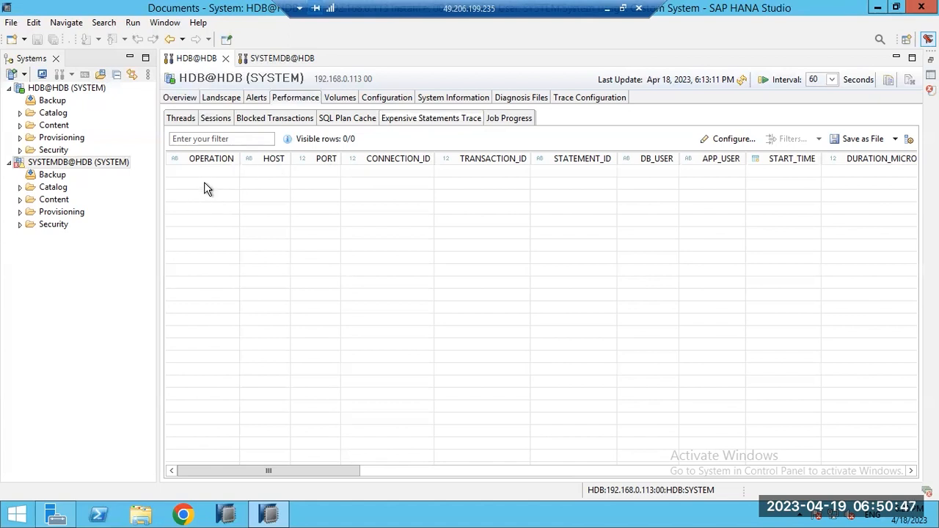
pyautogui.click(517, 121)
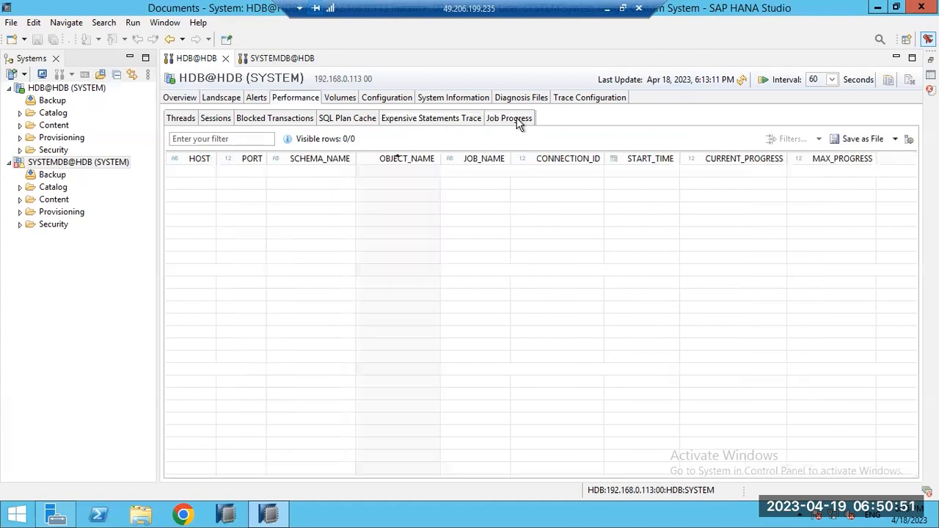
pyautogui.click(391, 122)
pyautogui.click(365, 121)
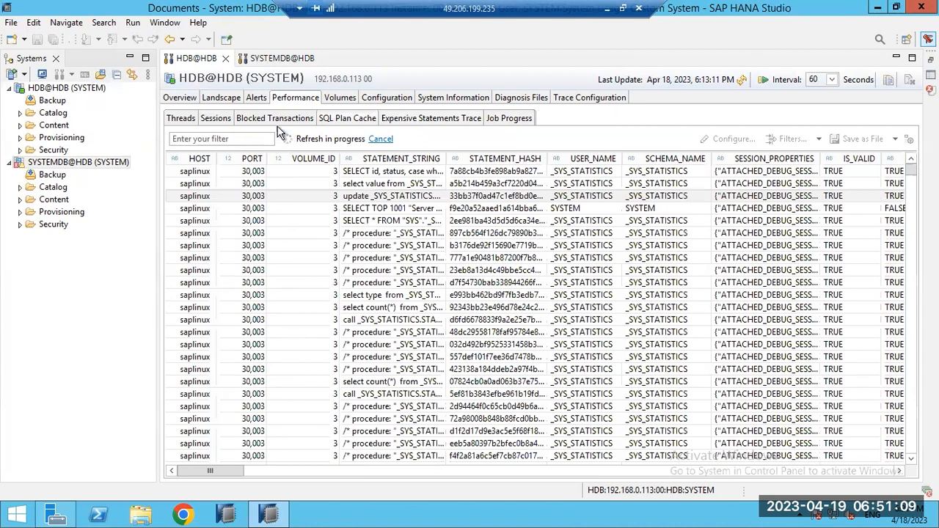
# Step: Check Blocked Transactions, then compare the Threads and Sessions lists
pyautogui.click(272, 122)
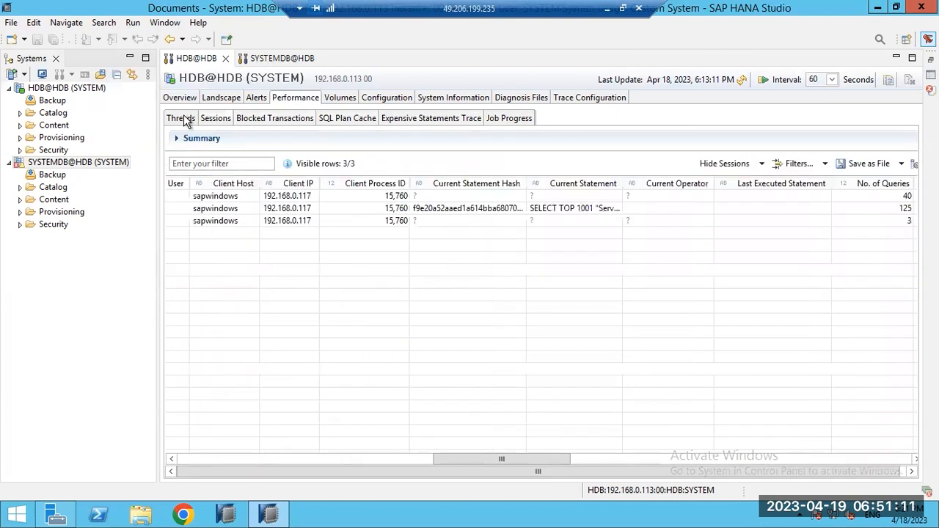
pyautogui.click(184, 118)
pyautogui.click(207, 118)
pyautogui.click(184, 118)
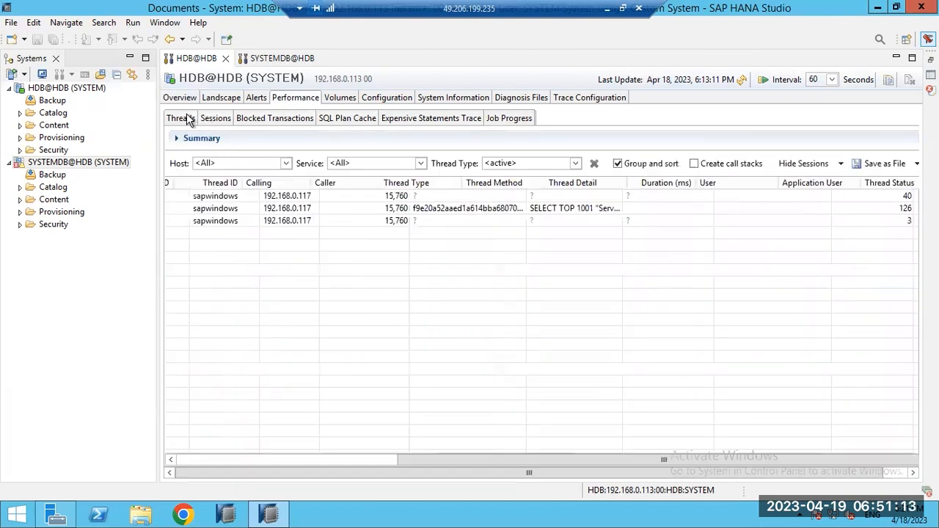
pyautogui.click(217, 119)
# Step: Compare the active Threads list with the Sessions list, then bring up the system Overview
pyautogui.click(185, 119)
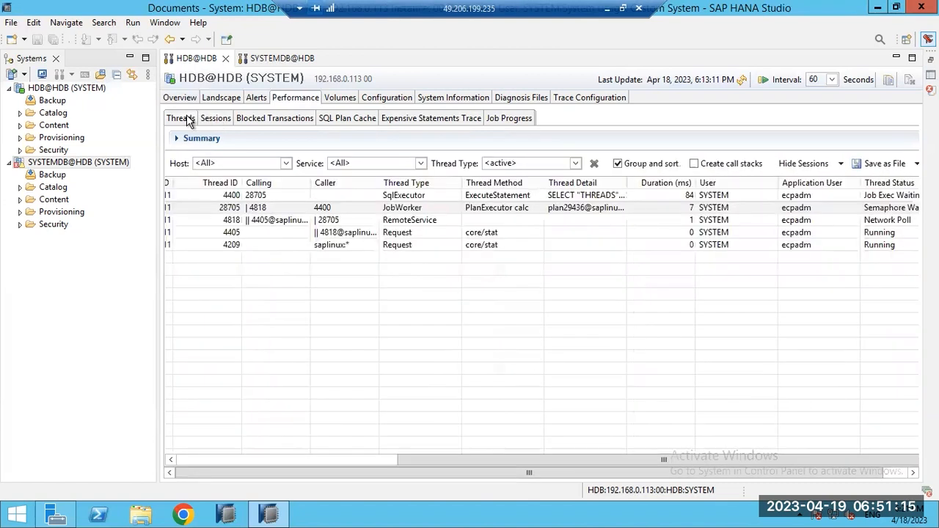
pyautogui.click(214, 119)
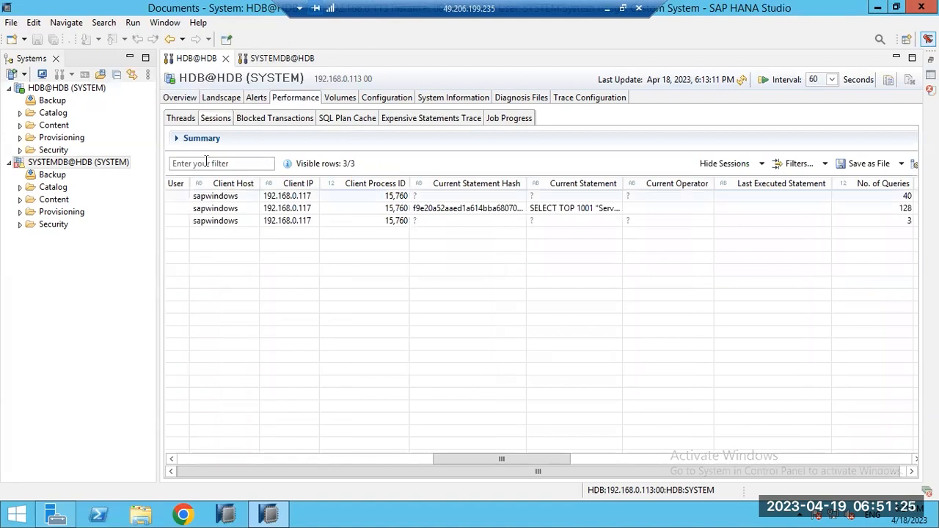
pyautogui.click(184, 119)
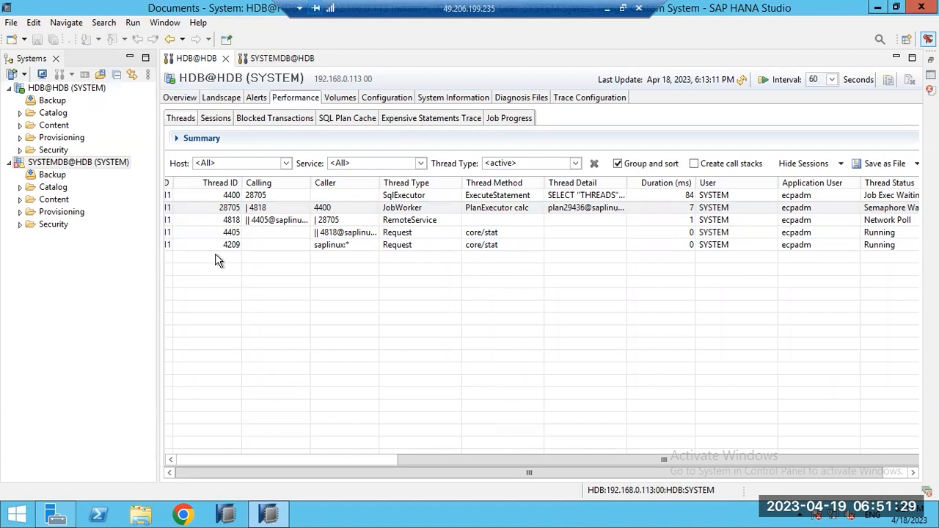
pyautogui.click(211, 122)
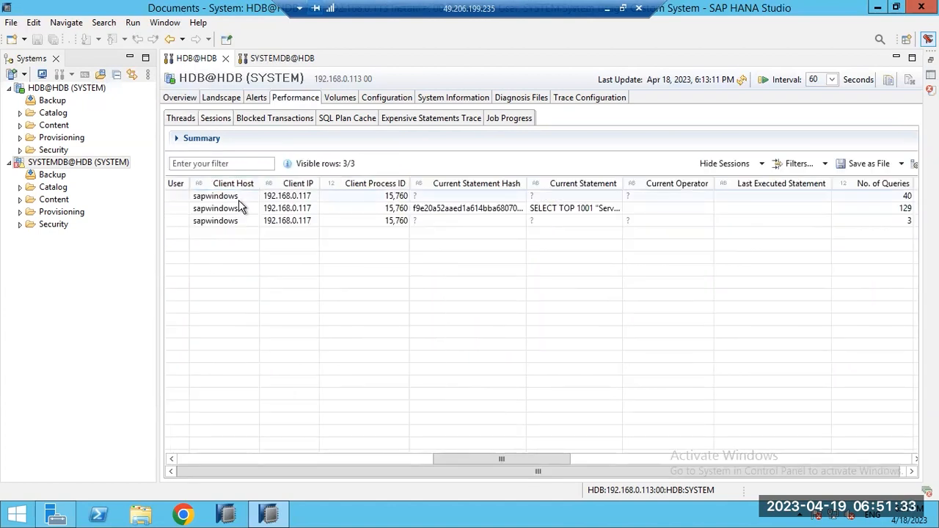
pyautogui.click(180, 97)
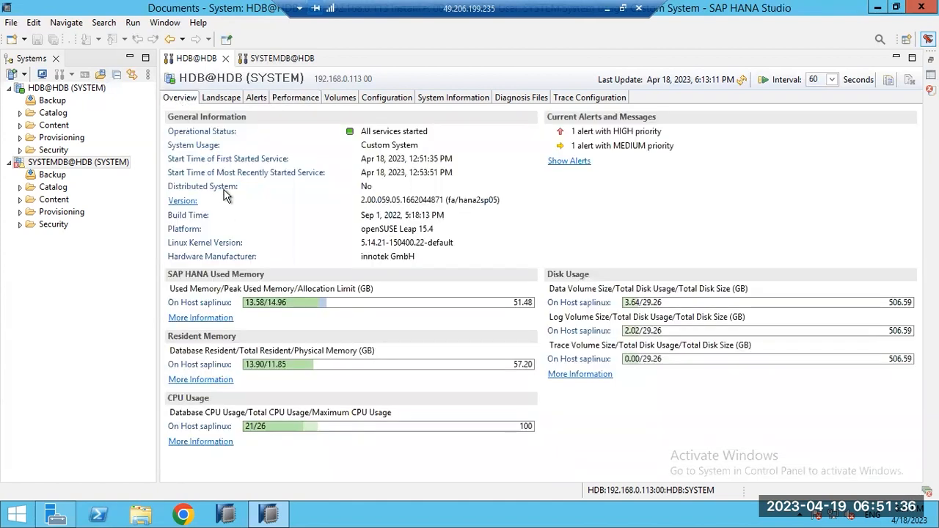
# Step: Review the Landscape's running services, then return to the Performance Threads list
pyautogui.click(217, 98)
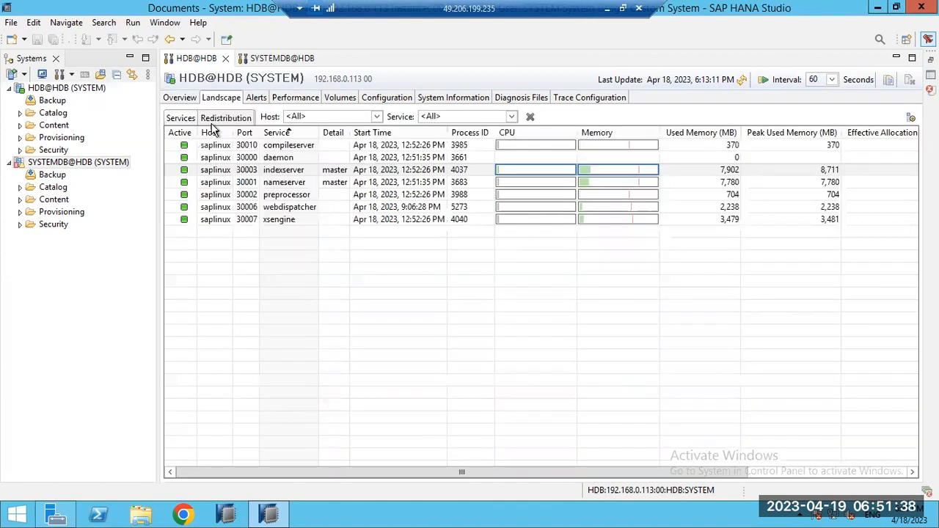
pyautogui.click(308, 98)
pyautogui.click(180, 121)
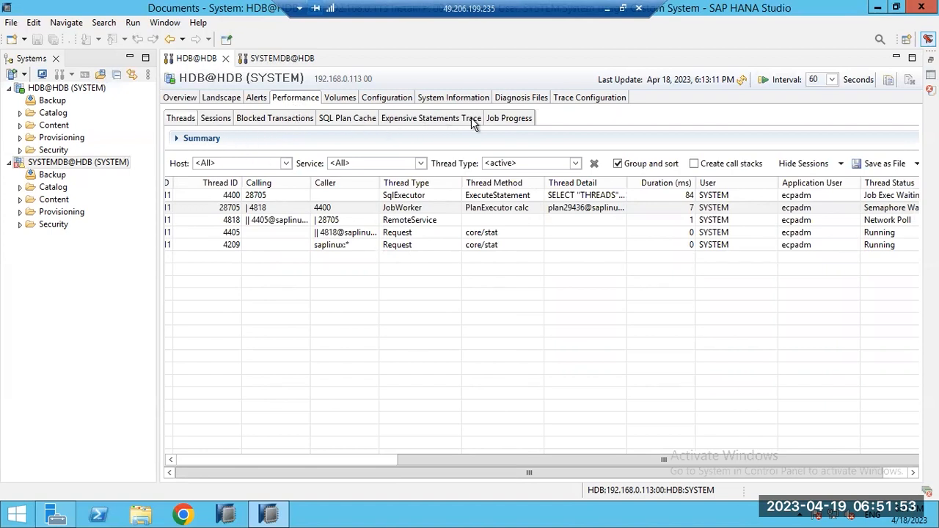
# Step: Alternate between the Sessions and Threads lists, ending on the empty Blocked Transactions view
pyautogui.click(212, 121)
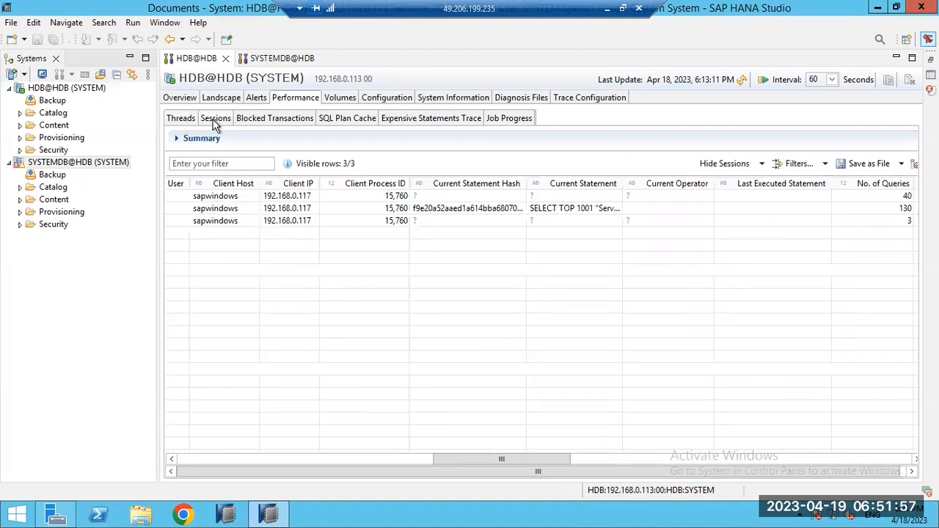
pyautogui.click(182, 121)
pyautogui.click(204, 125)
pyautogui.click(174, 122)
pyautogui.click(208, 122)
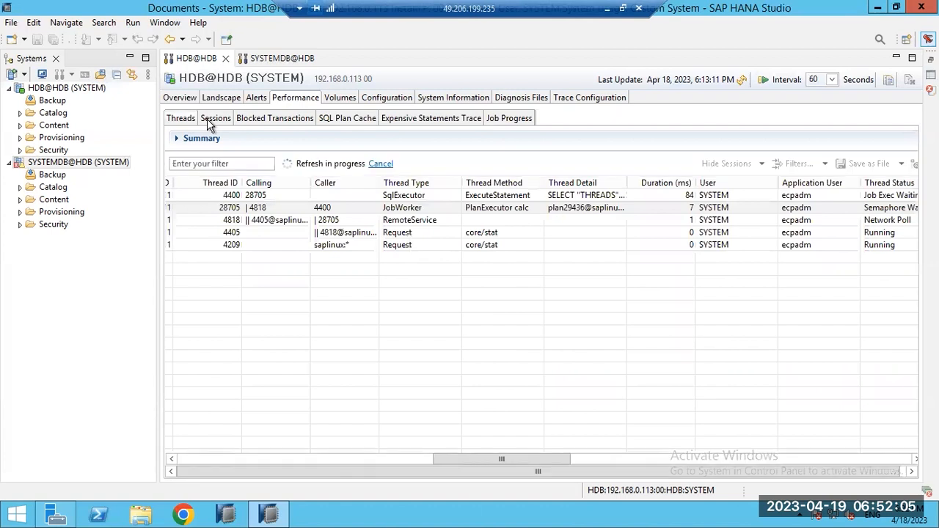
pyautogui.click(261, 121)
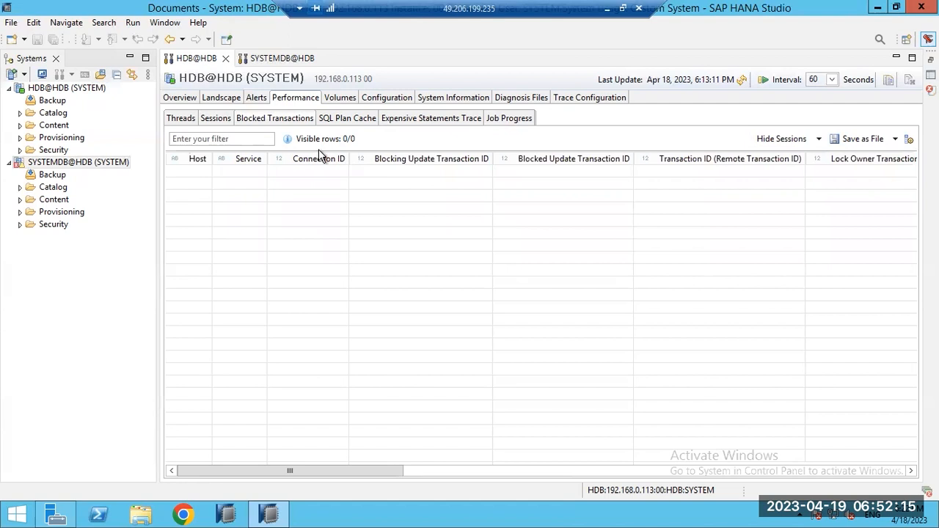
# Step: On the Volumes tab, inspect datavolume_0000.dat and the log segment files
pyautogui.click(340, 98)
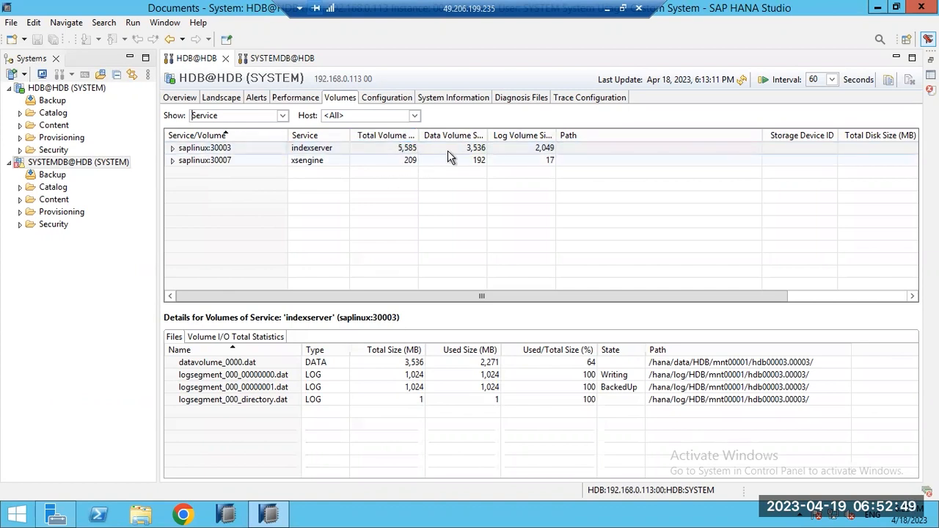
pyautogui.click(356, 365)
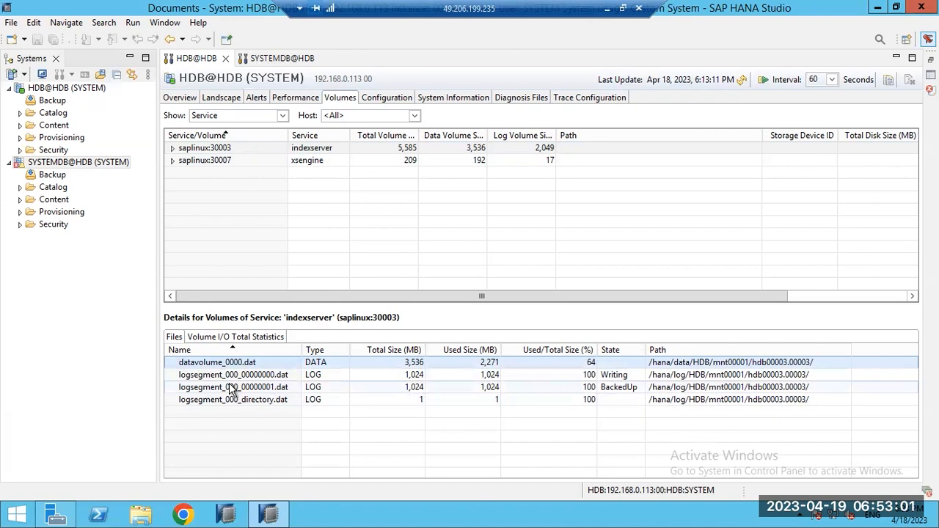
pyautogui.click(594, 376)
pyautogui.click(597, 387)
pyautogui.click(597, 377)
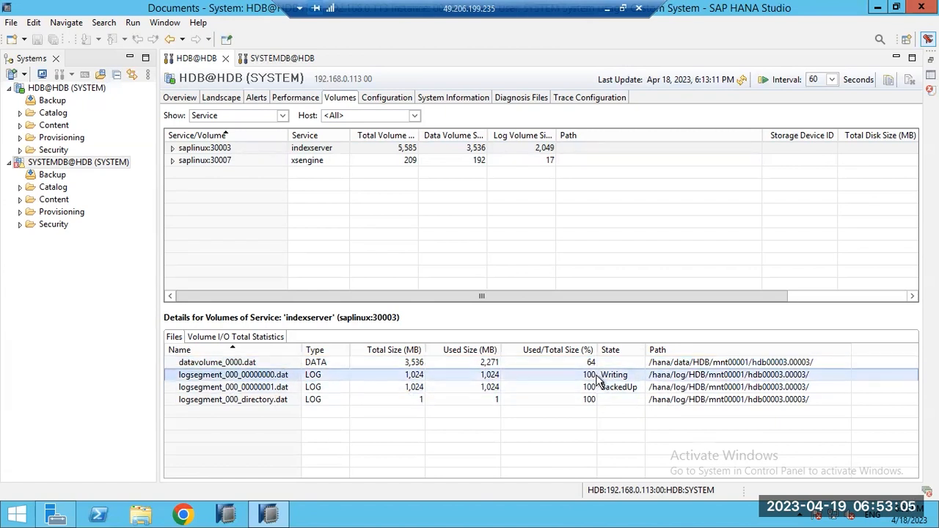
pyautogui.click(599, 388)
pyautogui.click(270, 377)
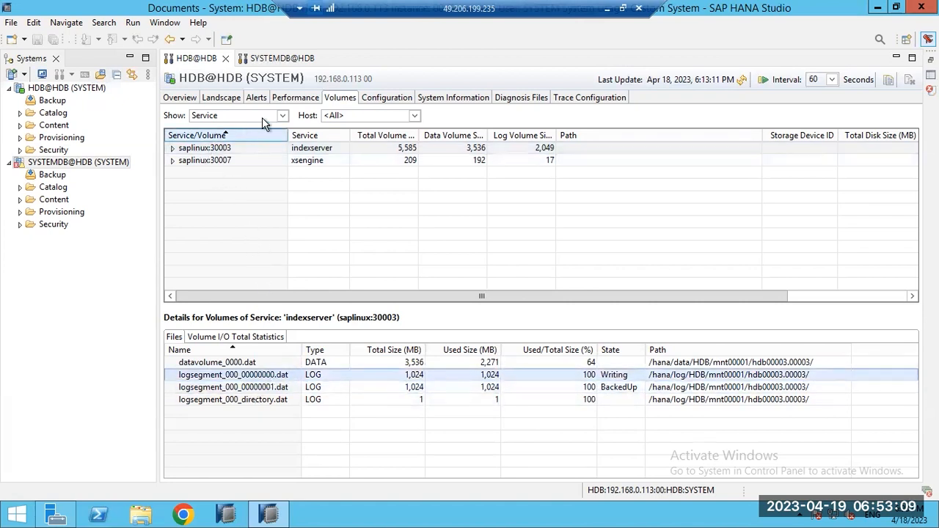
# Step: Group the volumes by Storage and minimize the Remote Desktop session
pyautogui.click(282, 115)
pyautogui.click(209, 138)
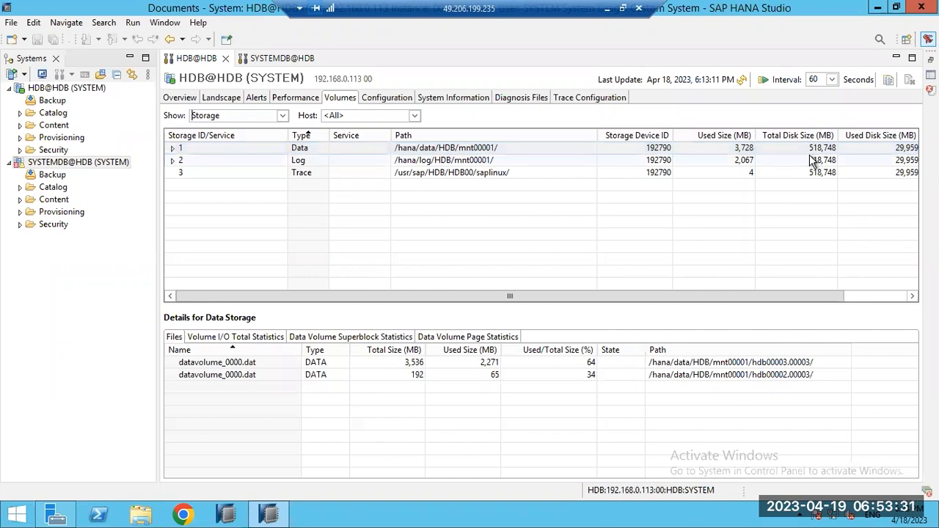
pyautogui.click(605, 8)
# Step: In the Linux terminal, run df -h and change into /hana/data
pyautogui.moveTo(470, 514)
pyautogui.click(475, 449)
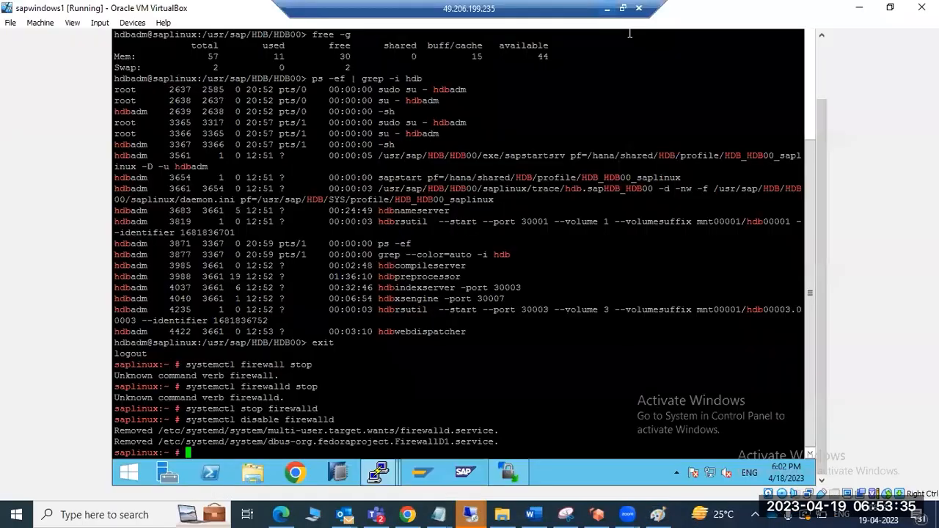
pyautogui.write('df -')
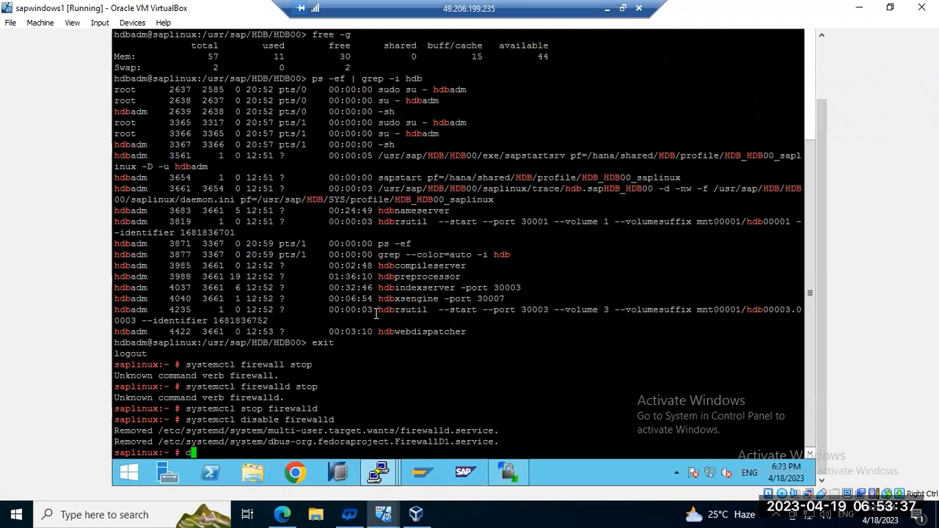
pyautogui.write('h')
pyautogui.press('Return')
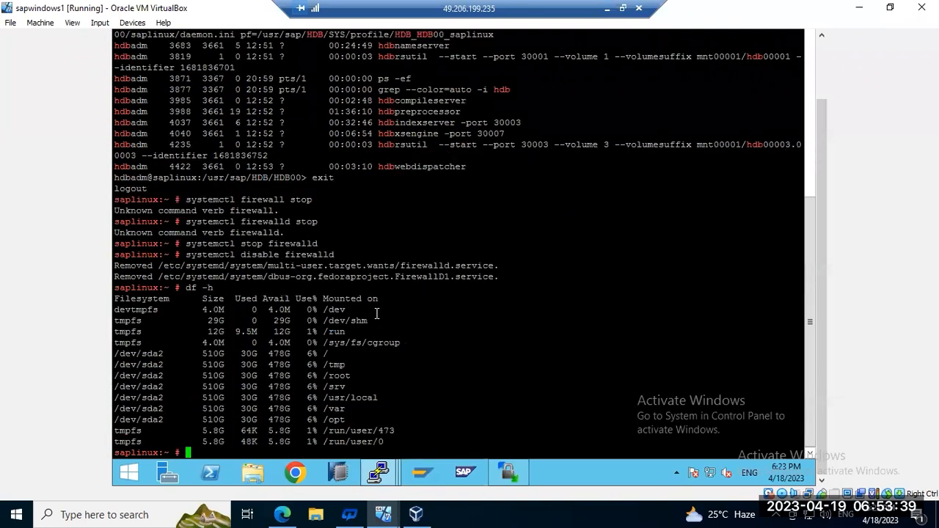
pyautogui.write('cd /')
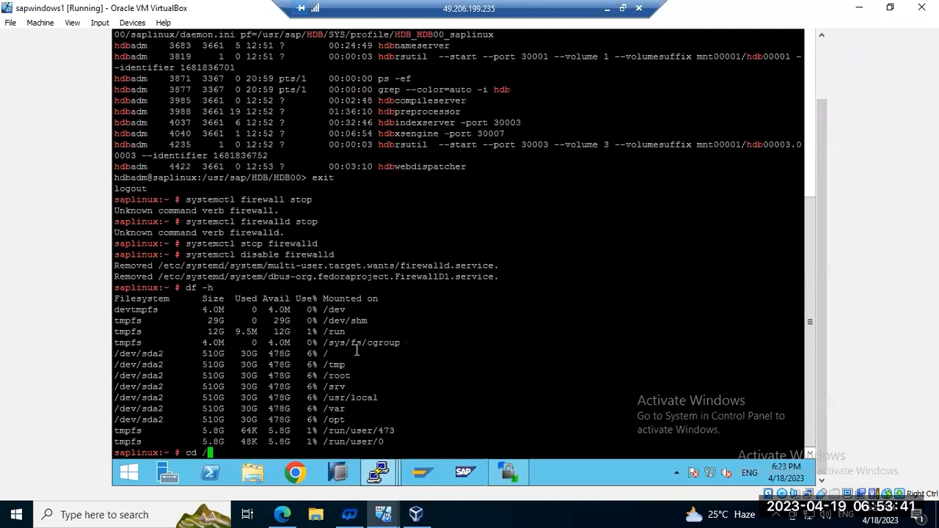
pyautogui.write('hana/data')
pyautogui.press('Return')
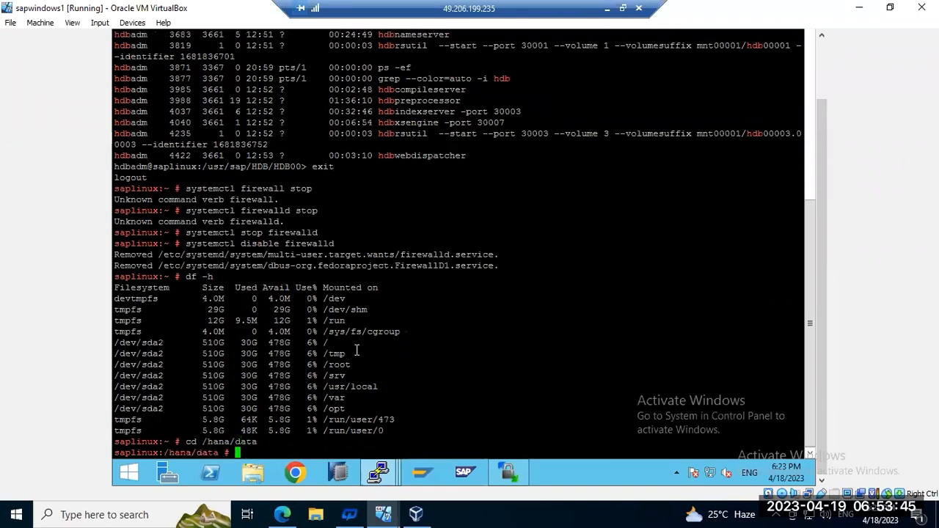
# Step: Check /hana/data sizes with du, correcting the invalid -sg option to du -h
pyautogui.write('du -sg /hana/data')
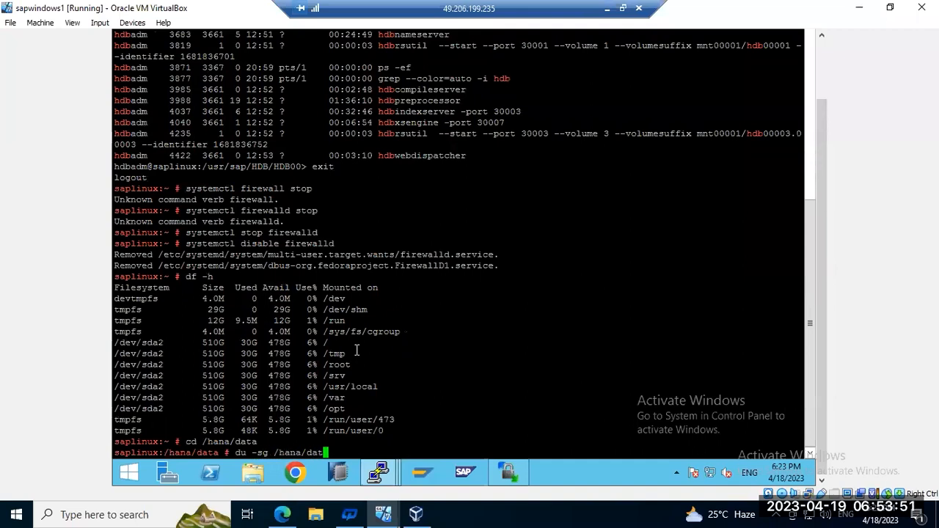
pyautogui.press('Return')
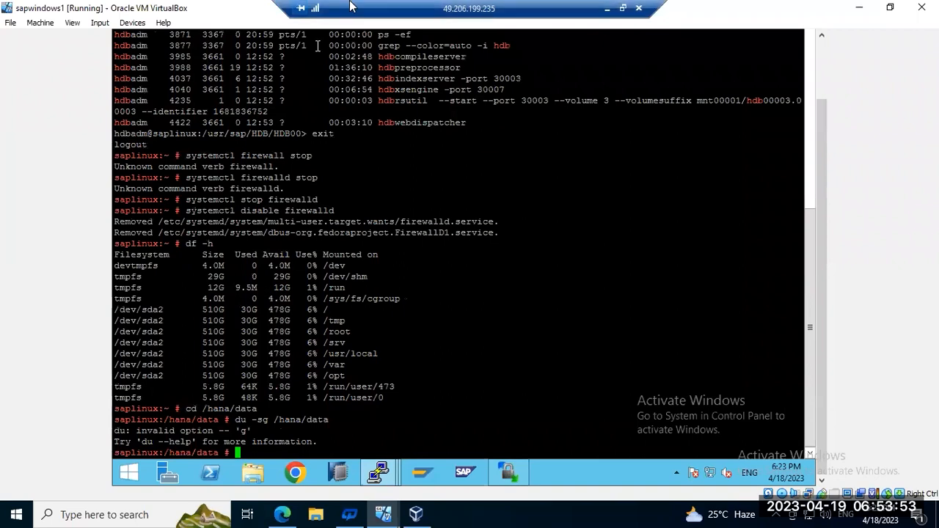
pyautogui.press('Up')
pyautogui.press('Left')
pyautogui.press('Left')
pyautogui.press('Left')
pyautogui.press('Left')
pyautogui.press('Left')
pyautogui.press('Left')
pyautogui.press('Left')
pyautogui.press('Left')
pyautogui.press('Left')
pyautogui.press('Left')
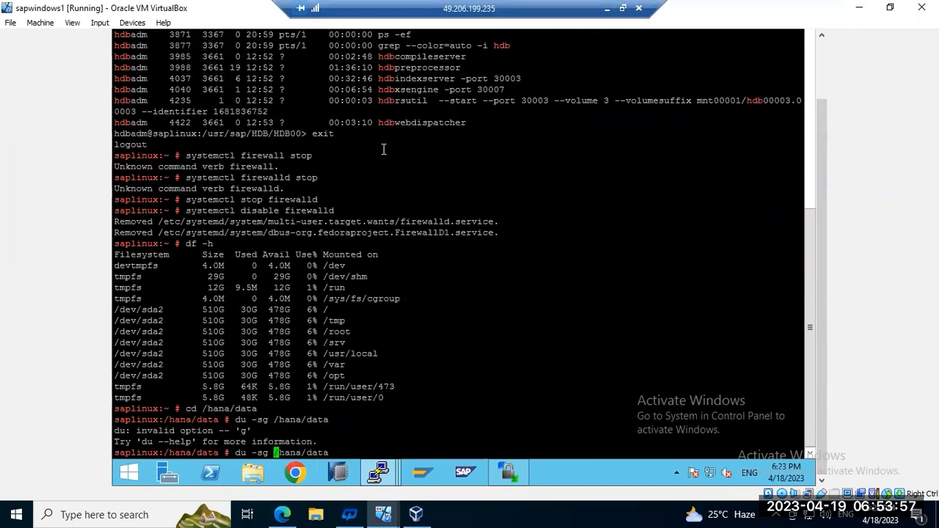
pyautogui.press('BackSpace')
pyautogui.press('BackSpace')
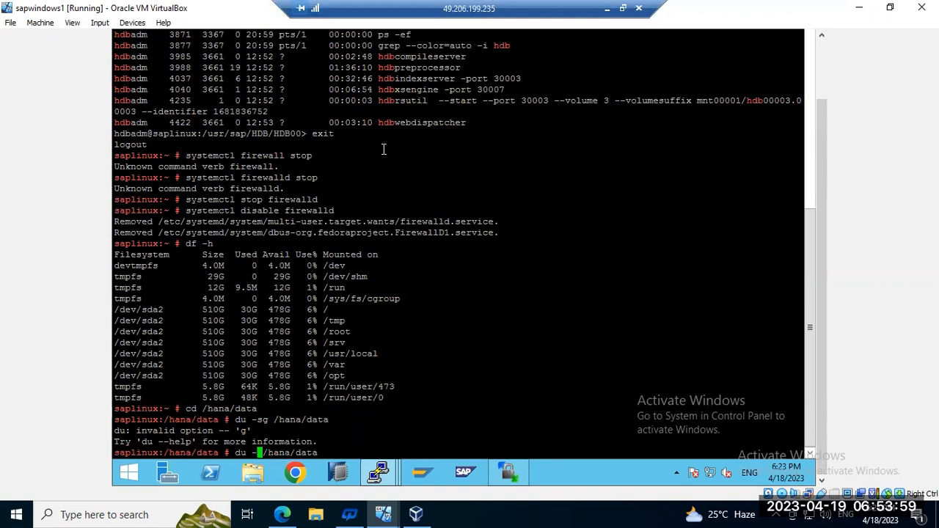
pyautogui.write('h')
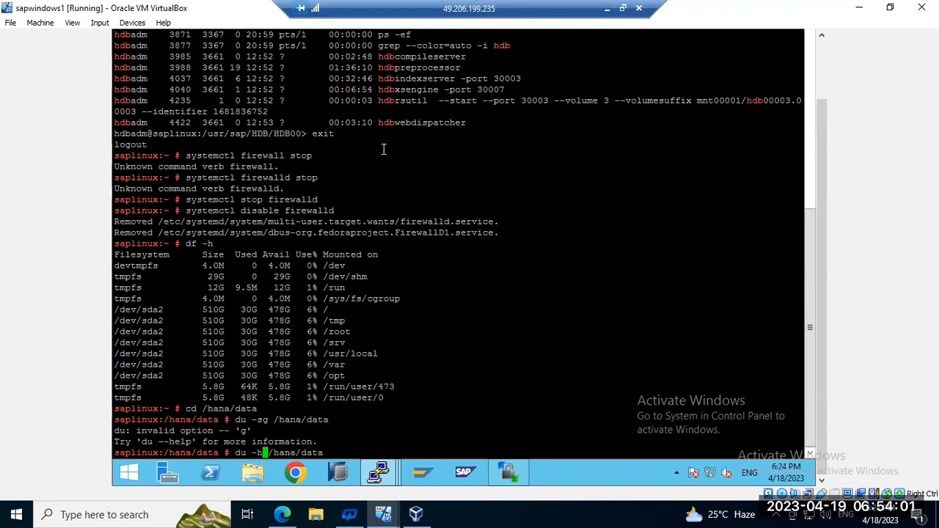
pyautogui.press('Return')
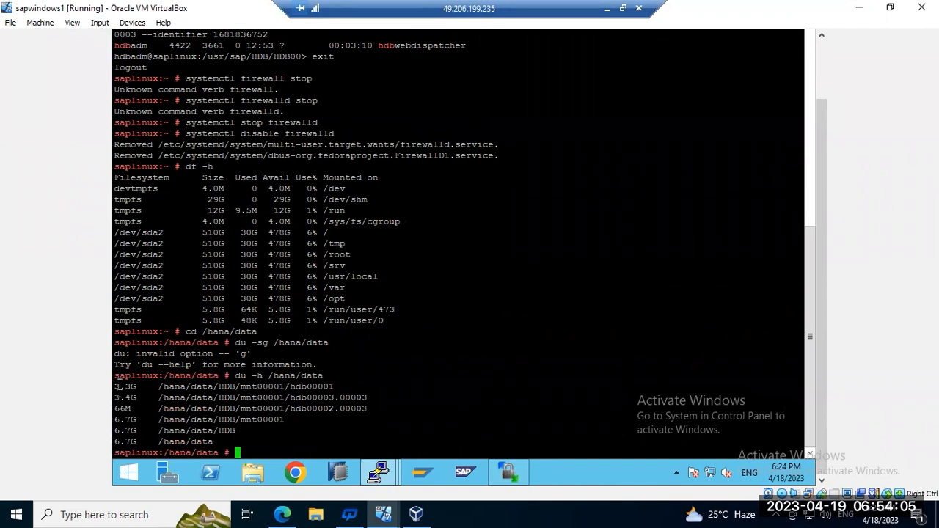
# Step: Highlight the du sizes and 6.7G total, then dismiss the VirtualBox drag error
pyautogui.moveTo(116, 383); pyautogui.dragTo(223, 398)
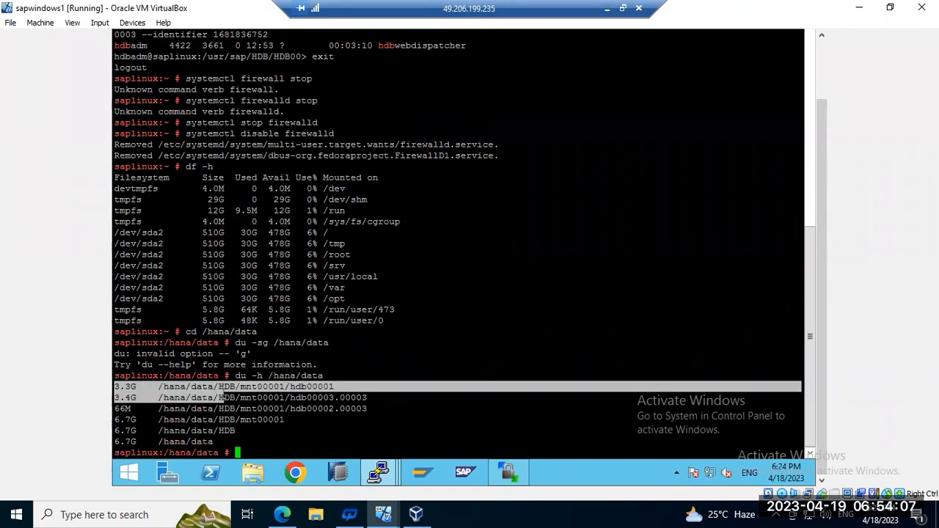
pyautogui.moveTo(138, 416); pyautogui.dragTo(116, 443)
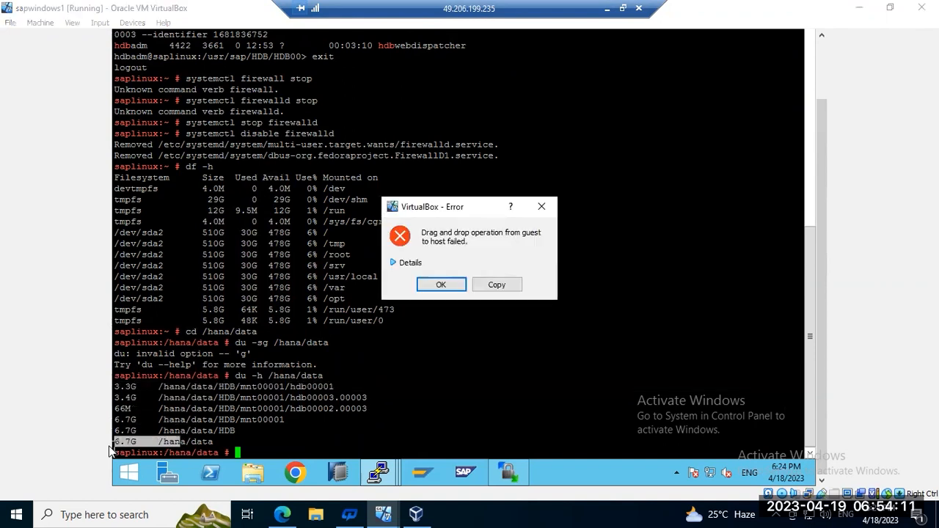
pyautogui.click(411, 264)
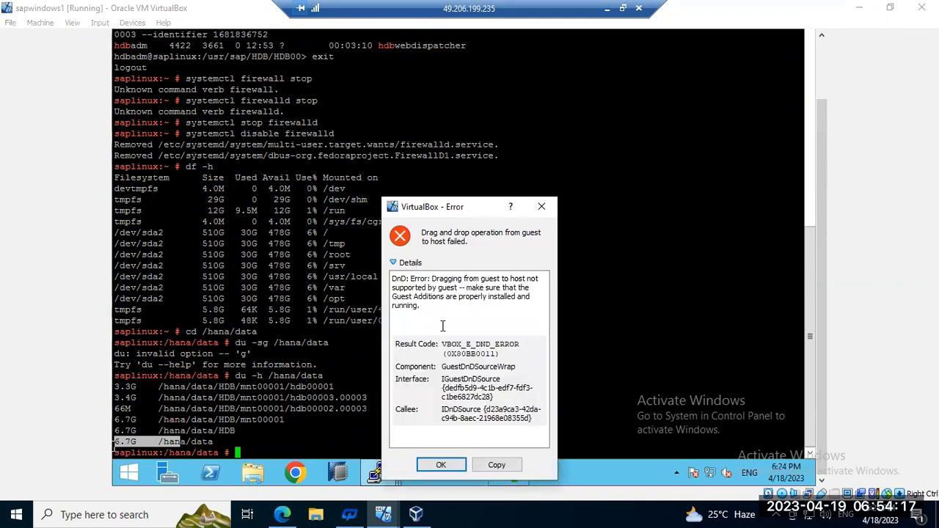
pyautogui.click(440, 465)
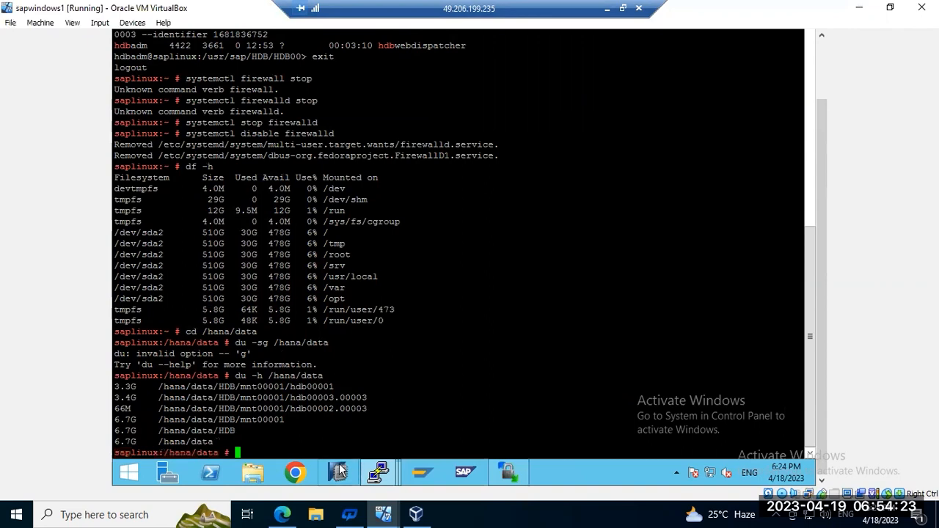
# Step: Minimize Remote Desktop to glance at Paint, then return to SAP HANA Studio's storage view
pyautogui.moveTo(395, 504)
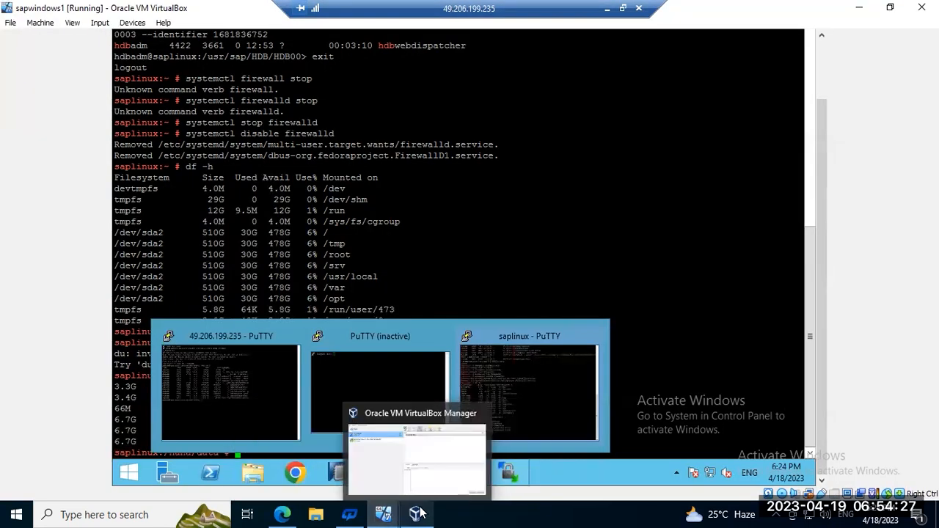
pyautogui.click(609, 8)
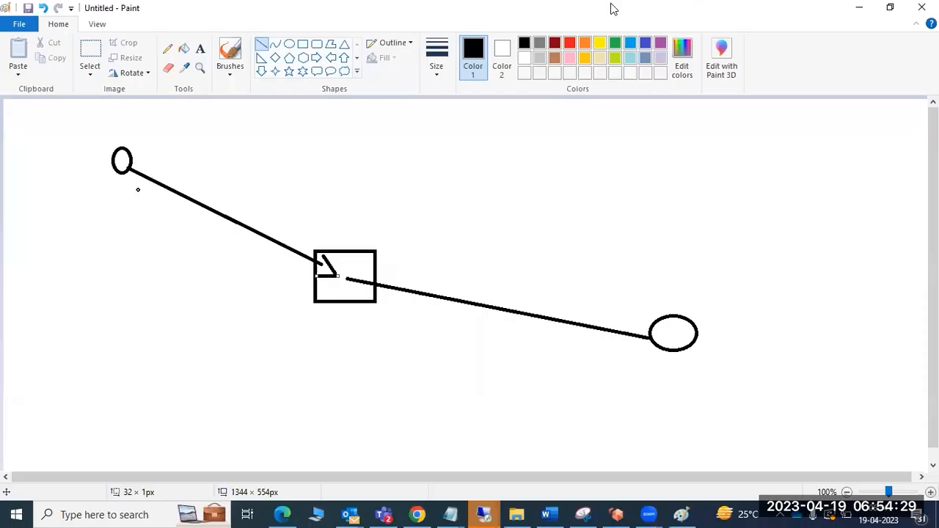
pyautogui.click(570, 446)
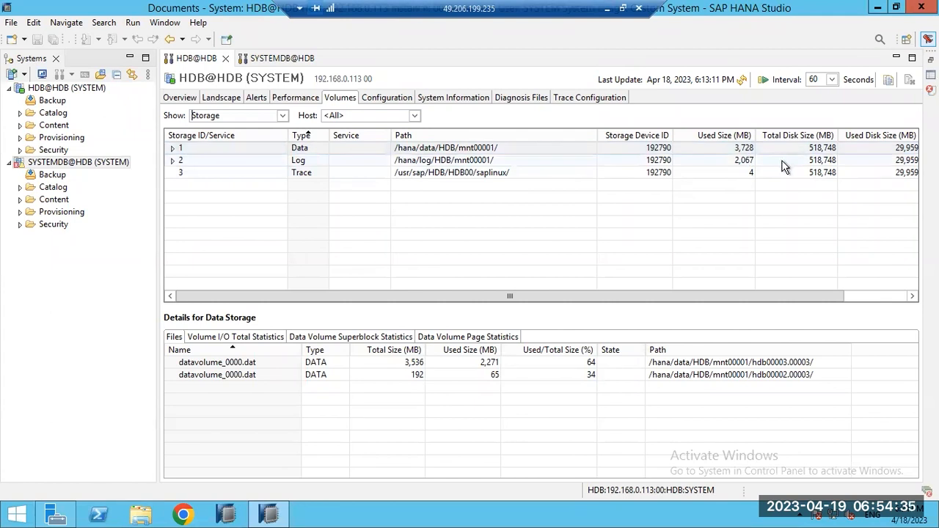
# Step: Refresh the volume figures and compare the Overview's disk usage with the Volumes tab
pyautogui.click(742, 81)
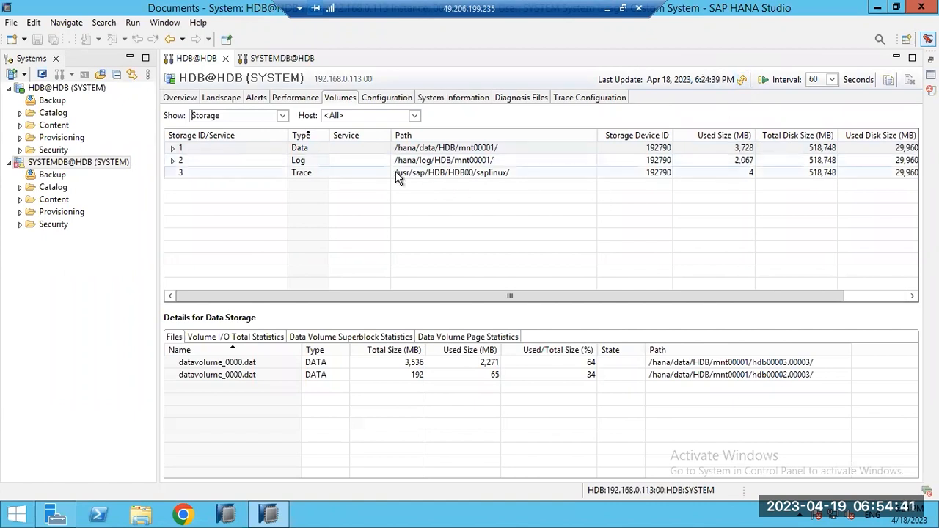
pyautogui.click(177, 97)
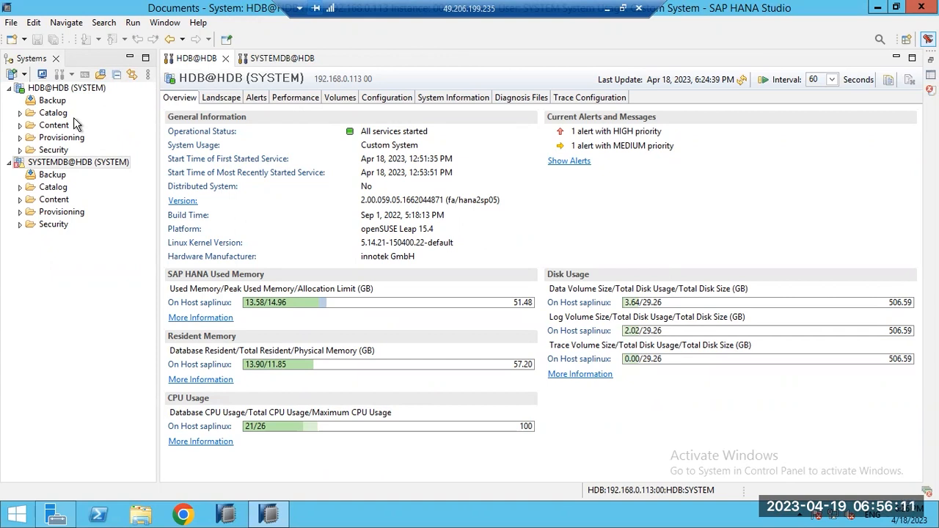
pyautogui.click(334, 99)
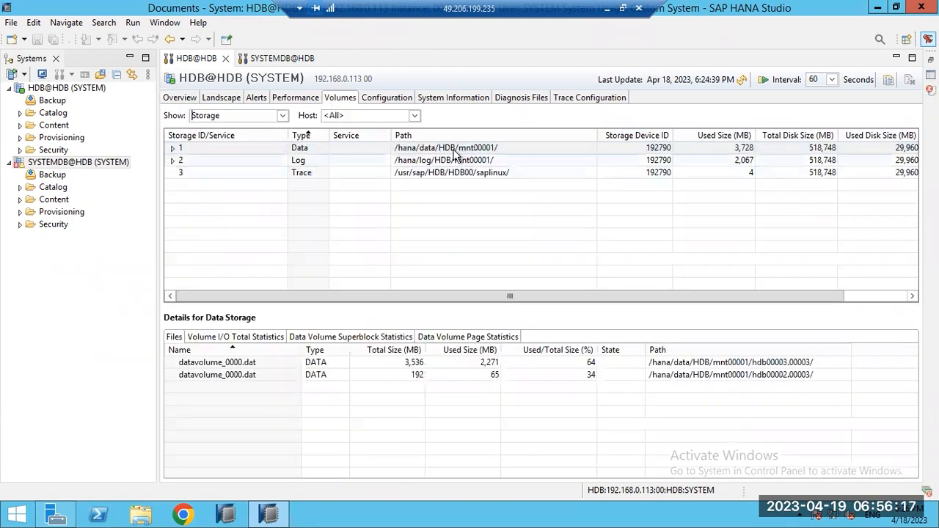
pyautogui.click(174, 99)
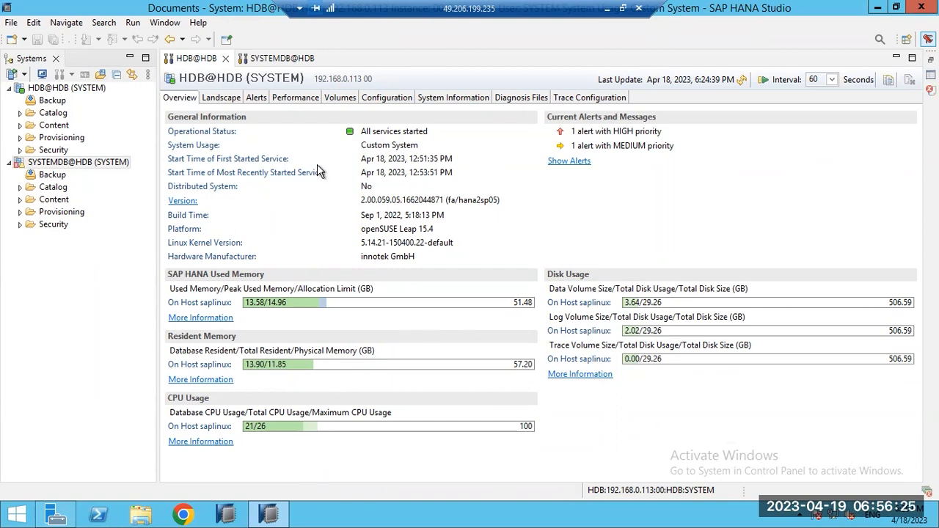
pyautogui.click(342, 101)
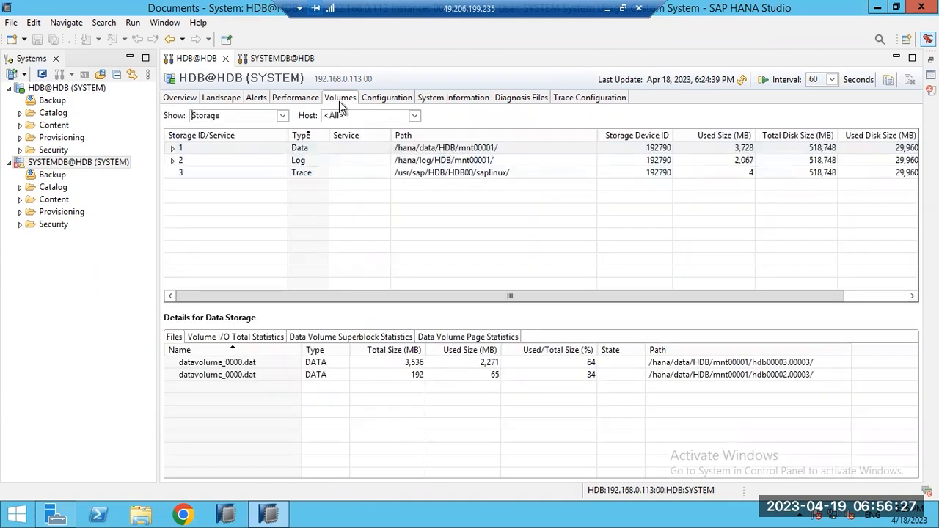
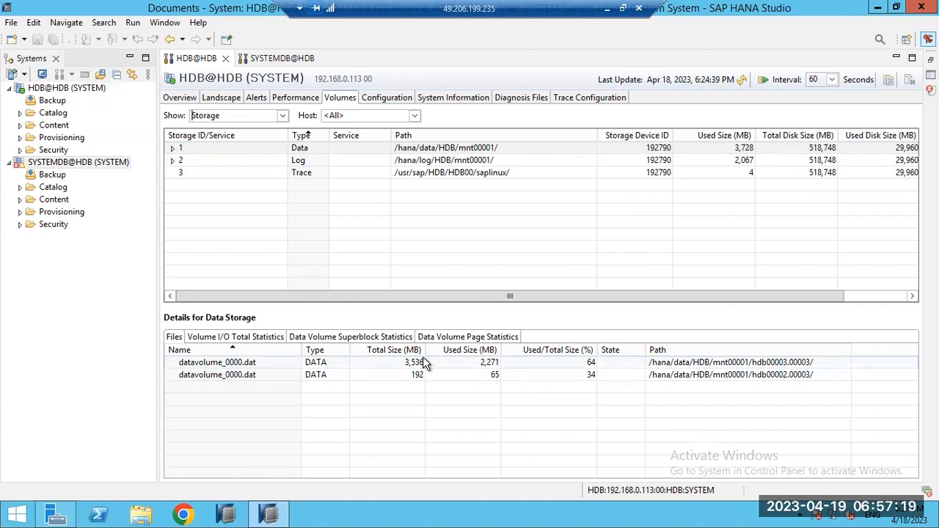
# Step: Show the HDB system's Configuration page, listing global.ini, indexserver.ini and other .ini files
pyautogui.click(382, 100)
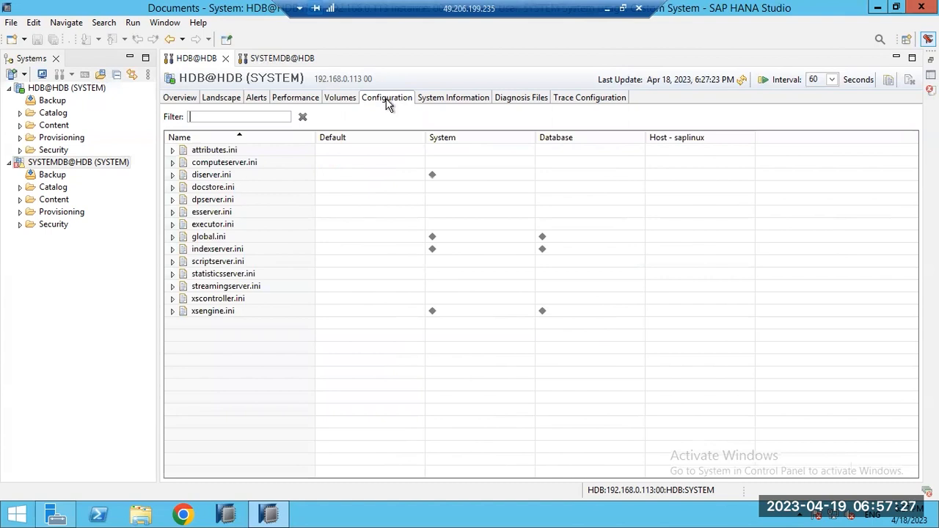
# Step: Expand the System statements folder, tour Alerts, Performance, Volumes and Configuration, then select Blocked Transactions
pyautogui.click(452, 99)
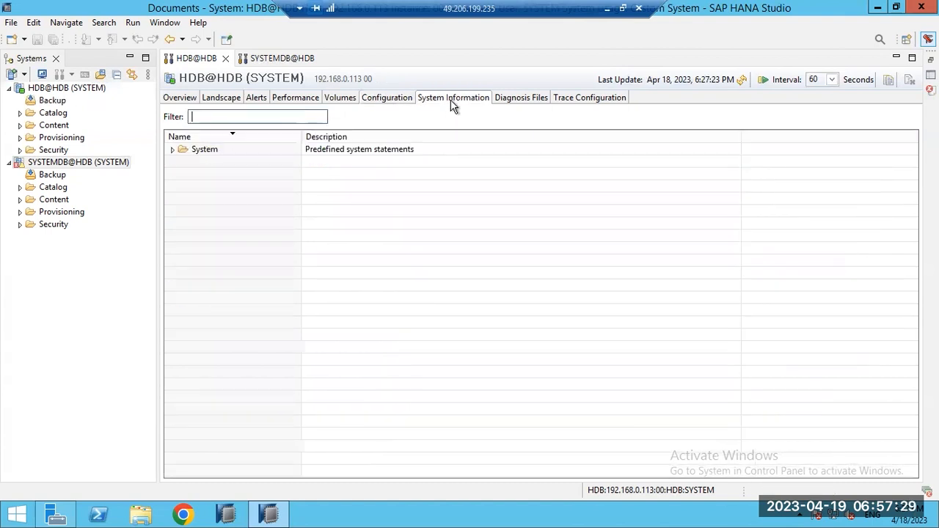
pyautogui.click(173, 149)
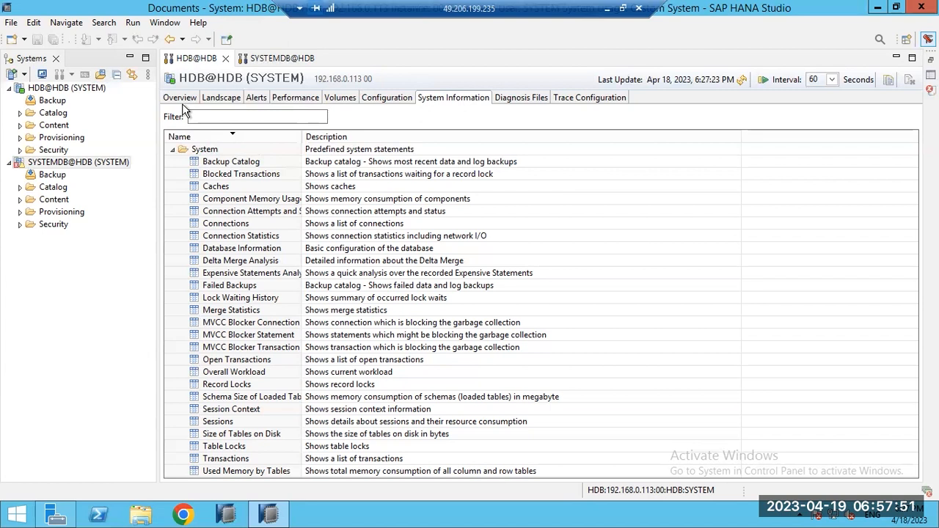
pyautogui.click(256, 100)
pyautogui.click(287, 100)
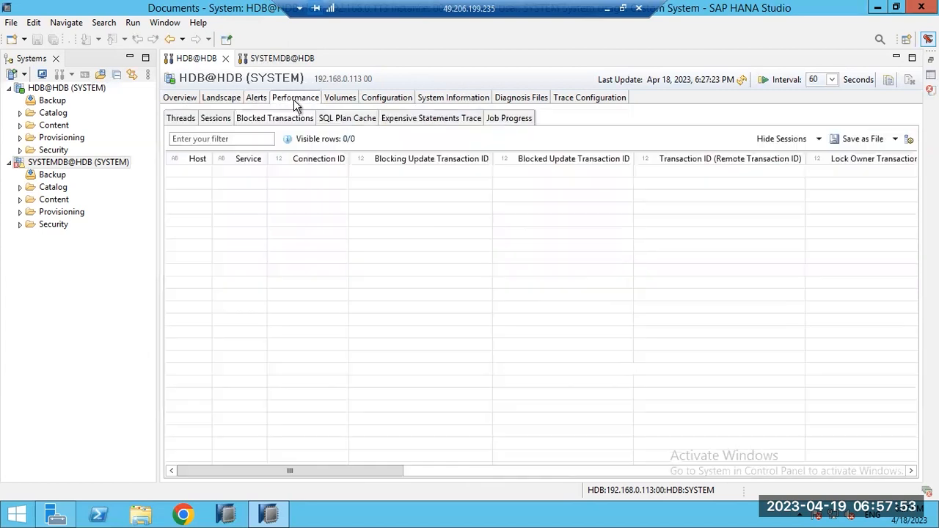
pyautogui.click(337, 103)
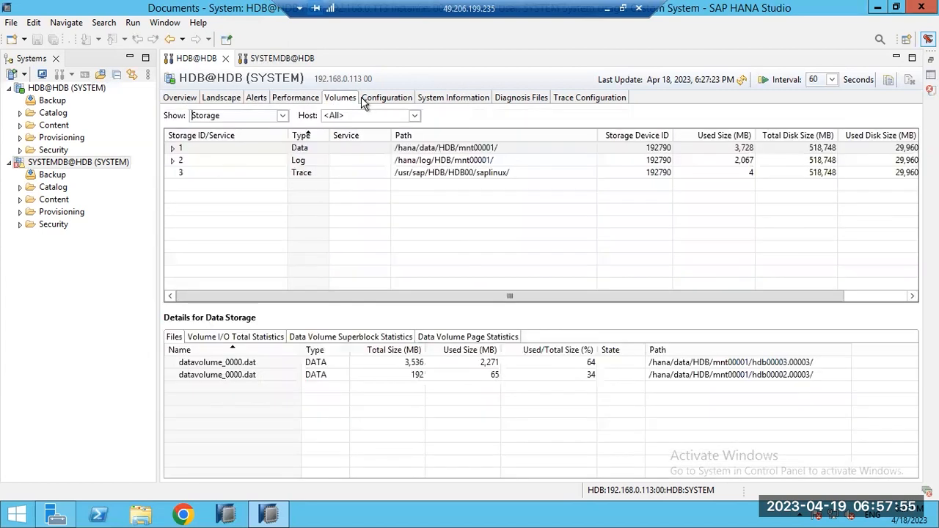
pyautogui.click(381, 103)
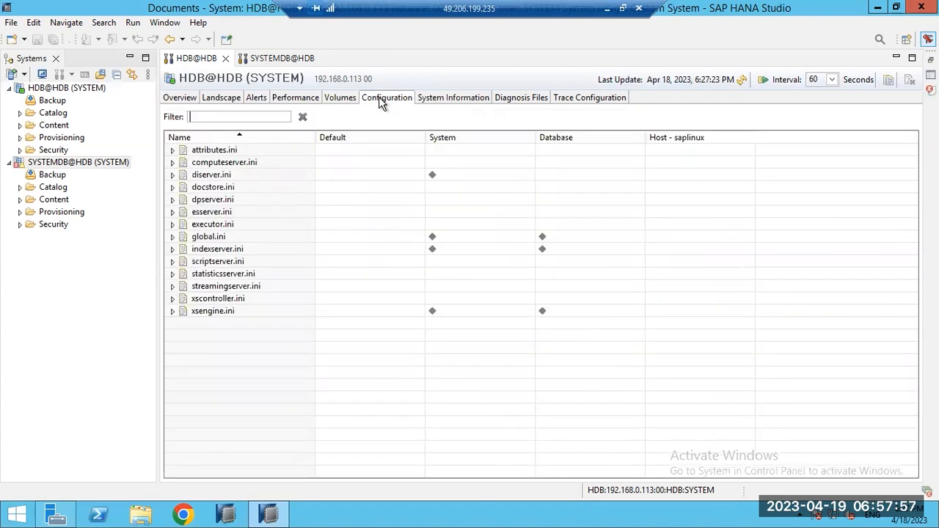
pyautogui.click(450, 105)
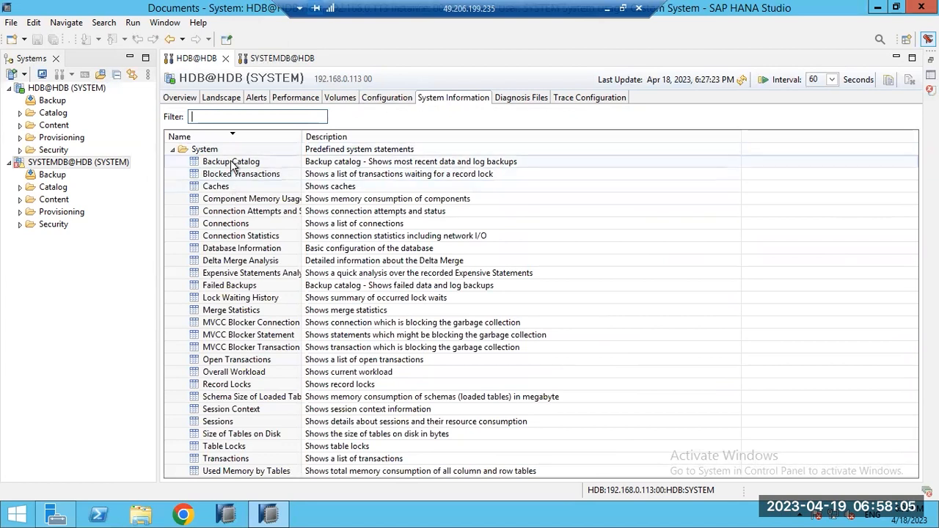
pyautogui.click(244, 182)
pyautogui.rightClick(245, 182)
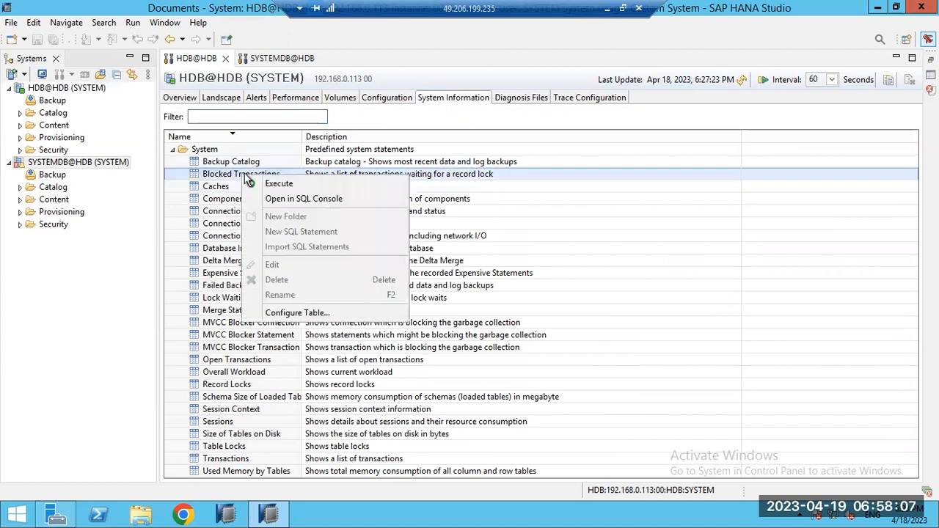
pyautogui.click(270, 184)
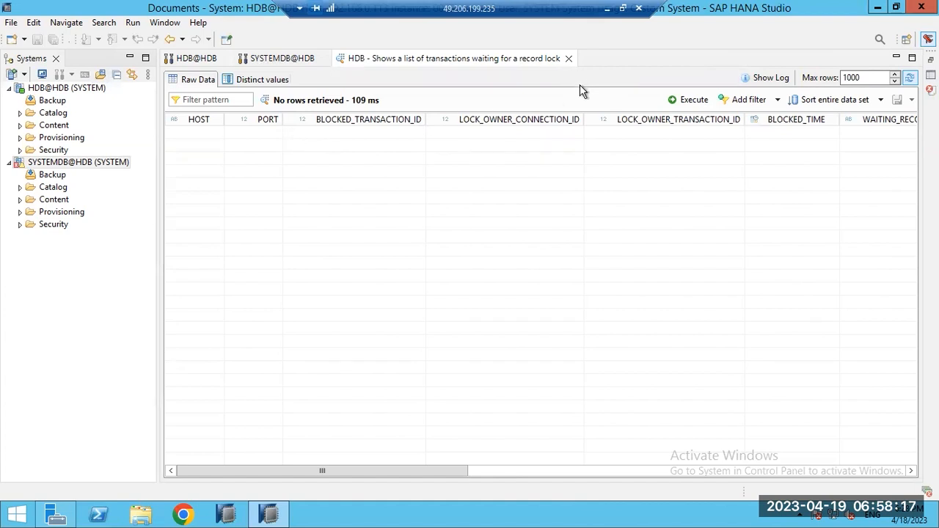
pyautogui.click(568, 58)
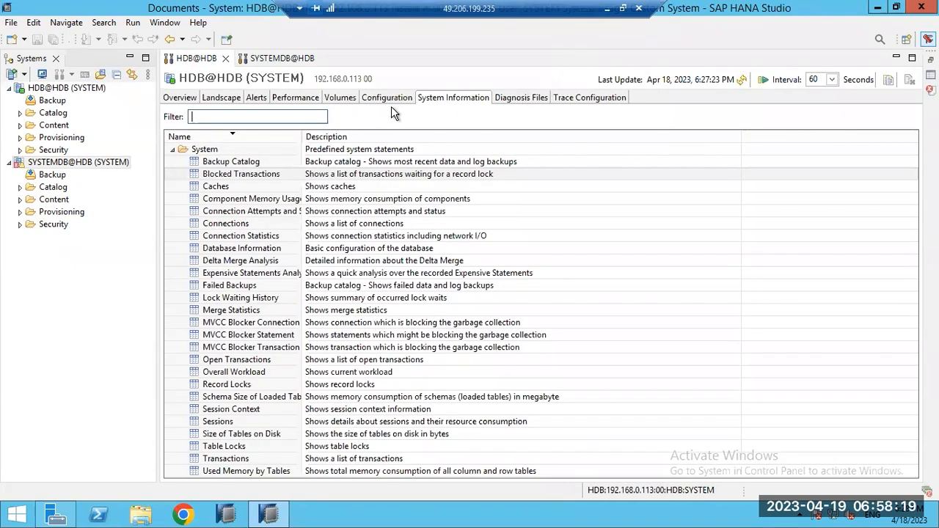
pyautogui.click(284, 98)
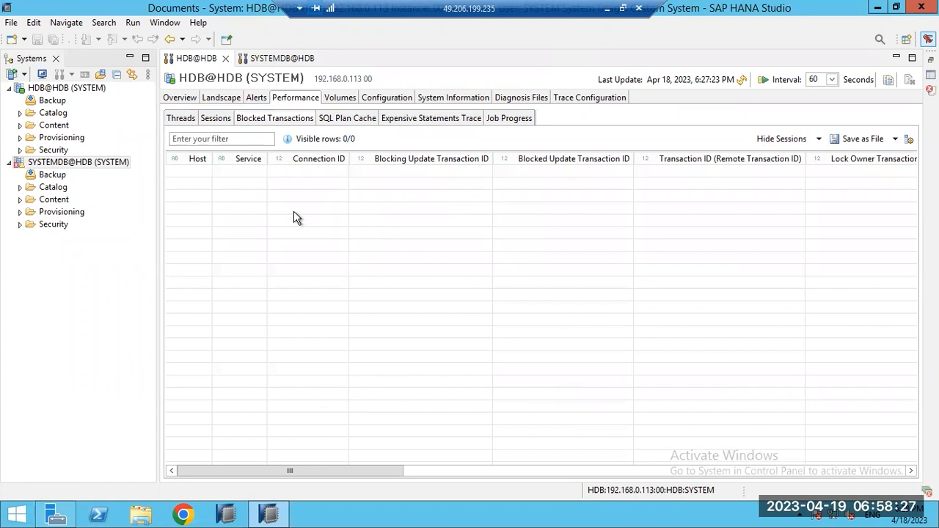
pyautogui.click(451, 98)
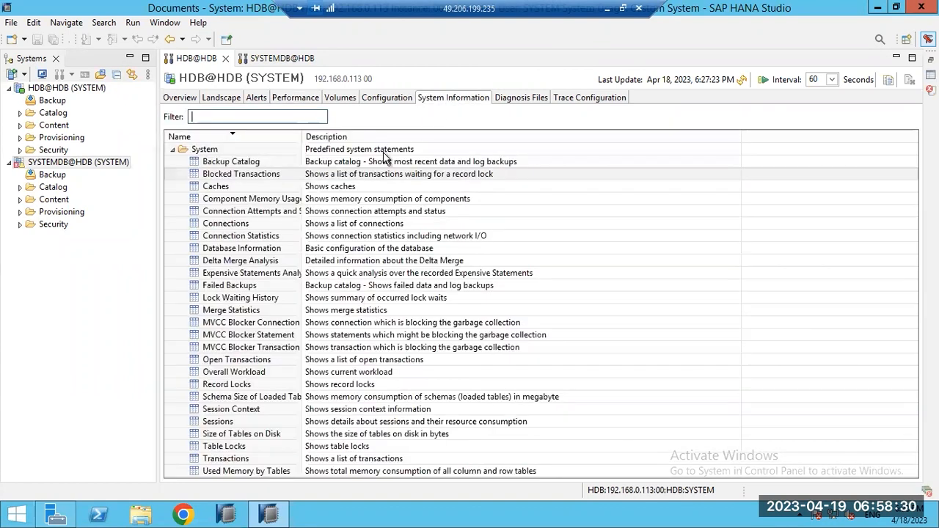
pyautogui.click(229, 229)
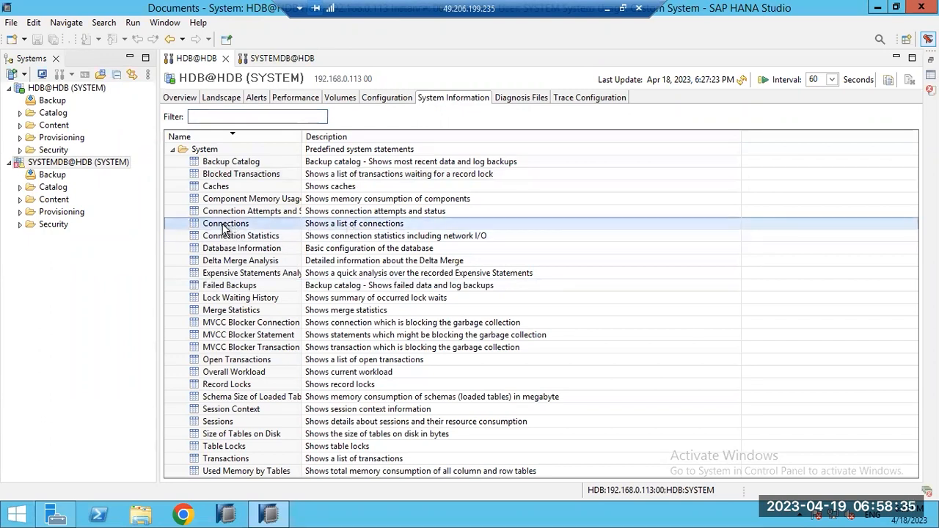
pyautogui.rightClick(225, 230)
pyautogui.click(239, 234)
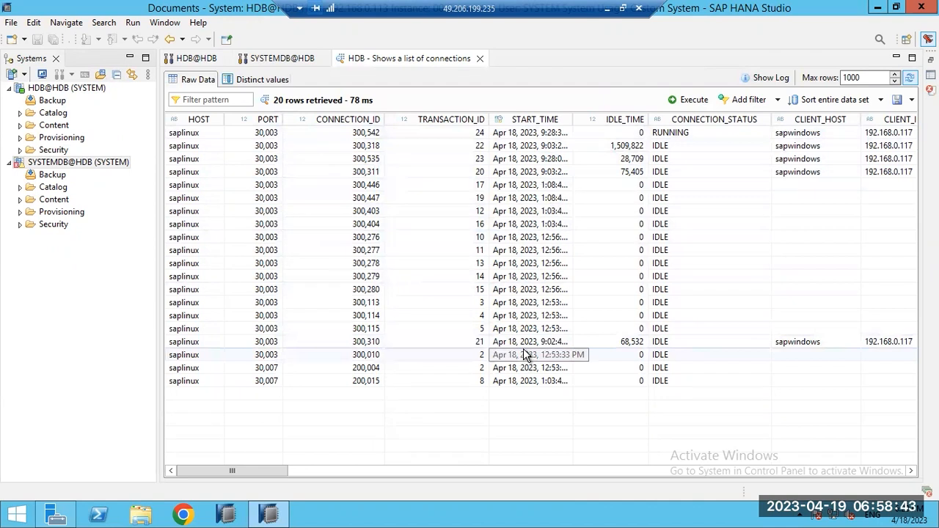
pyautogui.click(619, 149)
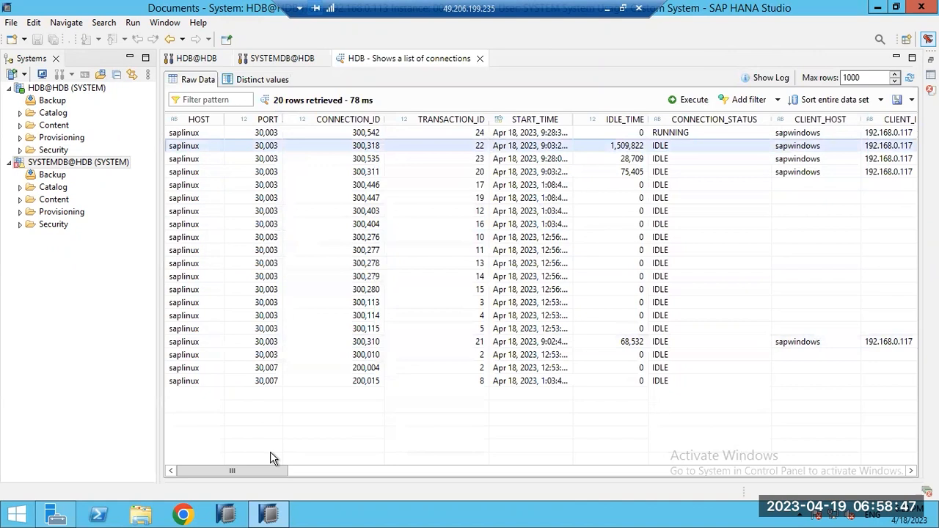
pyautogui.moveTo(265, 470); pyautogui.dragTo(334, 471)
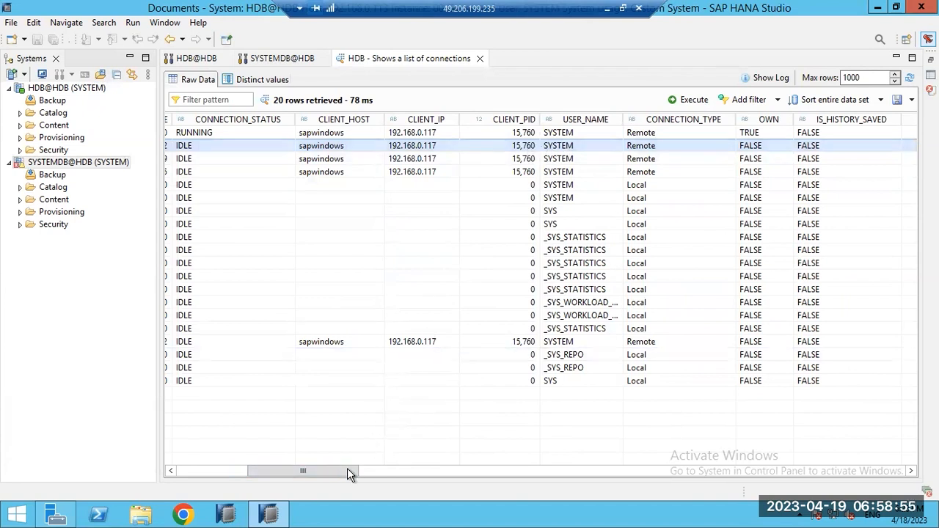
pyautogui.moveTo(355, 475); pyautogui.dragTo(205, 469)
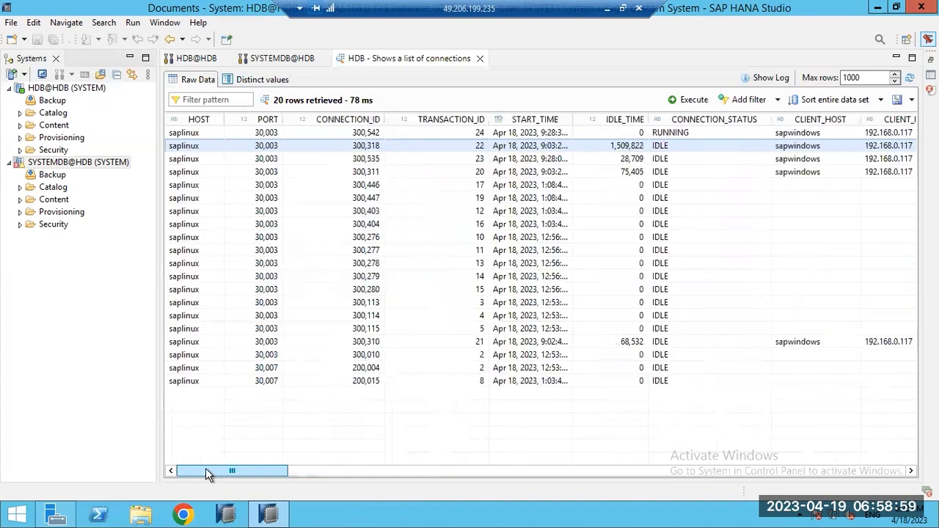
pyautogui.click(480, 58)
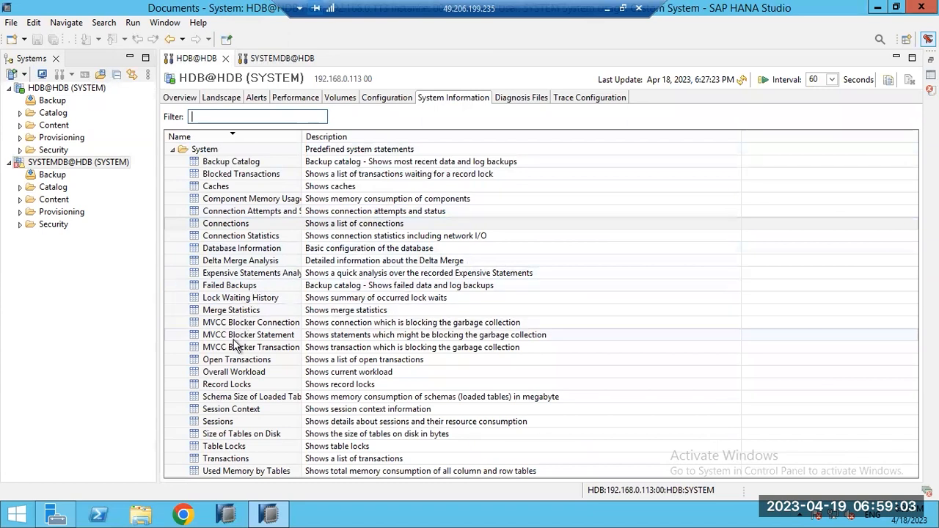
pyautogui.rightClick(229, 267)
pyautogui.click(258, 275)
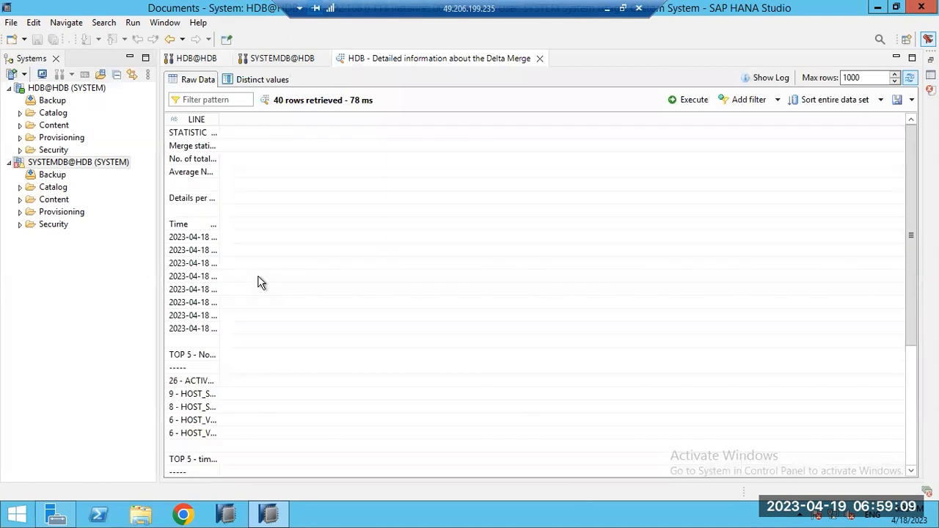
pyautogui.moveTo(220, 120); pyautogui.dragTo(487, 161)
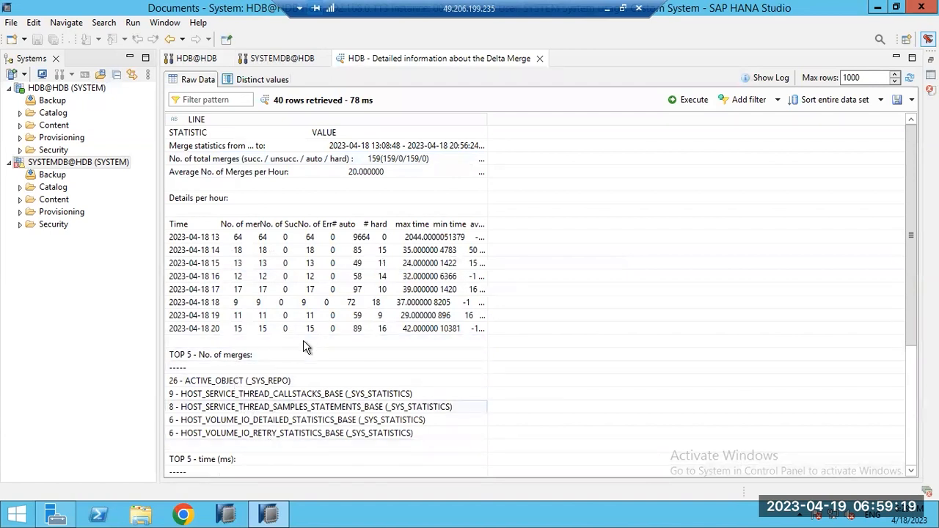
pyautogui.click(539, 58)
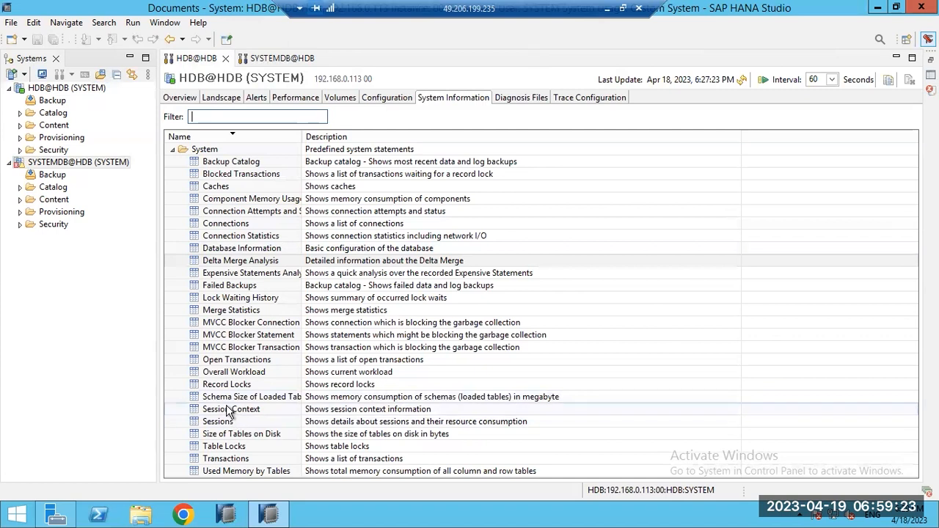
pyautogui.rightClick(227, 376)
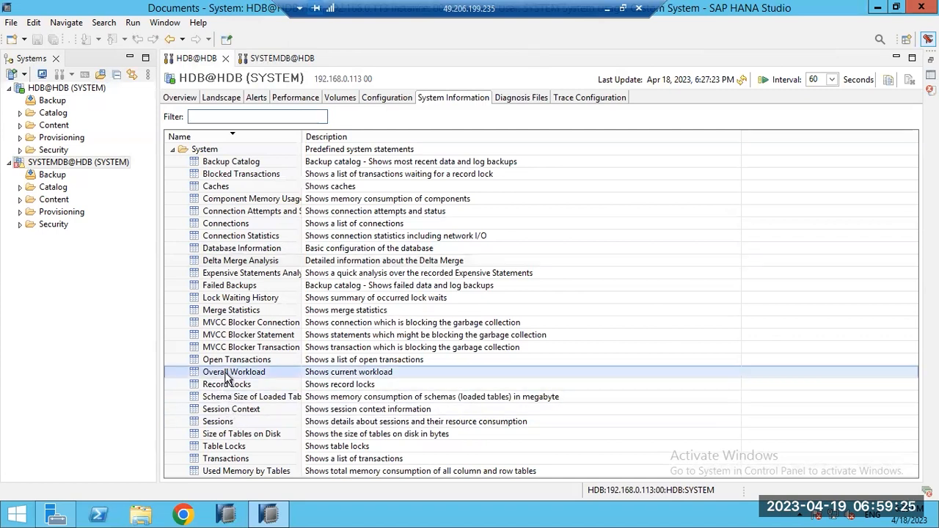
pyautogui.click(264, 234)
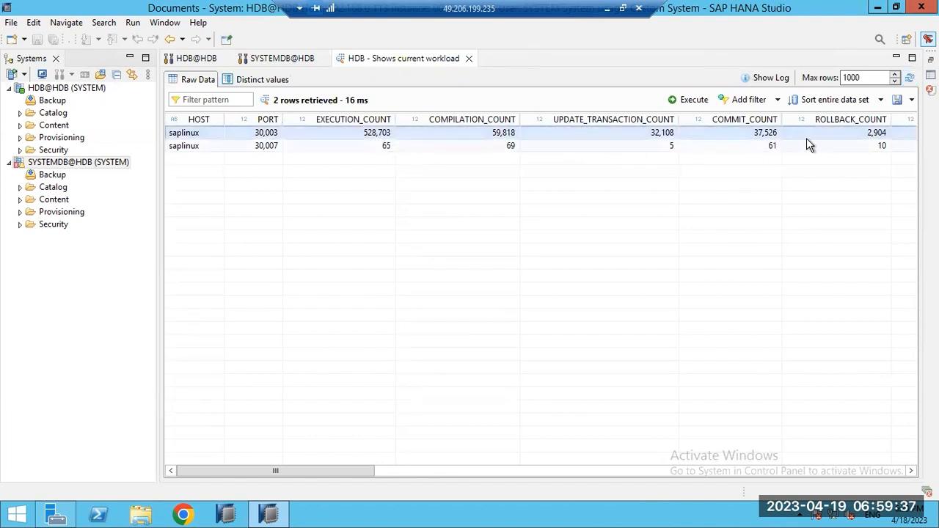
pyautogui.click(899, 100)
pyautogui.click(865, 121)
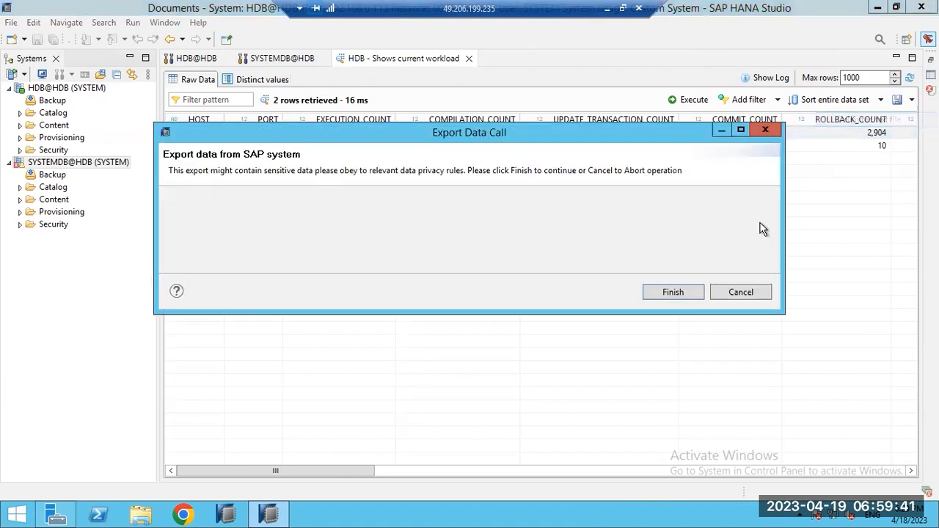
pyautogui.click(655, 293)
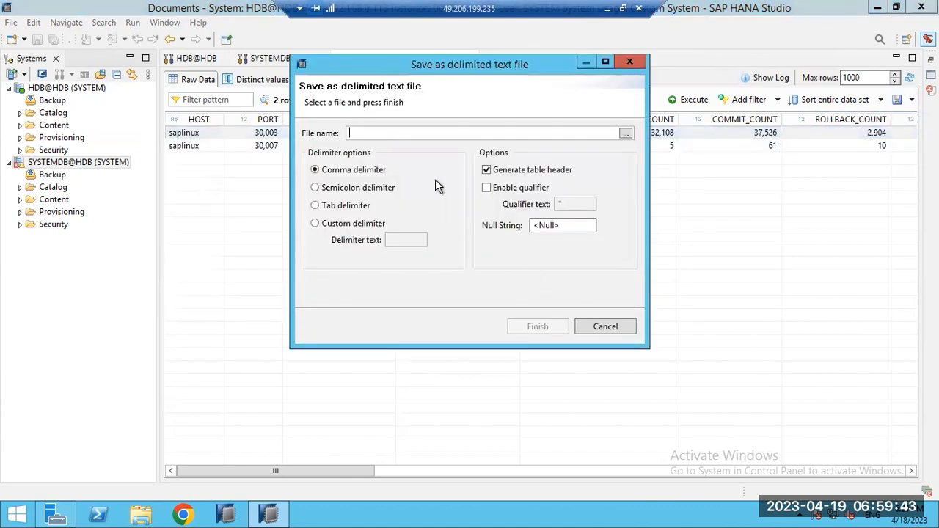
pyautogui.click(593, 320)
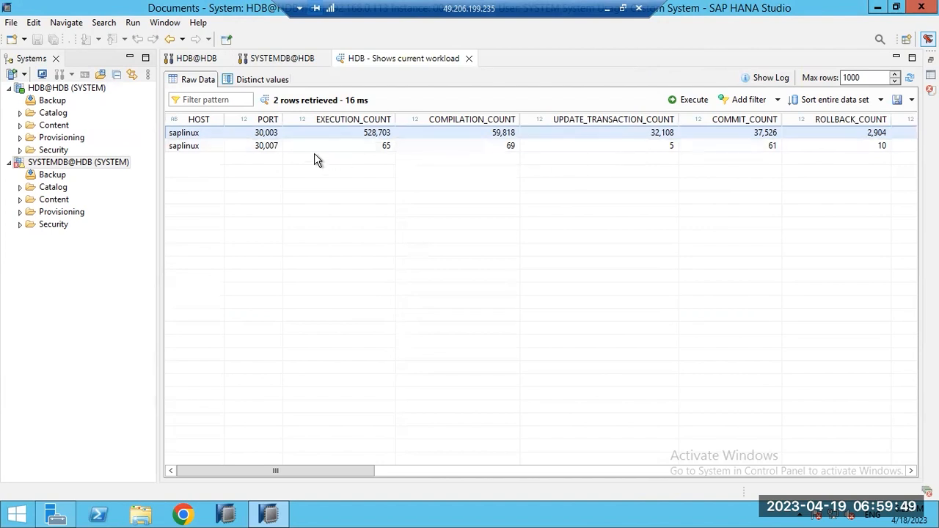
pyautogui.click(468, 58)
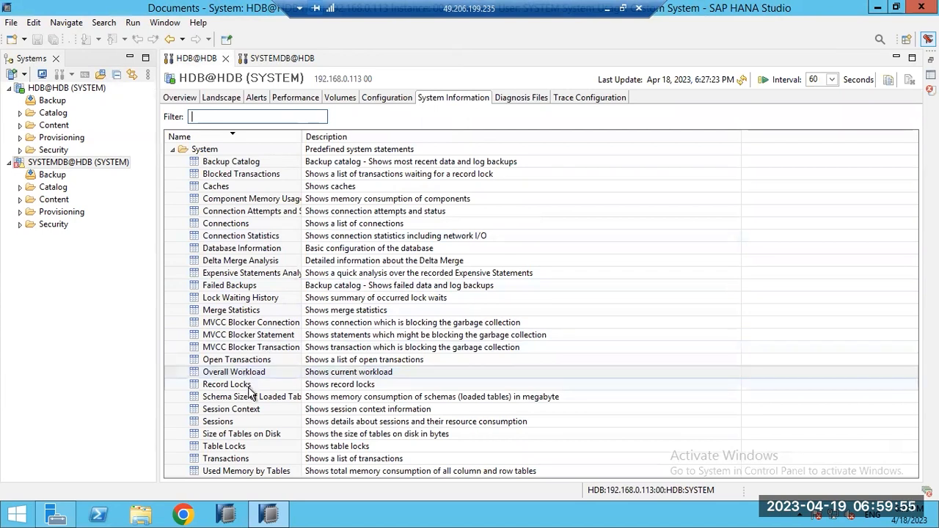
# Step: Execute Size of Tables on Disk and sort its 848 result rows by SCHEMA_NAME
pyautogui.rightClick(227, 436)
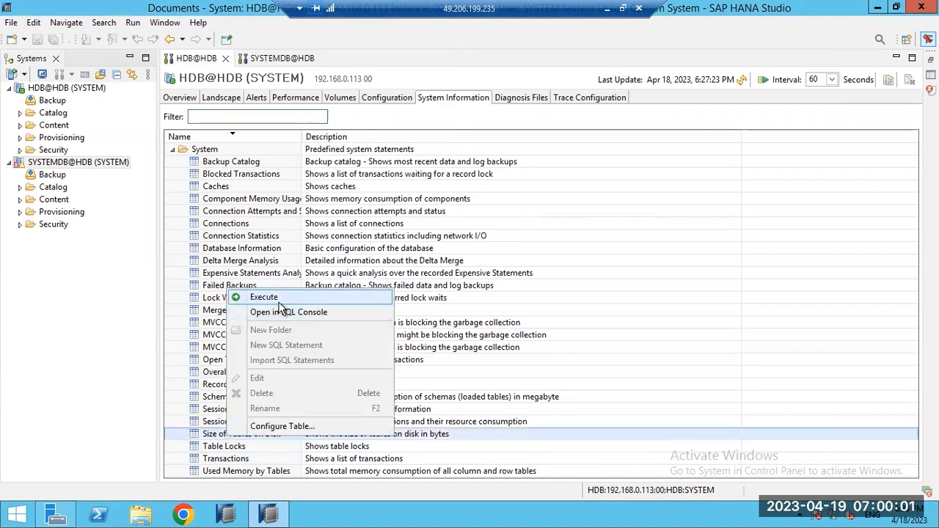
pyautogui.click(279, 299)
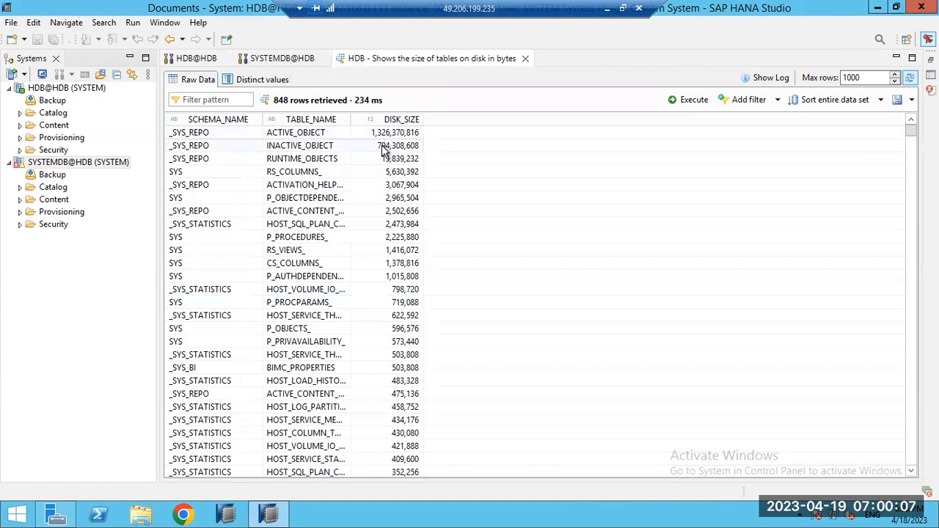
pyautogui.click(400, 240)
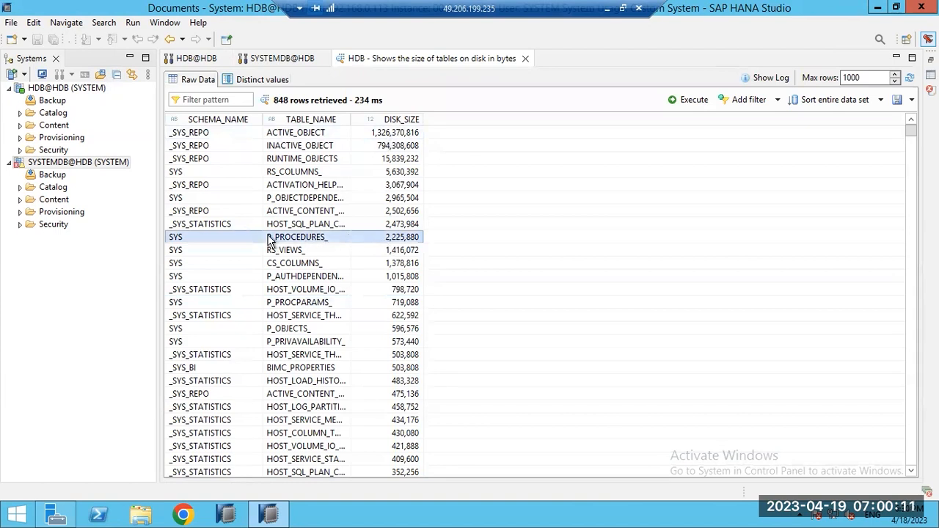
pyautogui.click(213, 119)
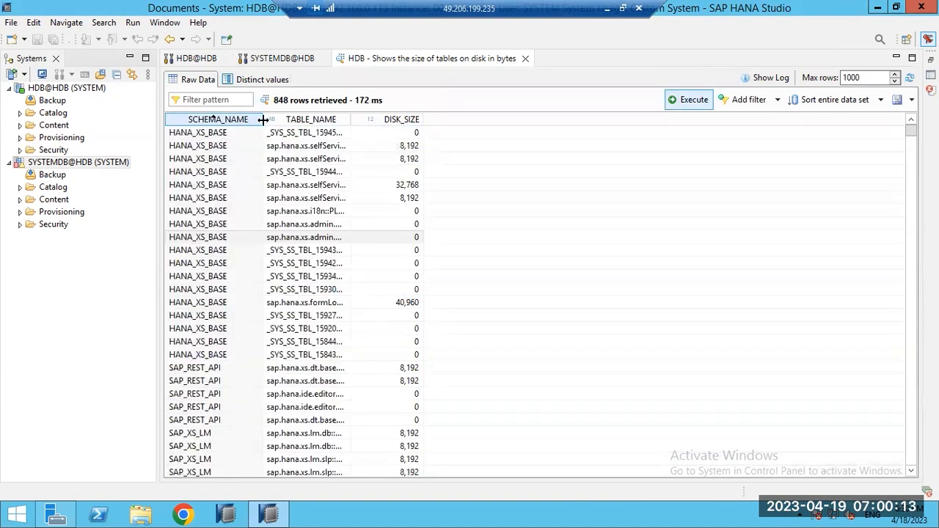
# Step: Export the Size of Tables on Disk results as an HTML file
pyautogui.click(908, 100)
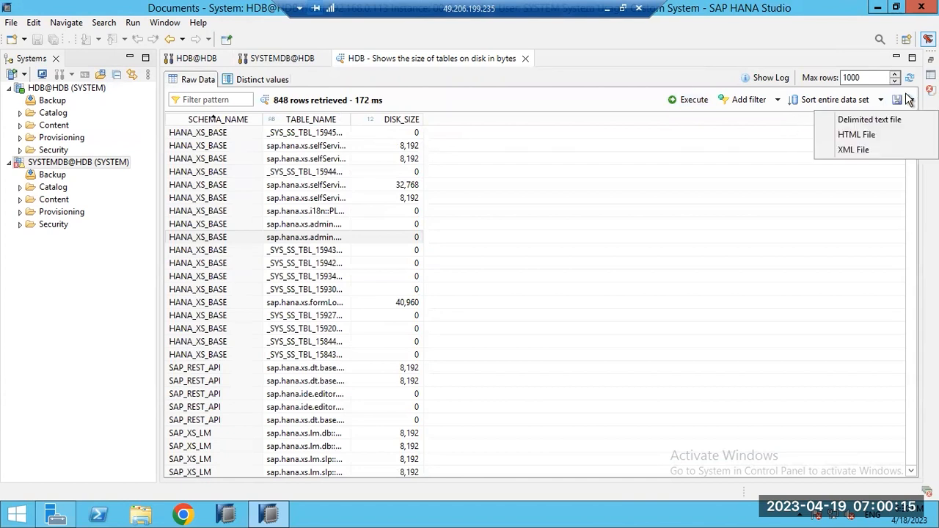
pyautogui.click(855, 135)
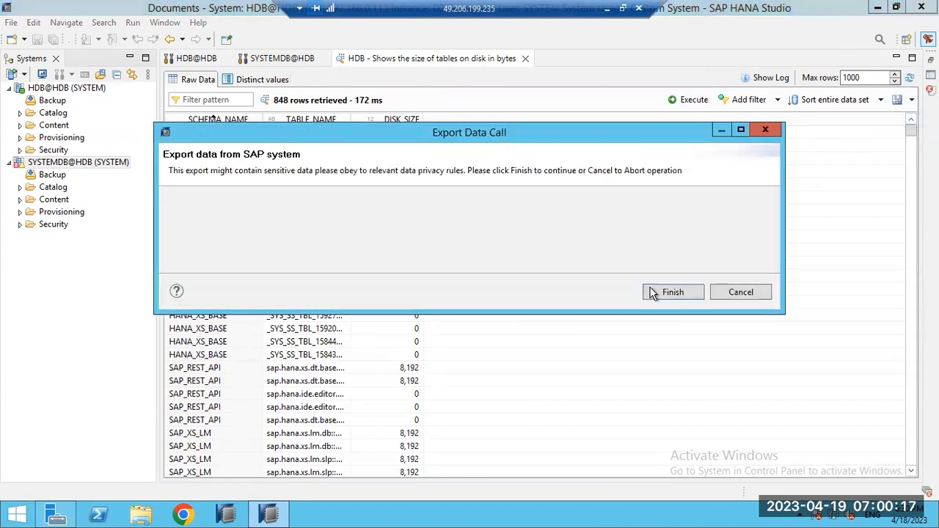
pyautogui.click(724, 292)
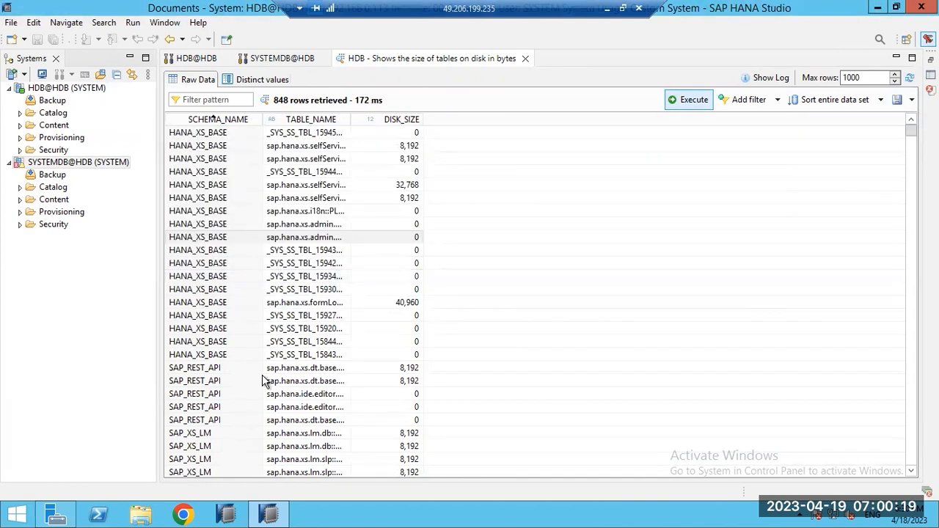
# Step: Sort by DISK_SIZE largest first, then close and re-execute Size of Tables on Disk
pyautogui.click(390, 122)
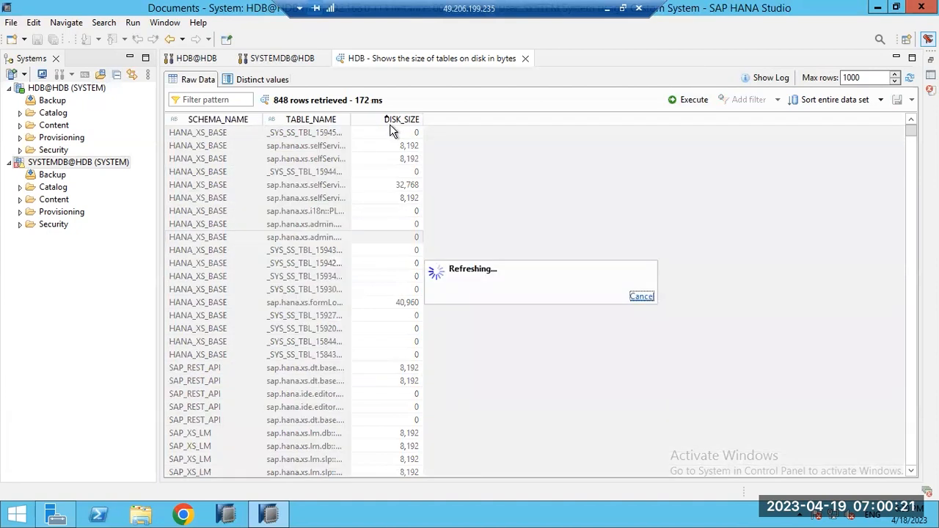
pyautogui.click(393, 123)
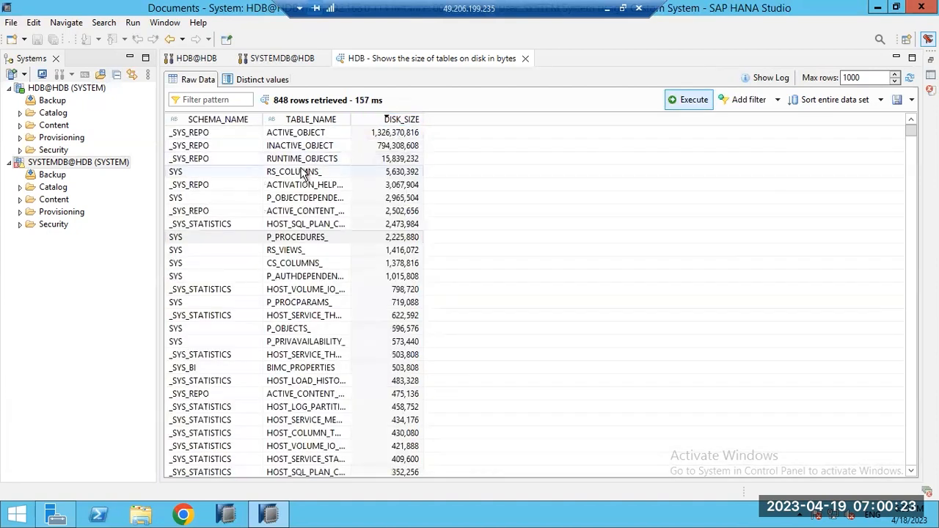
pyautogui.click(525, 58)
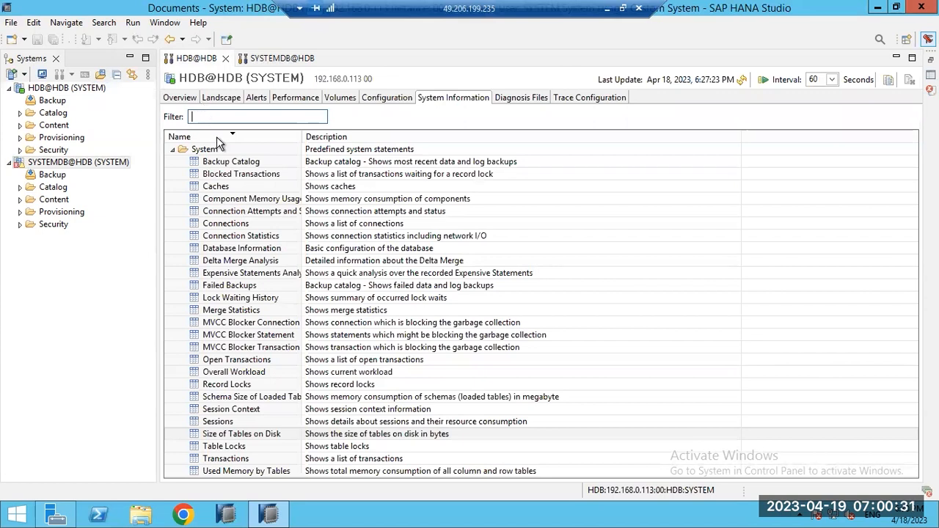
pyautogui.rightClick(214, 436)
pyautogui.click(251, 295)
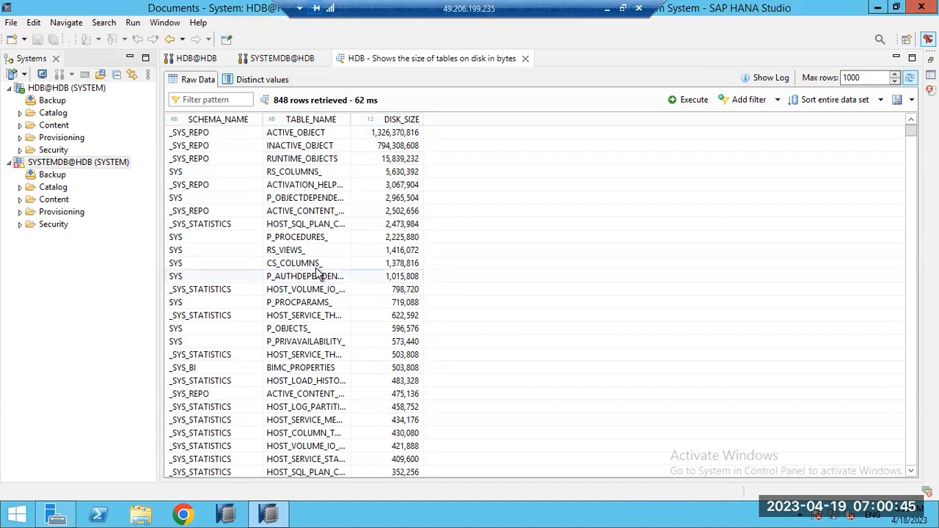
# Step: Run the Transactions statement, review its transaction rows, and close the results
pyautogui.click(525, 59)
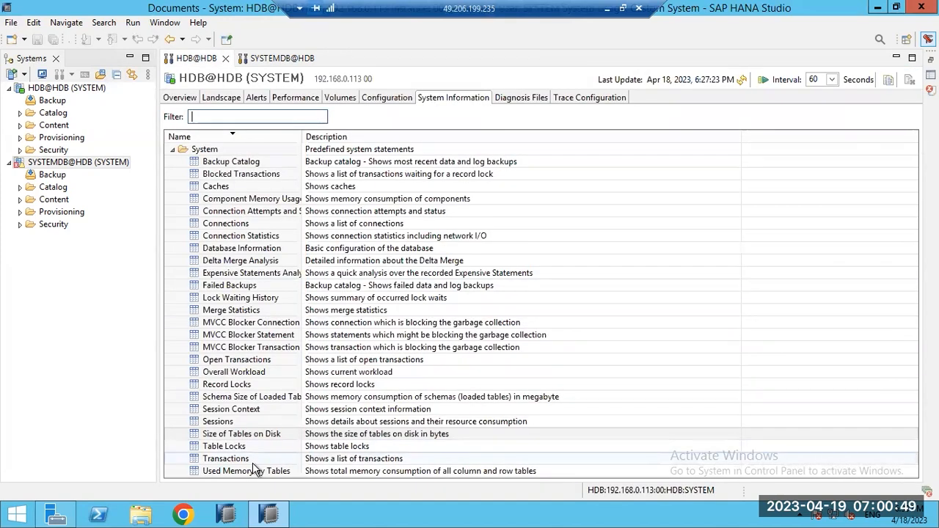
pyautogui.rightClick(227, 459)
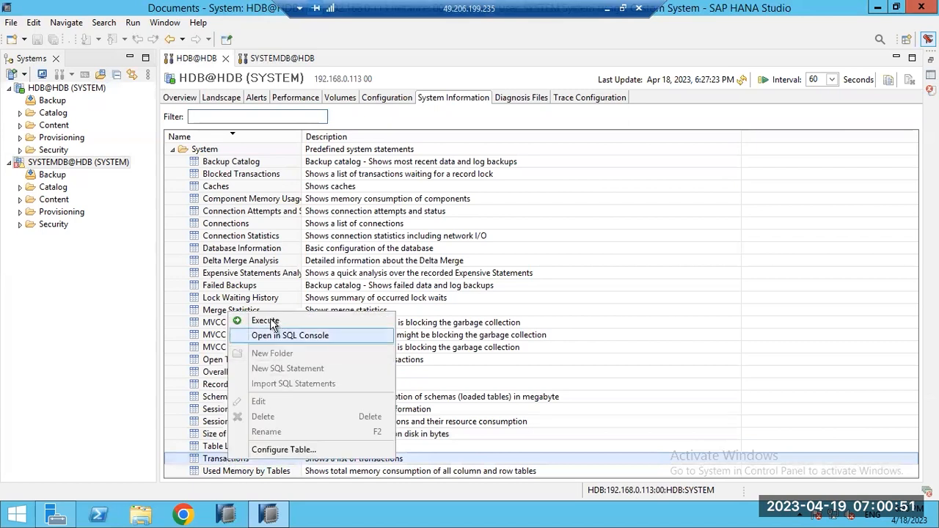
pyautogui.click(269, 321)
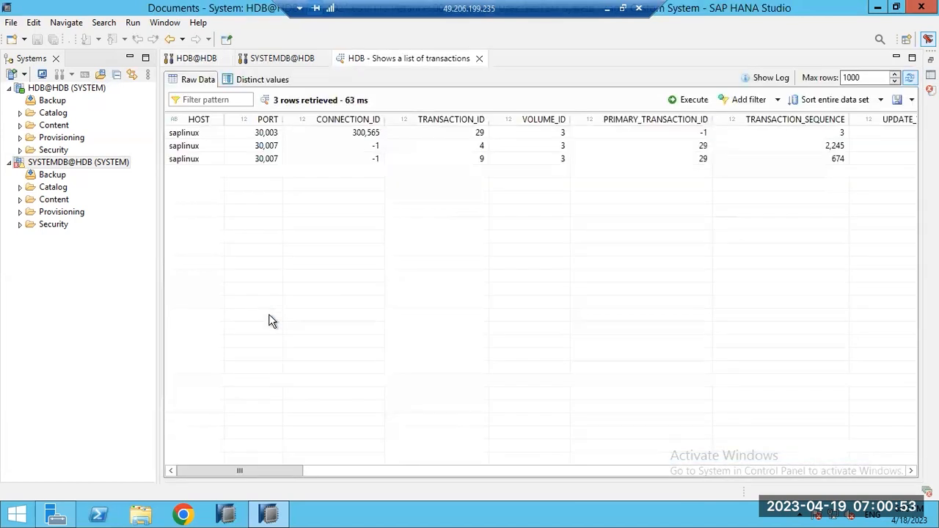
pyautogui.click(636, 145)
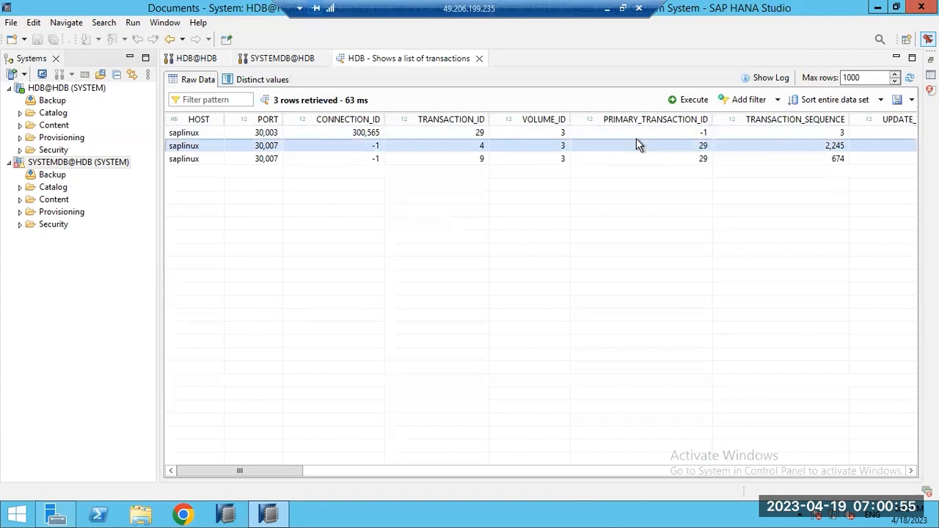
pyautogui.moveTo(279, 473); pyautogui.dragTo(762, 487)
pyautogui.moveTo(648, 497); pyautogui.dragTo(318, 330)
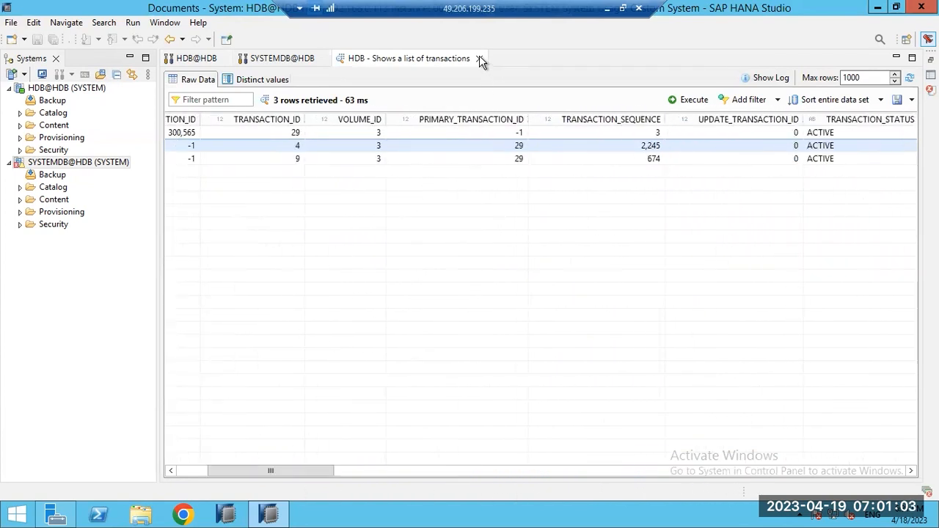
pyautogui.click(479, 59)
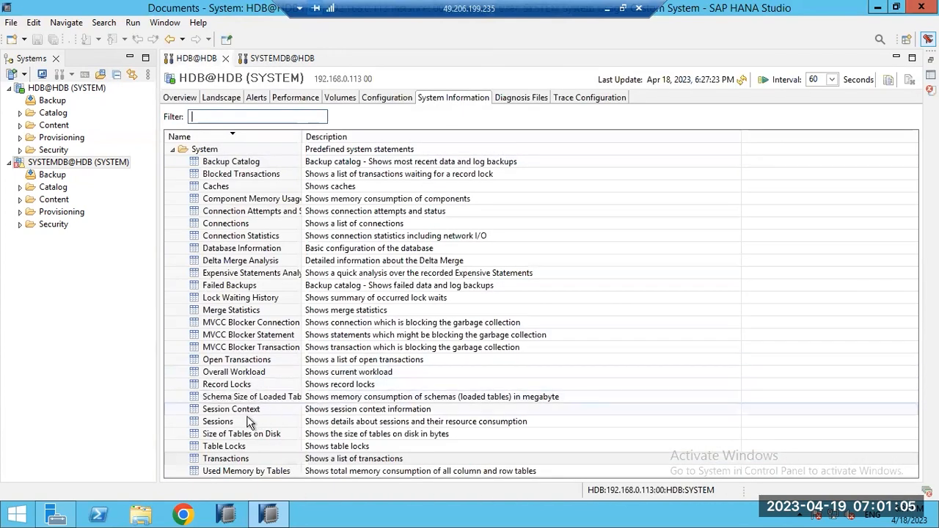
# Step: Run Used Memory by Tables, showing 572 MB column and 19 MB row storage, then close it
pyautogui.rightClick(212, 471)
pyautogui.click(224, 335)
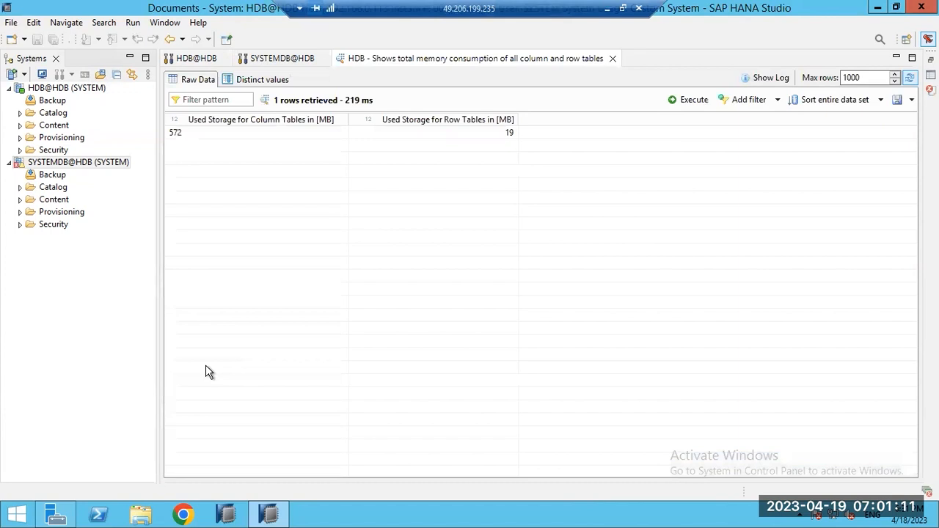
pyautogui.click(612, 58)
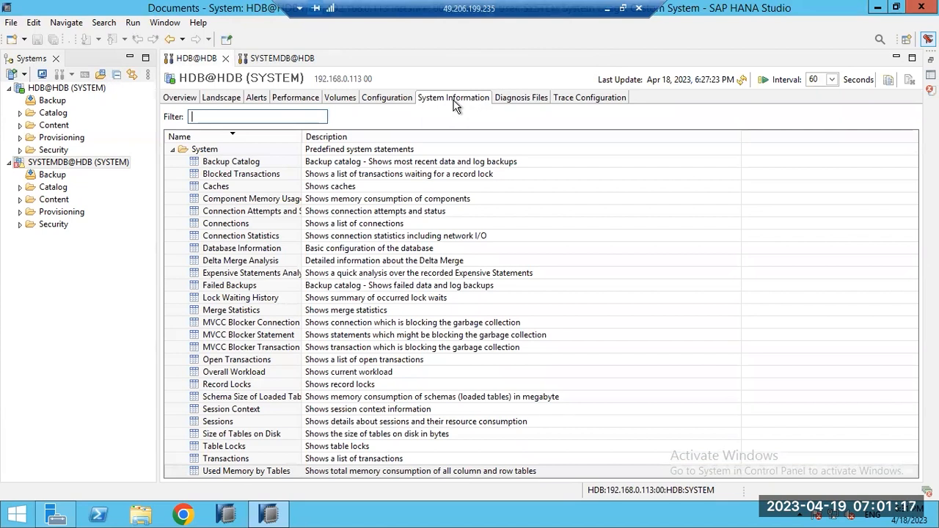
# Step: Browse the System Information, Configuration and Trace Configuration tabs, select SYSTEMDB@HDB, and end on Diagnosis Files
pyautogui.click(516, 103)
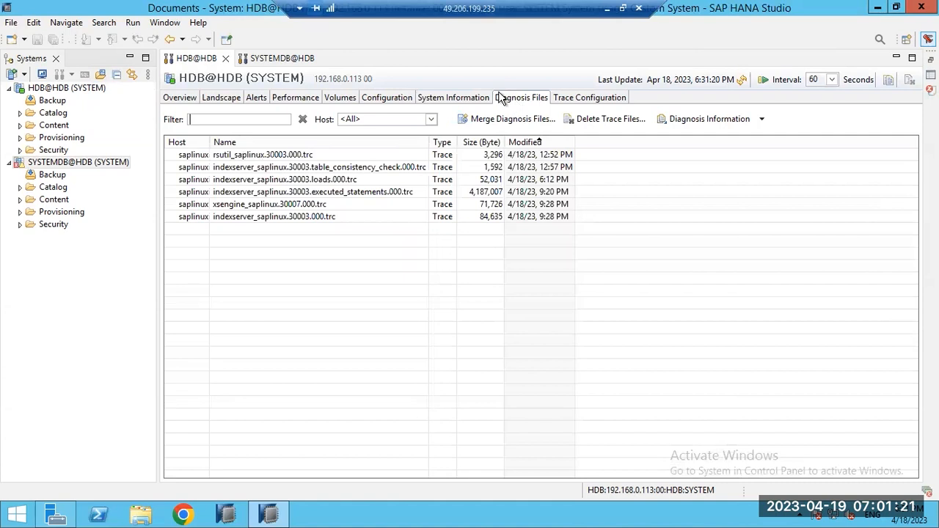
pyautogui.click(458, 102)
pyautogui.click(393, 104)
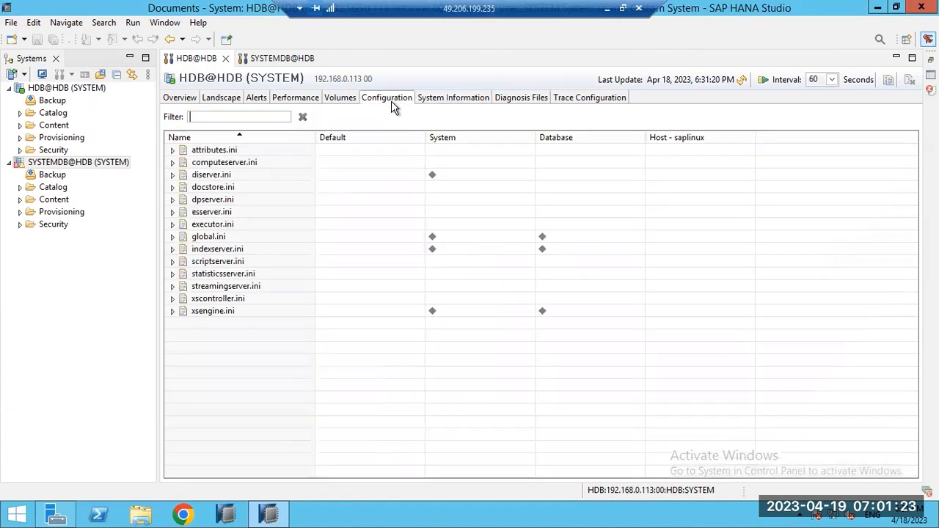
pyautogui.click(520, 100)
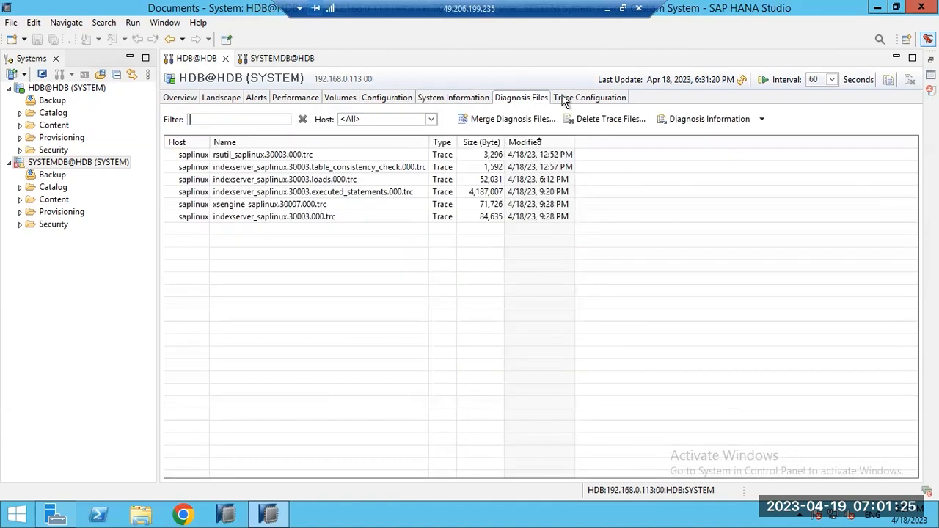
pyautogui.click(573, 100)
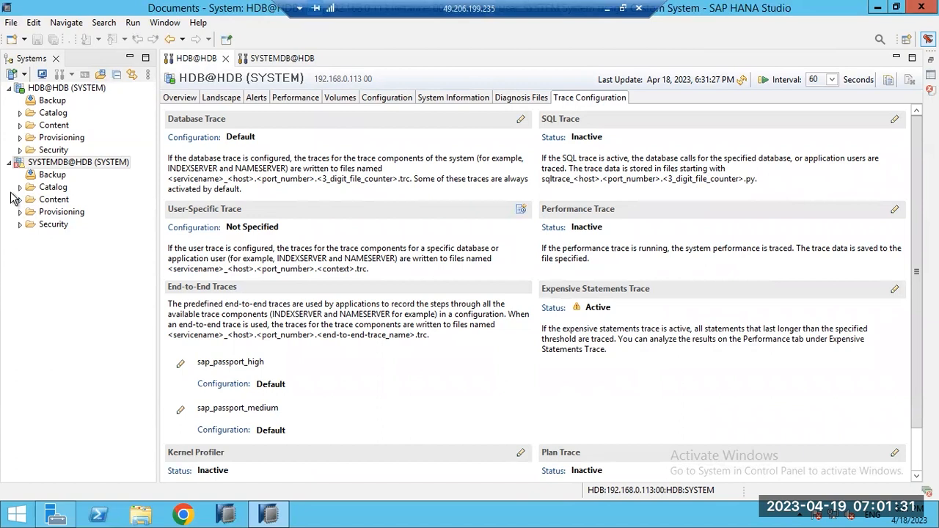
pyautogui.click(40, 164)
pyautogui.click(499, 99)
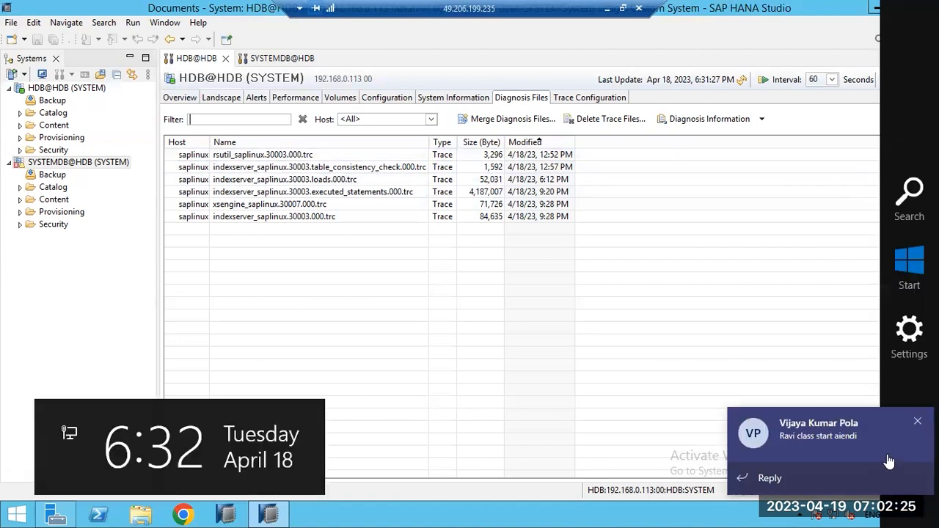
# Step: Open indexserver_saplinux.30003.000.trc, scroll through its log, and close it
pyautogui.click(917, 425)
pyautogui.click(253, 191)
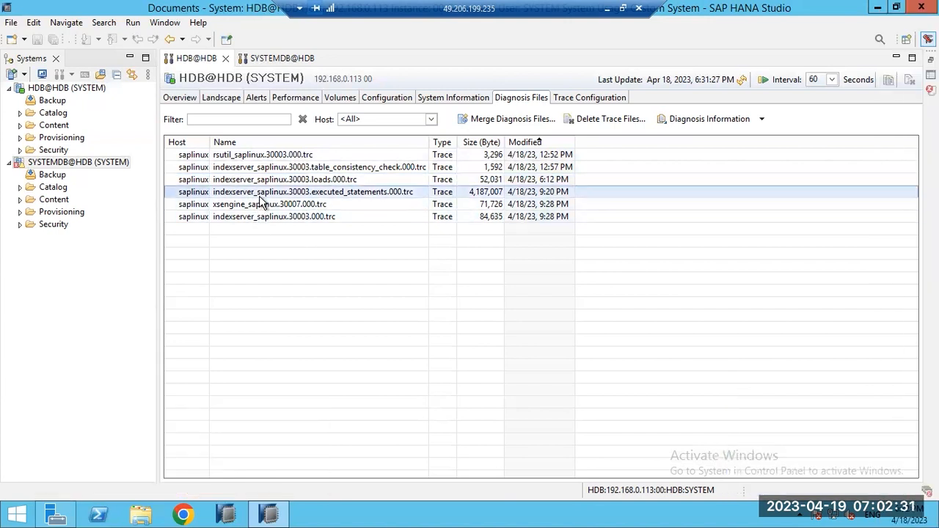
pyautogui.click(265, 181)
pyautogui.click(264, 168)
pyautogui.click(262, 156)
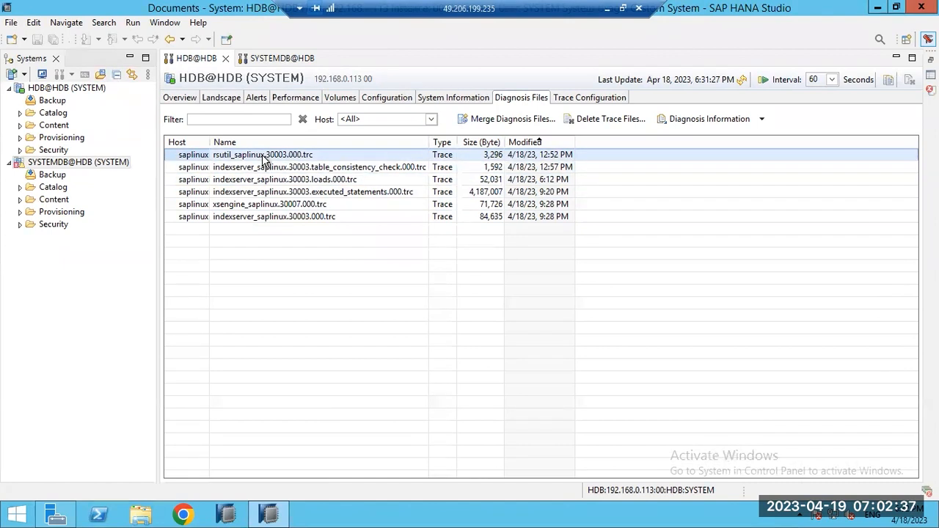
pyautogui.doubleClick(256, 217)
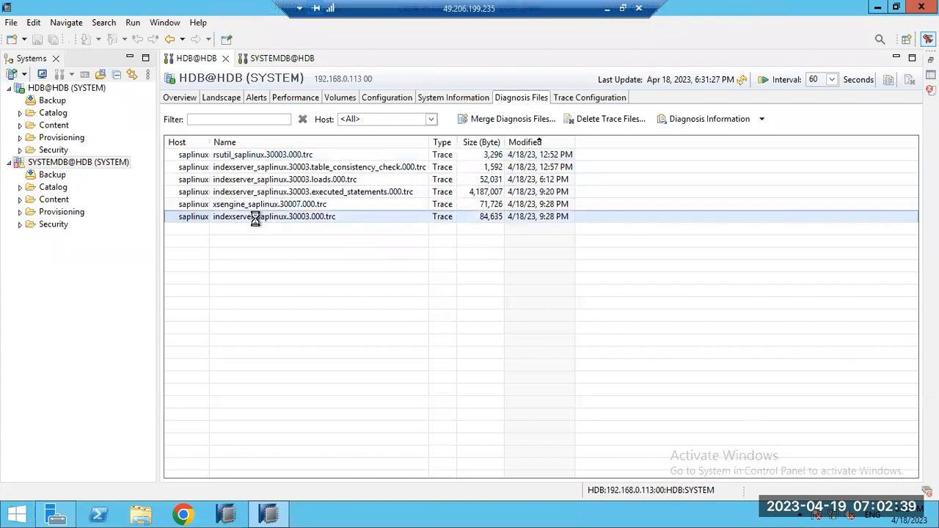
pyautogui.moveTo(759, 459); pyautogui.dragTo(712, 402)
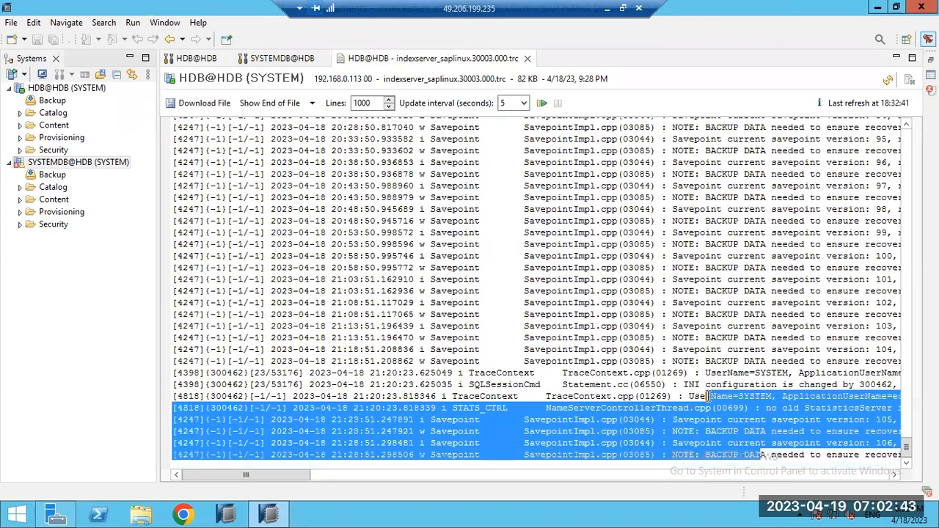
pyautogui.scroll(15, 722, 290)
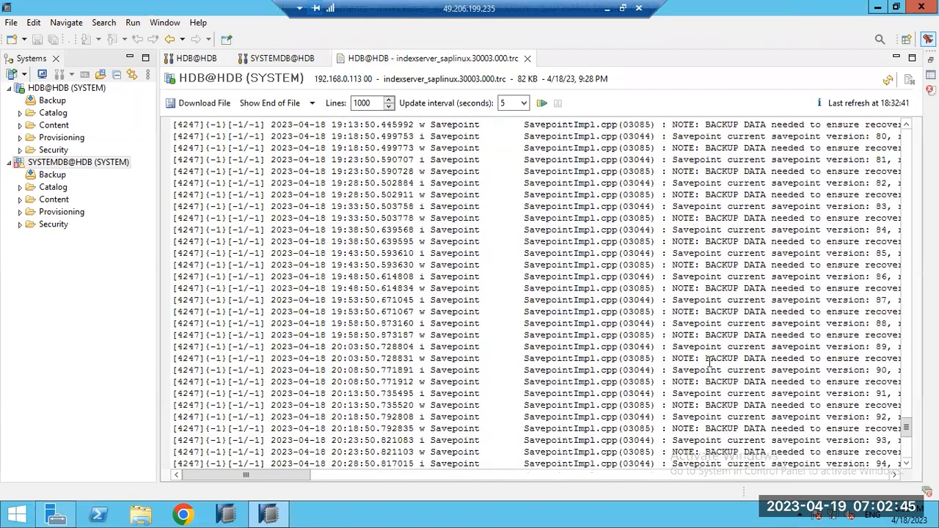
pyautogui.scroll(13, 723, 289)
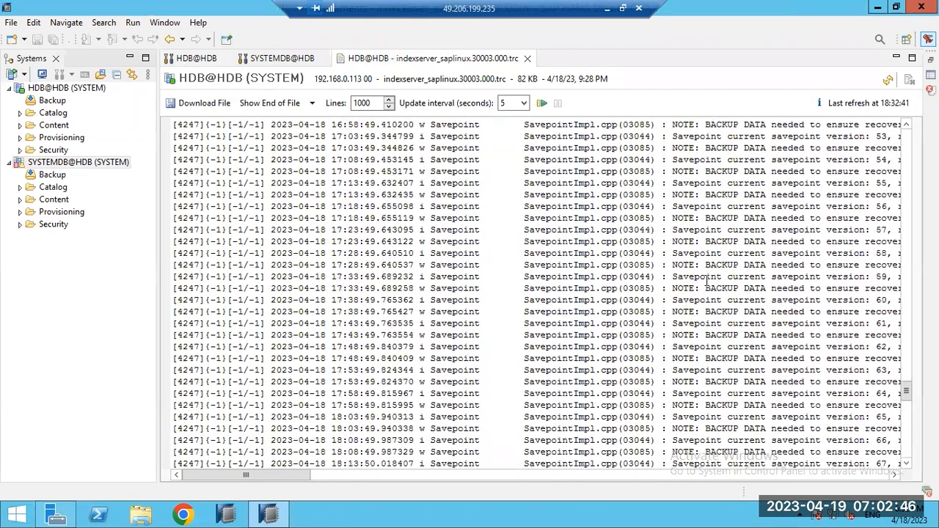
pyautogui.click(528, 59)
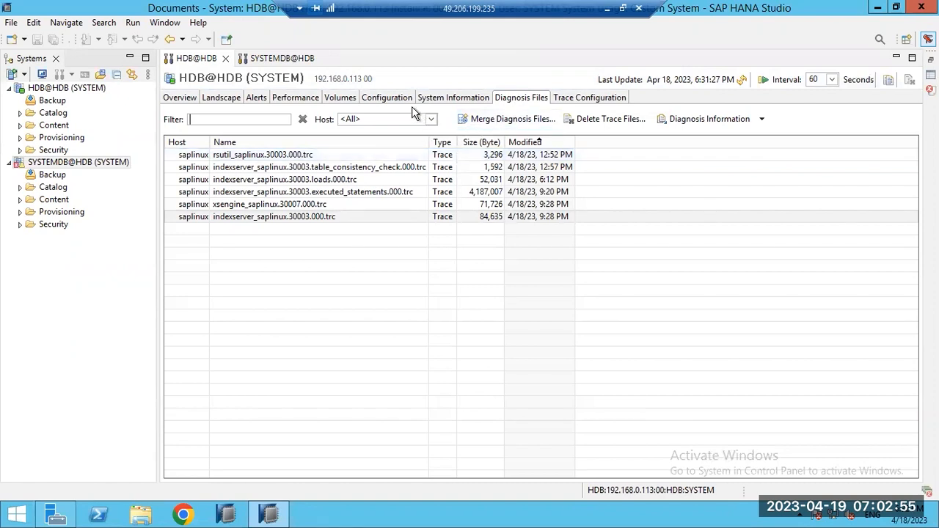
# Step: Switch through System Information and Diagnosis Files to the Trace Configuration tab
pyautogui.click(449, 102)
pyautogui.click(525, 97)
pyautogui.click(567, 98)
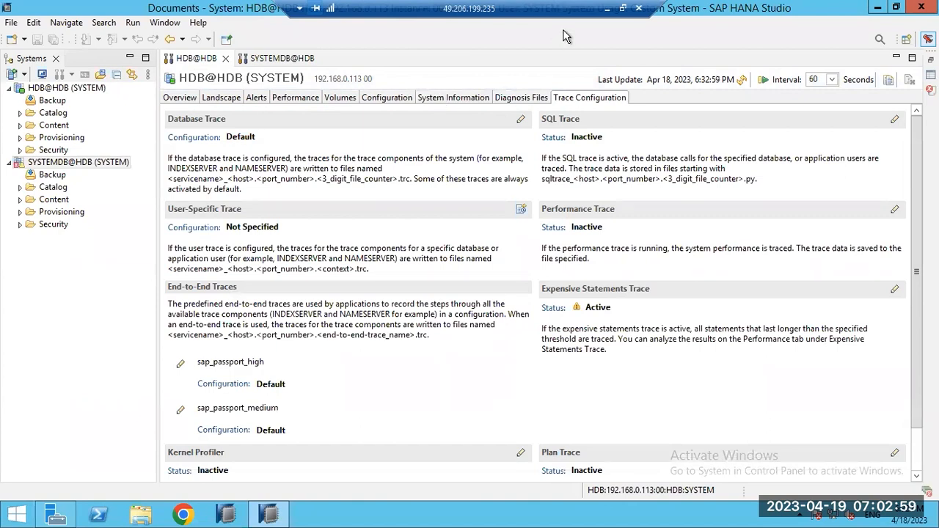
# Step: Minimise the remote session, dismiss the Teams chat, and show the local Zoom recordings folder
pyautogui.click(604, 8)
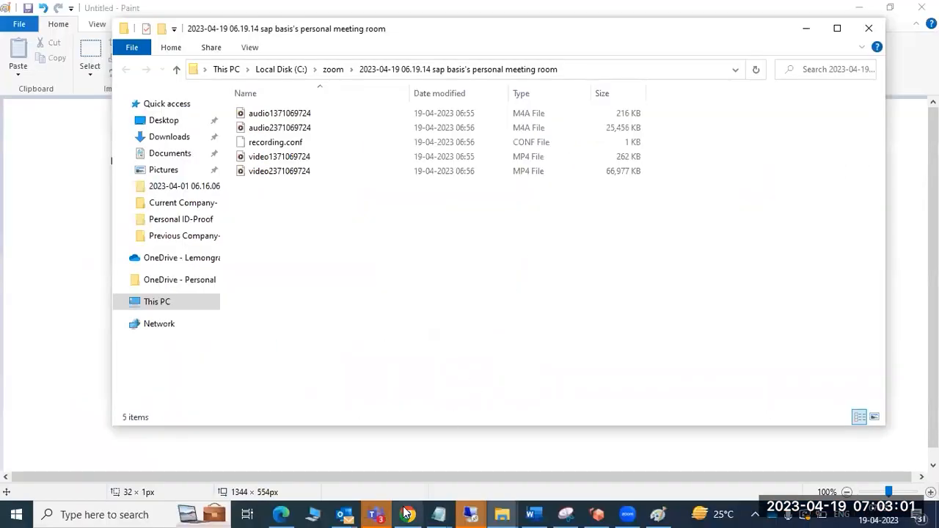
pyautogui.click(377, 513)
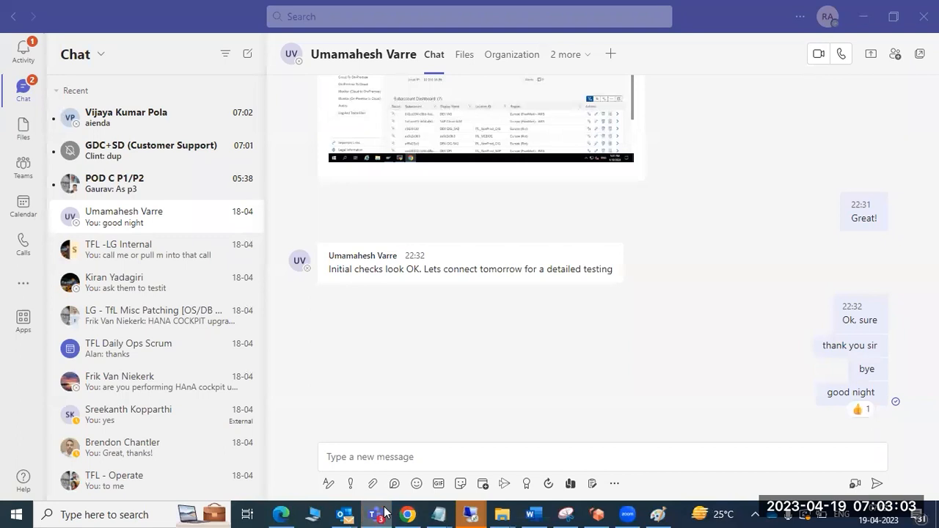
pyautogui.click(387, 513)
pyautogui.click(623, 514)
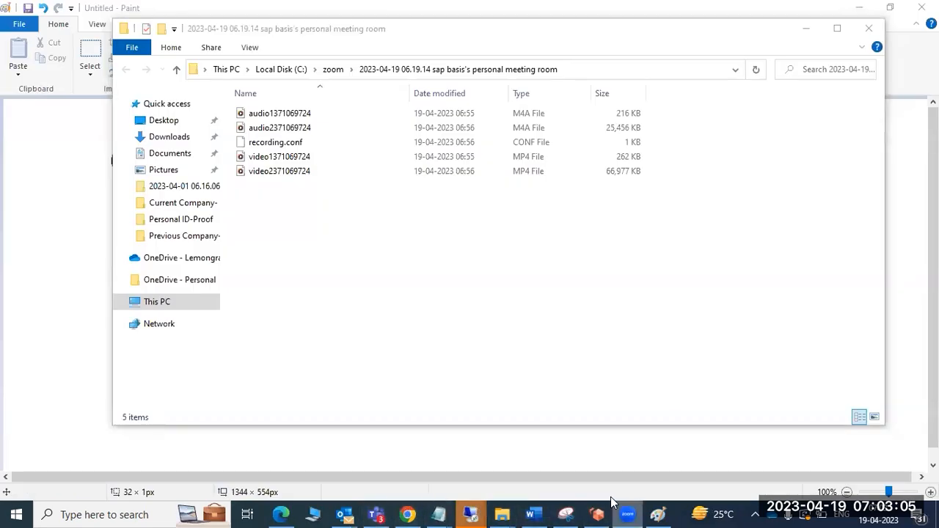